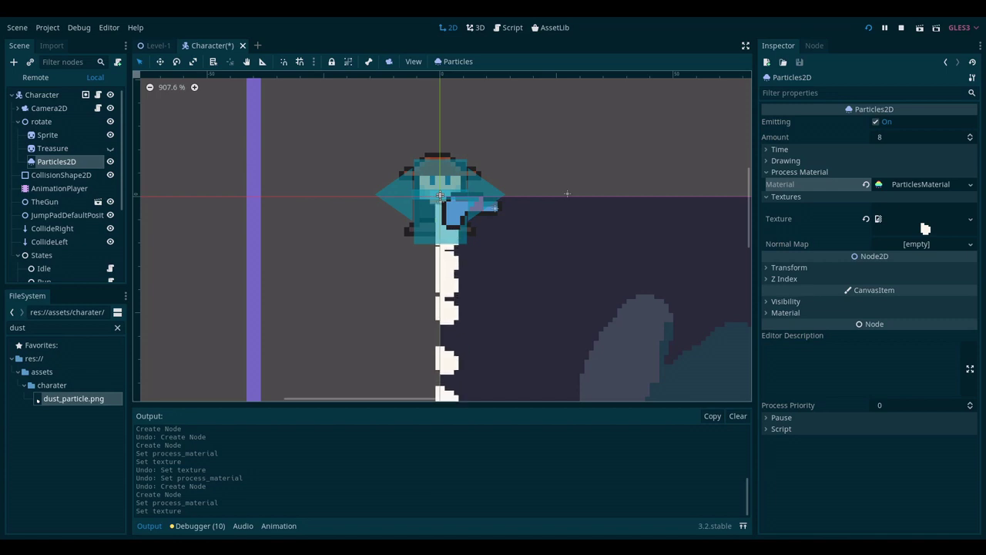
# - Undo the Particles2D node, its process material and its texture
pyautogui.hotkey('ctrl', 'z')
pyautogui.hotkey('ctrl', 'z')
pyautogui.hotkey('ctrl', 'z')
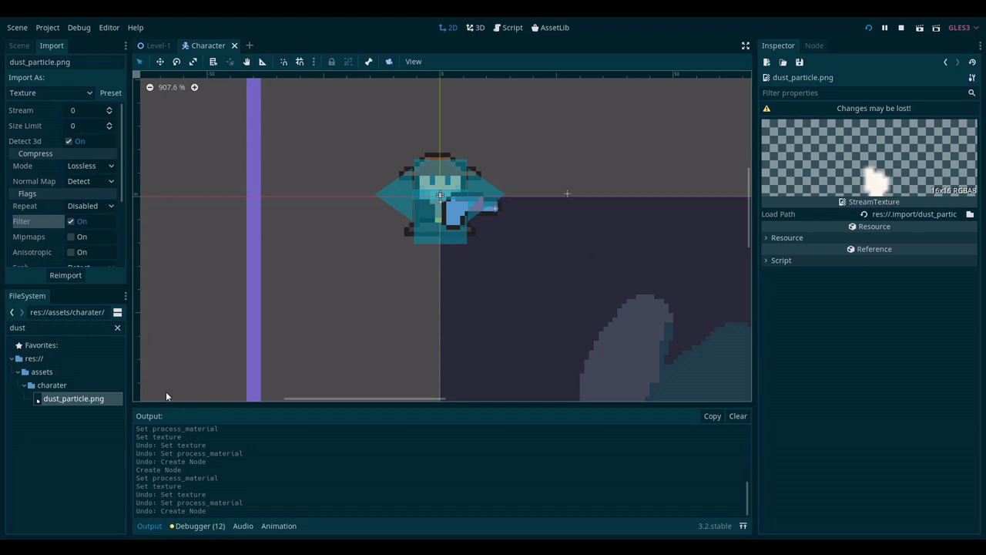
# - Turn off Filter for dust_particle.png and reimport it
pyautogui.click(77, 399)
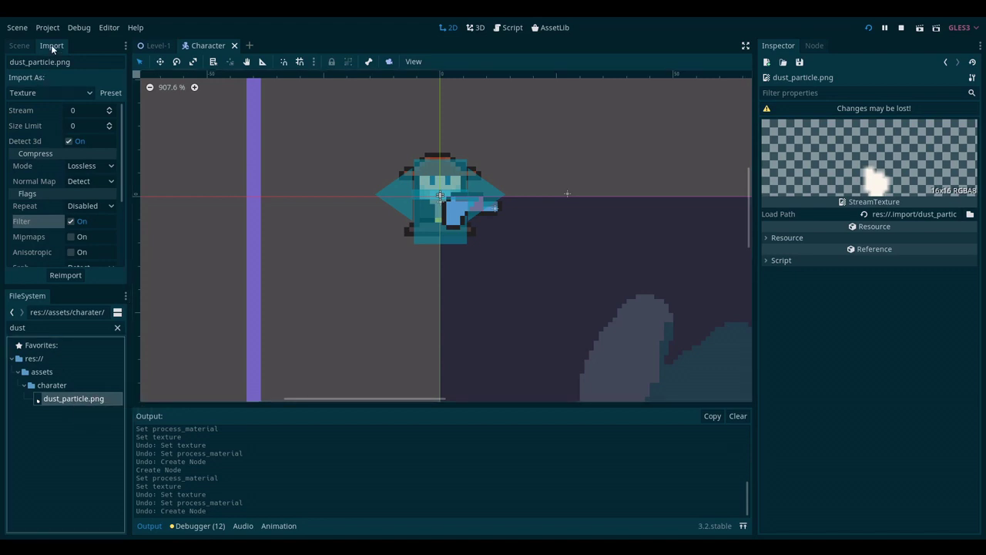
pyautogui.click(71, 222)
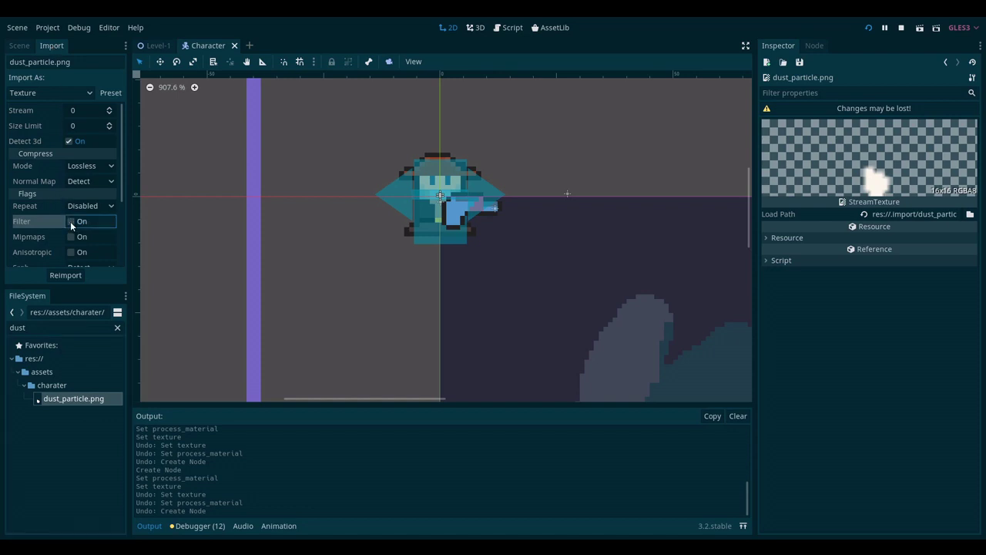
pyautogui.click(77, 276)
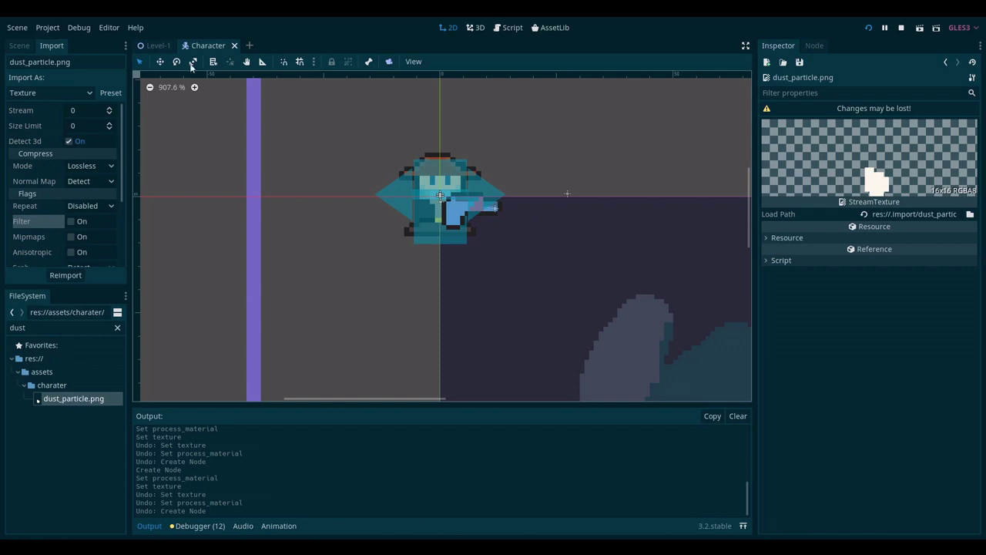
# - Add a Particles2D child node under the rotate node
pyautogui.click(19, 45)
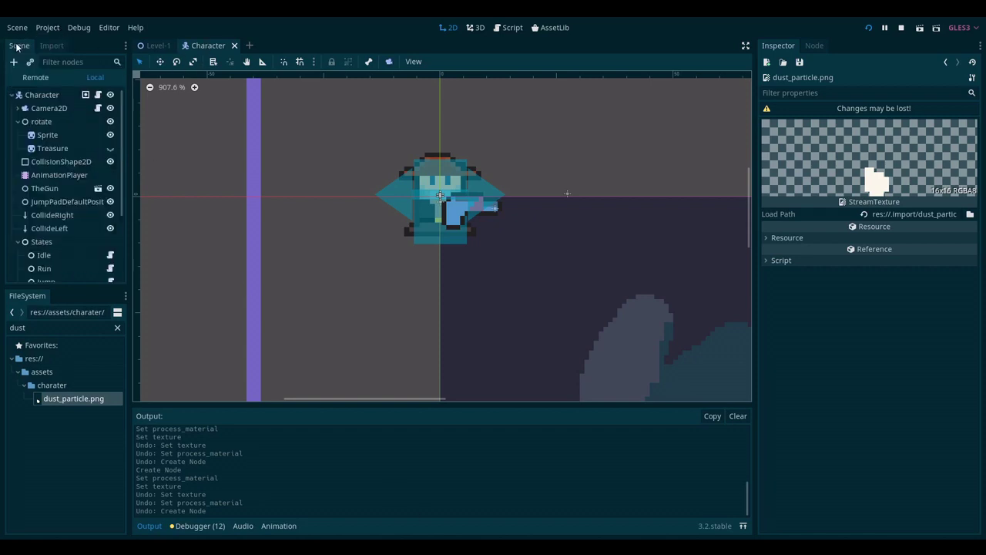
pyautogui.click(63, 121)
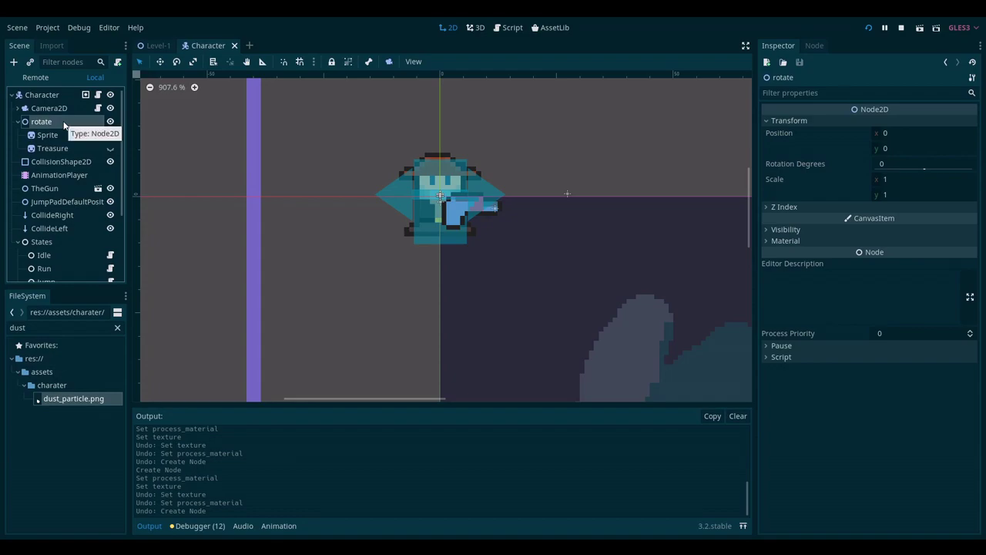
pyautogui.hotkey('ctrl', 'a')
pyautogui.click(416, 278)
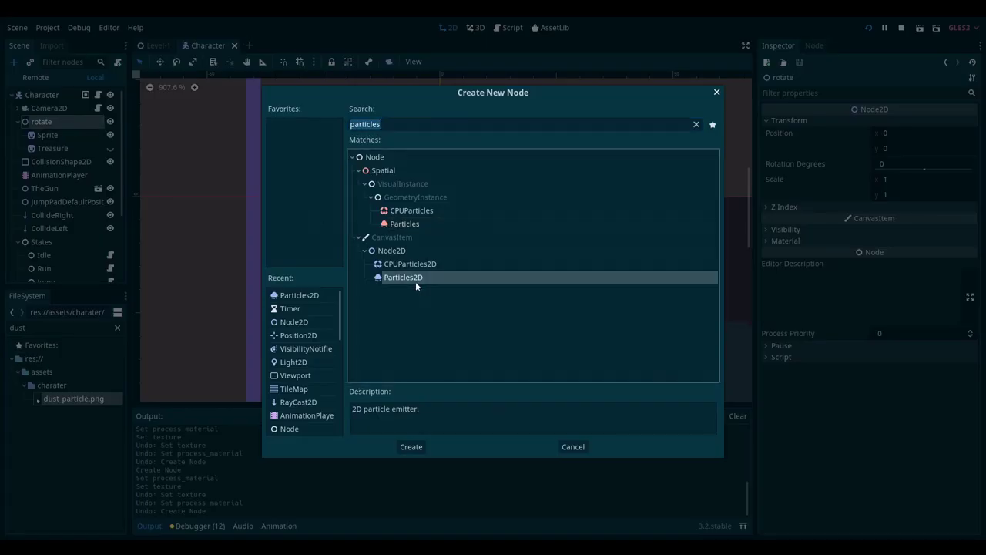
pyautogui.click(416, 449)
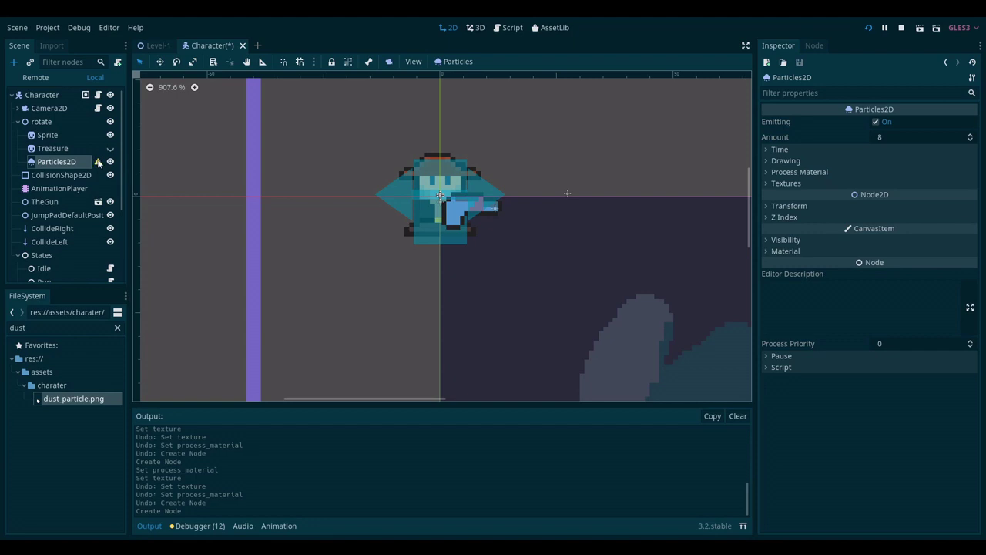
# - Assign a new ParticlesMaterial as the emitter's process material
pyautogui.moveTo(98, 162)
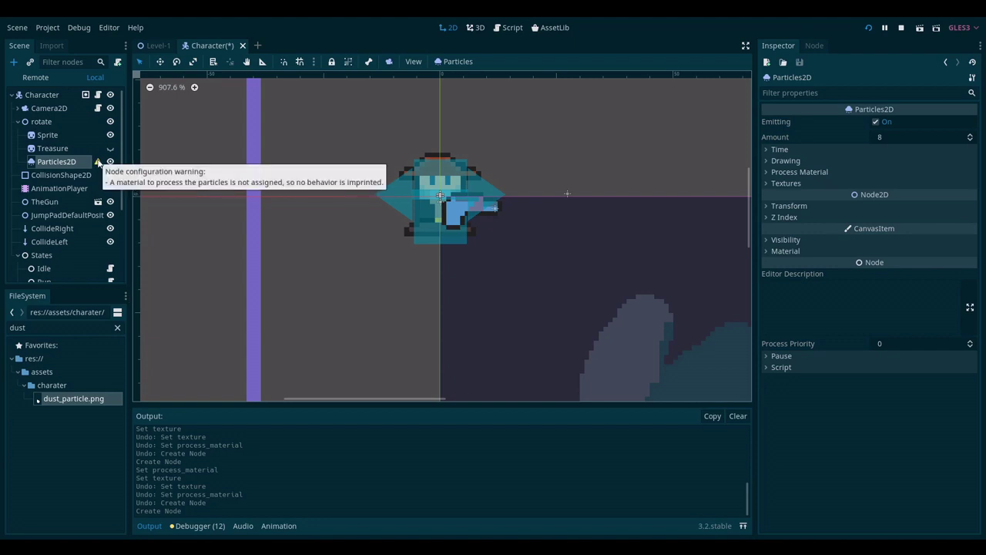
pyautogui.click(810, 172)
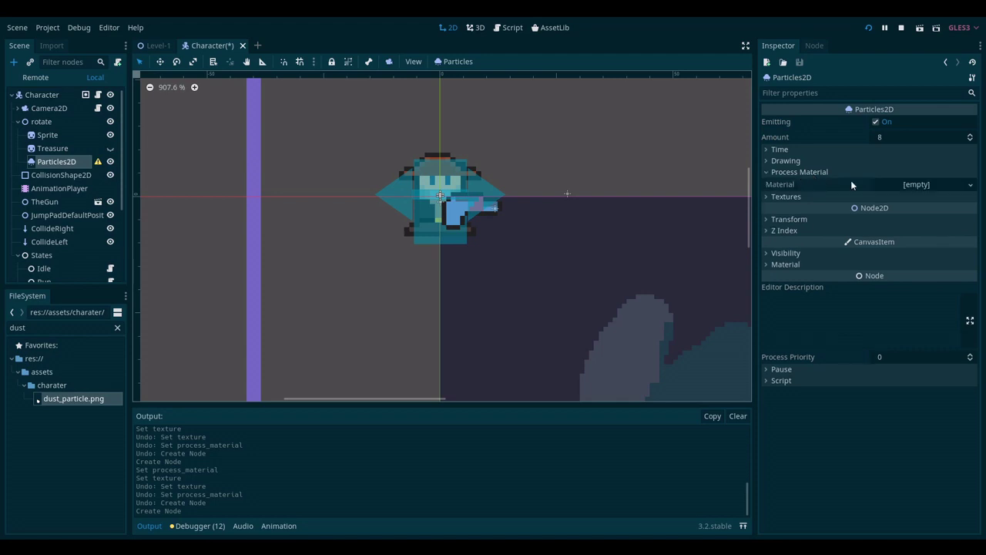
pyautogui.click(927, 184)
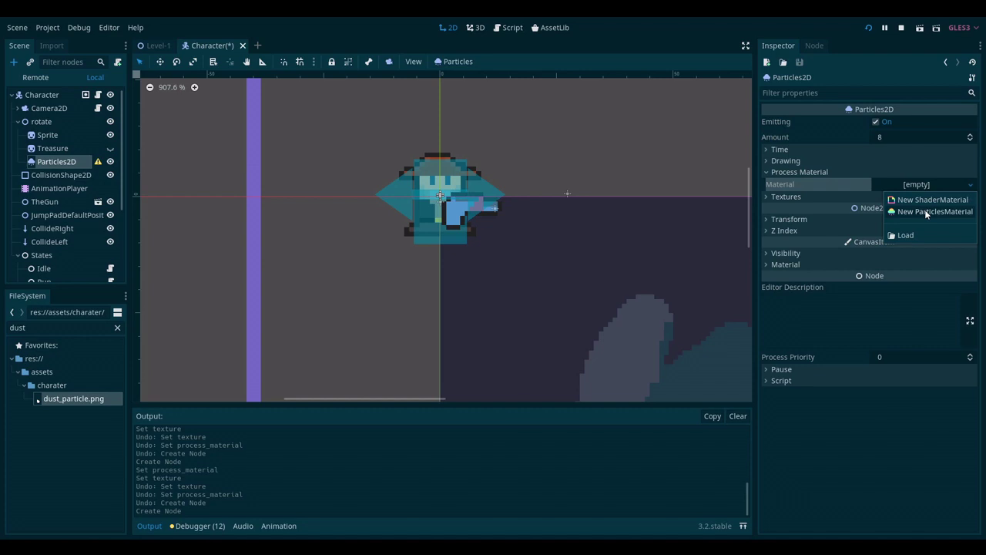
pyautogui.click(926, 212)
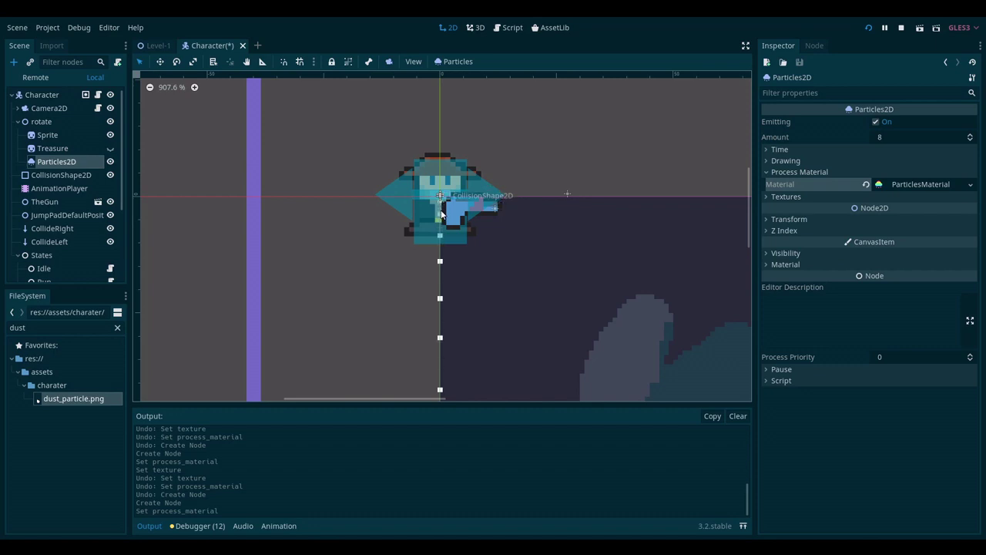
# - Set dust_particle.png as the particle texture and test-run the scene
pyautogui.click(787, 197)
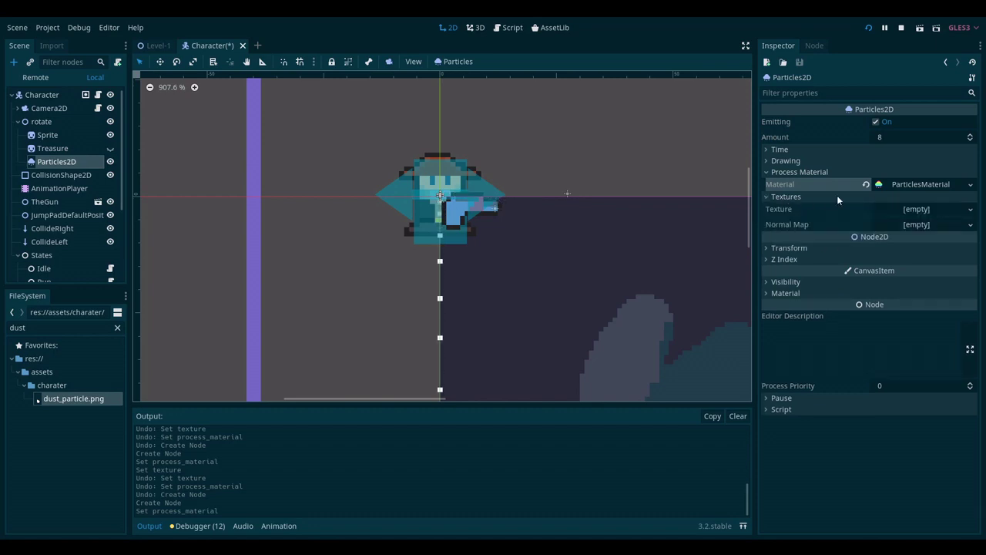
pyautogui.moveTo(77, 402); pyautogui.dragTo(893, 206)
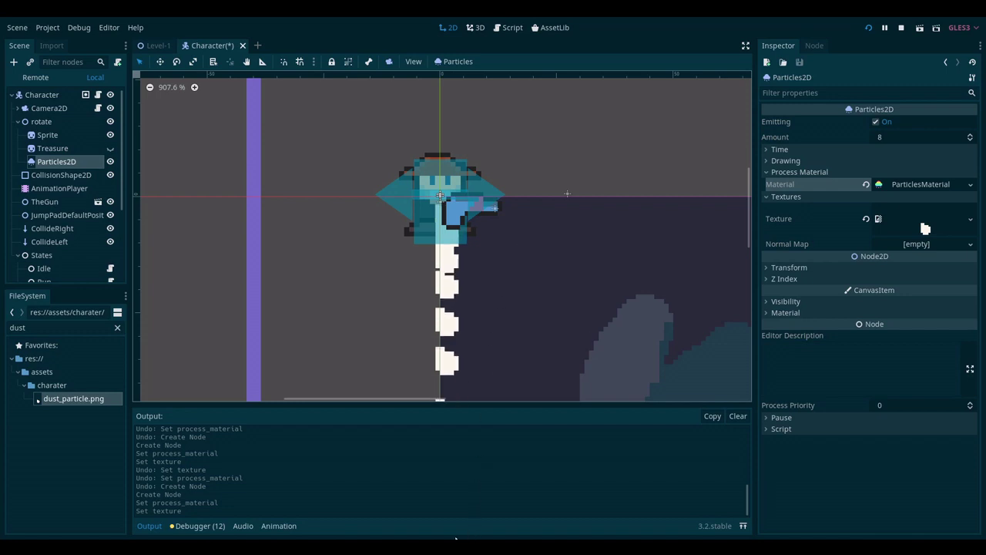
pyautogui.press('F8')
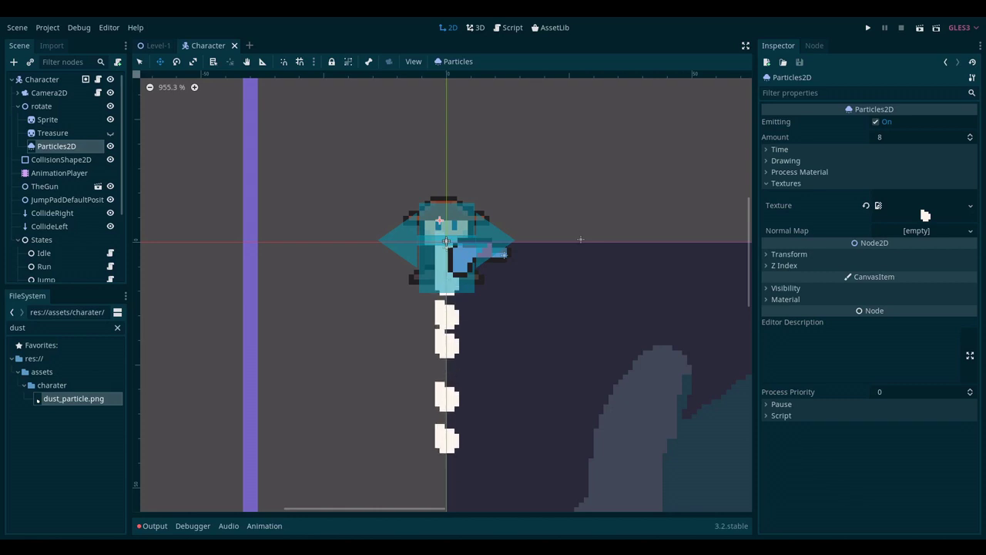
# - Expand Process Material and open the ParticlesMaterial's own properties
pyautogui.click(791, 172)
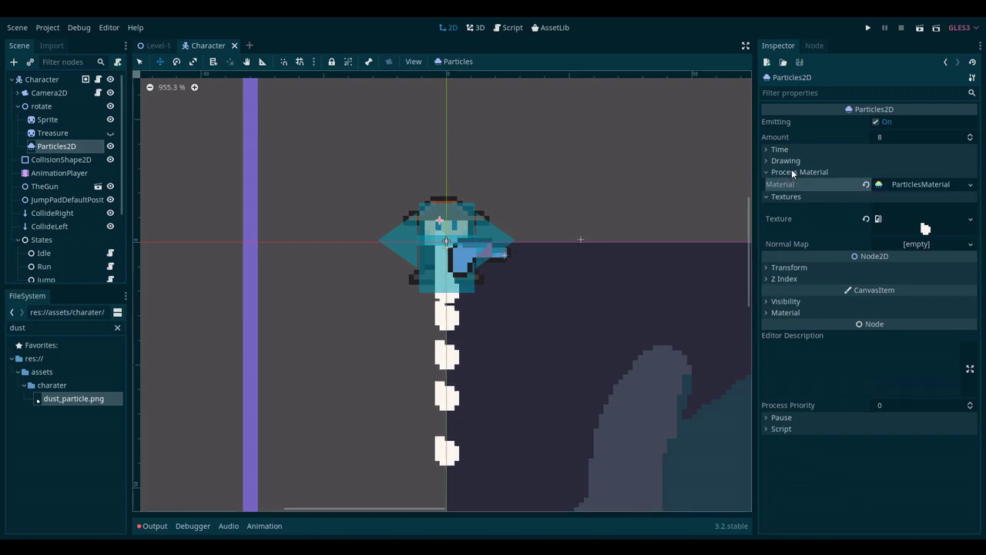
pyautogui.click(940, 186)
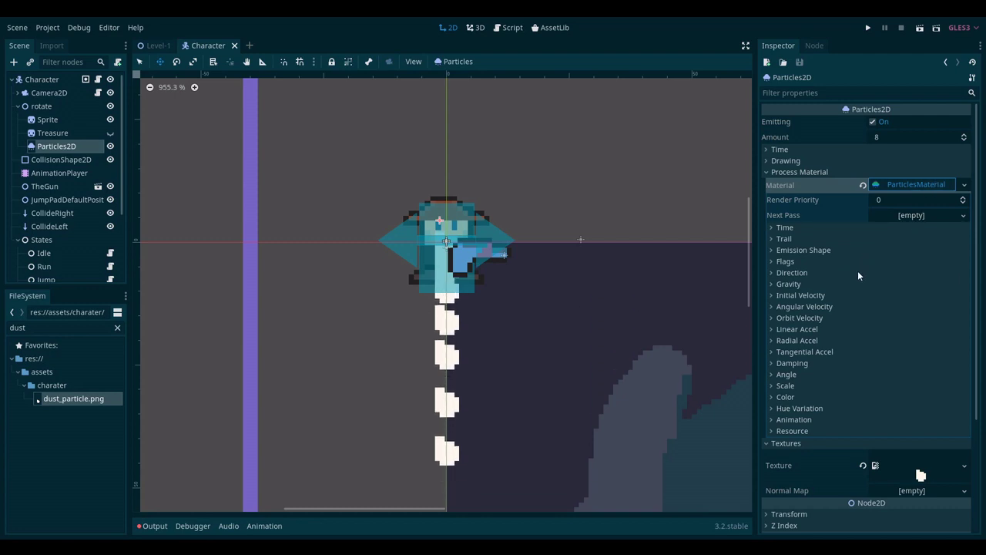
# - Set gravity y to 0, direction x to 45 and initial velocity to 45
pyautogui.click(788, 283)
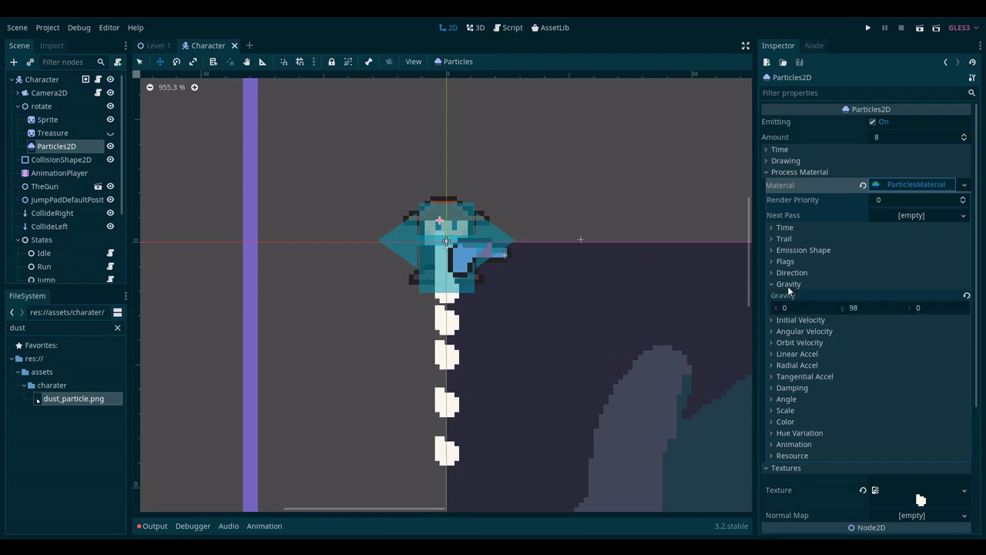
pyautogui.click(872, 309)
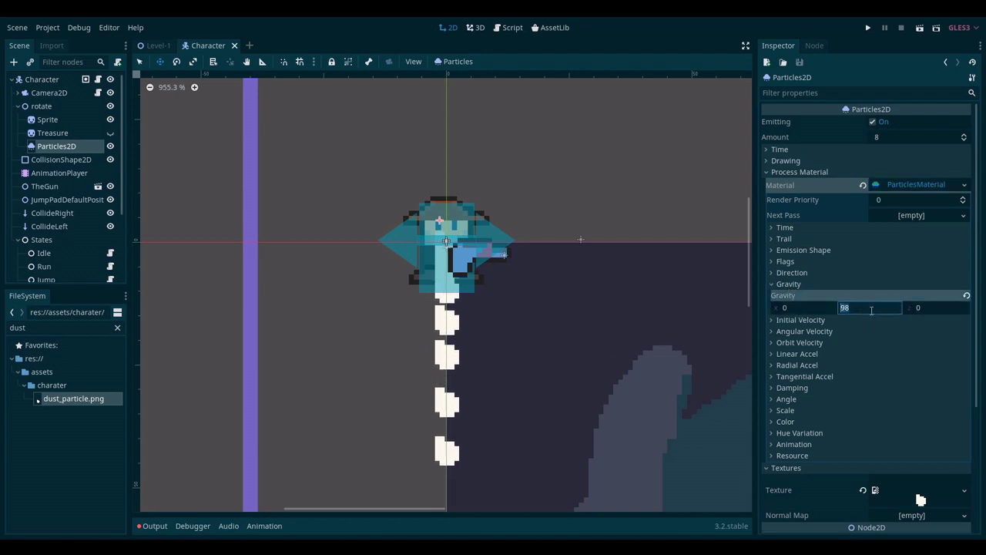
pyautogui.write('0')
pyautogui.press('Return')
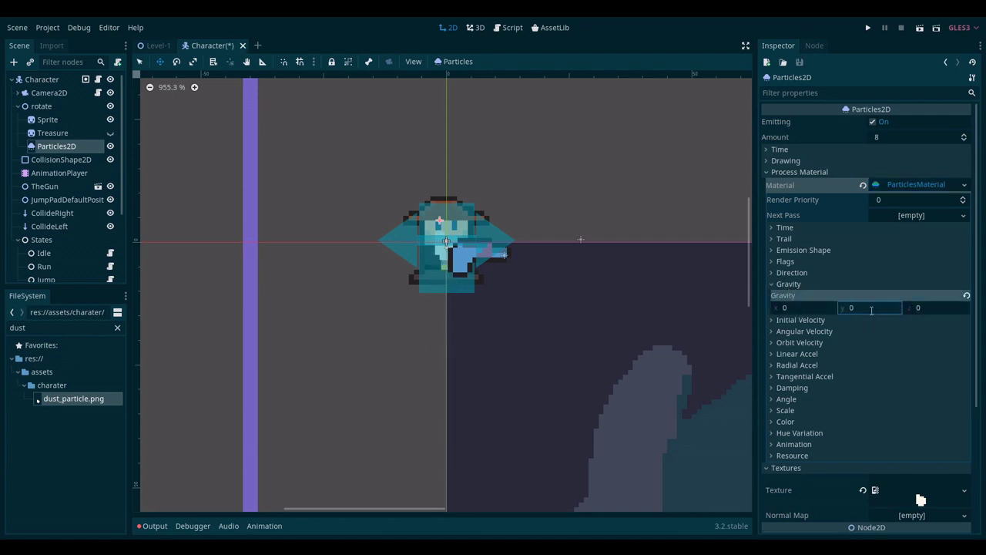
pyautogui.click(801, 283)
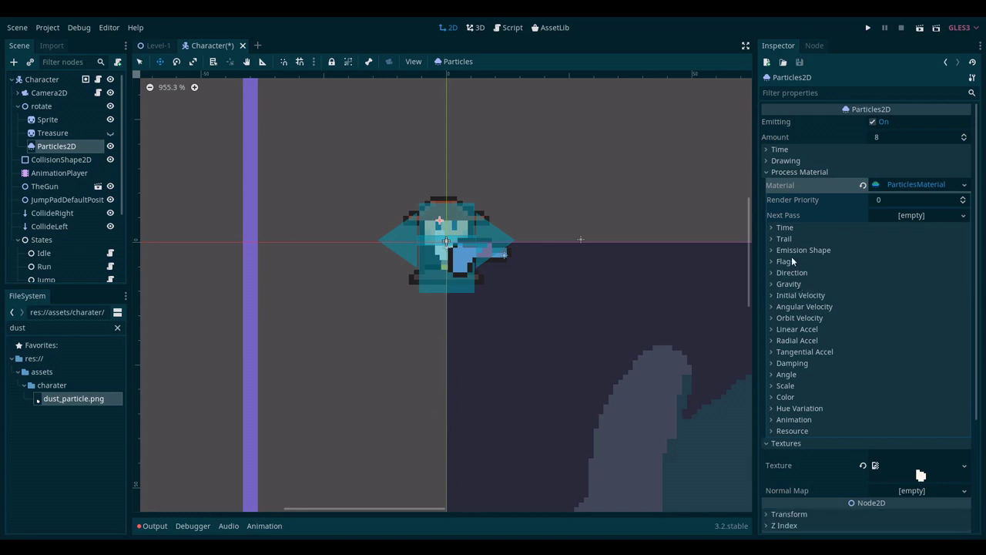
pyautogui.click(793, 272)
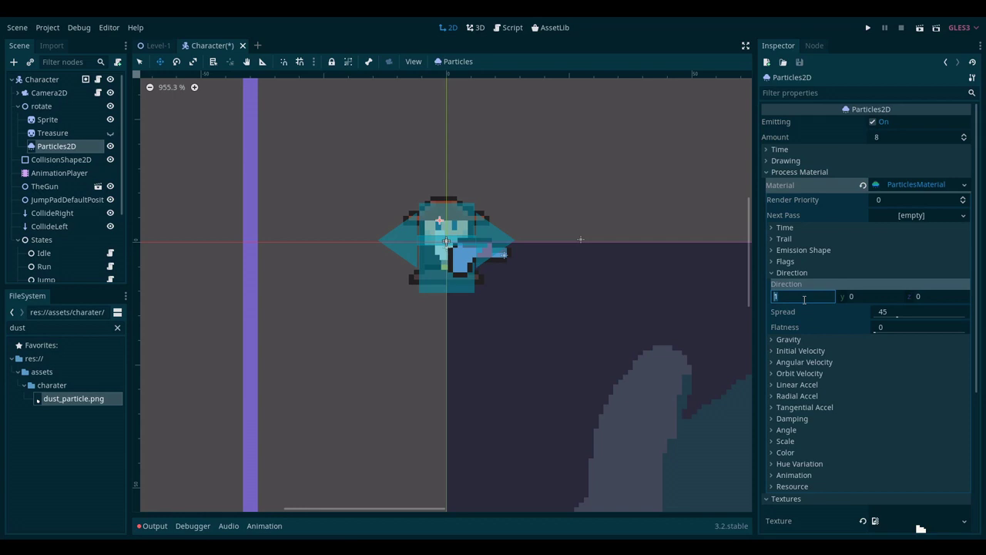
pyautogui.write('45')
pyautogui.click(796, 350)
pyautogui.click(897, 367)
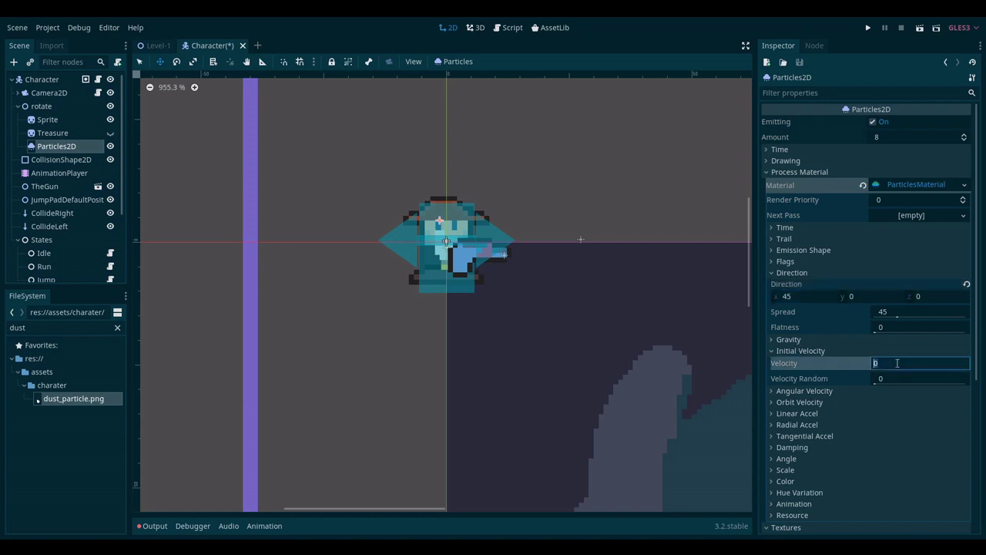
pyautogui.write('45')
pyautogui.press('Return')
# - Make direction x -45, set spread to 10, and nudge the emitter left and down
pyautogui.click(813, 296)
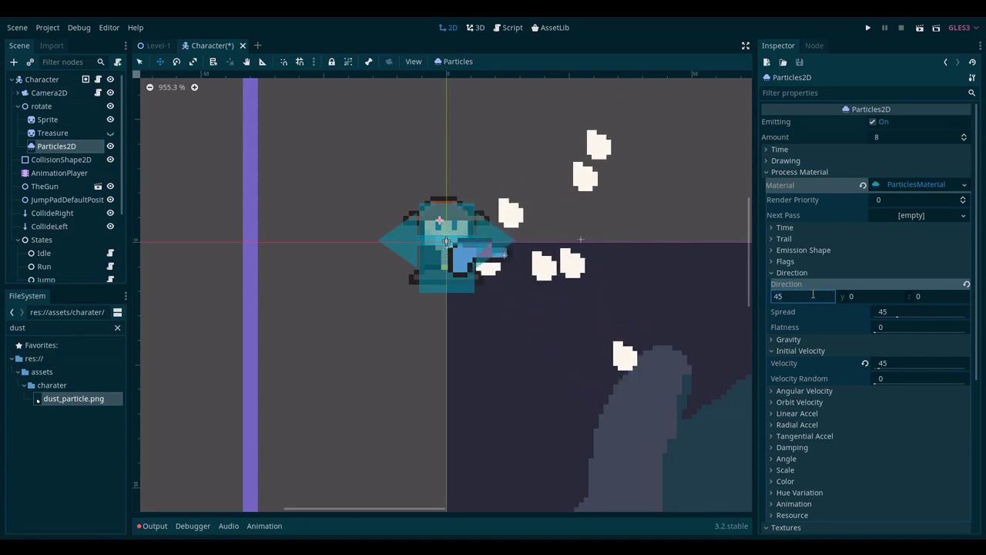
pyautogui.press('Home')
pyautogui.write('-')
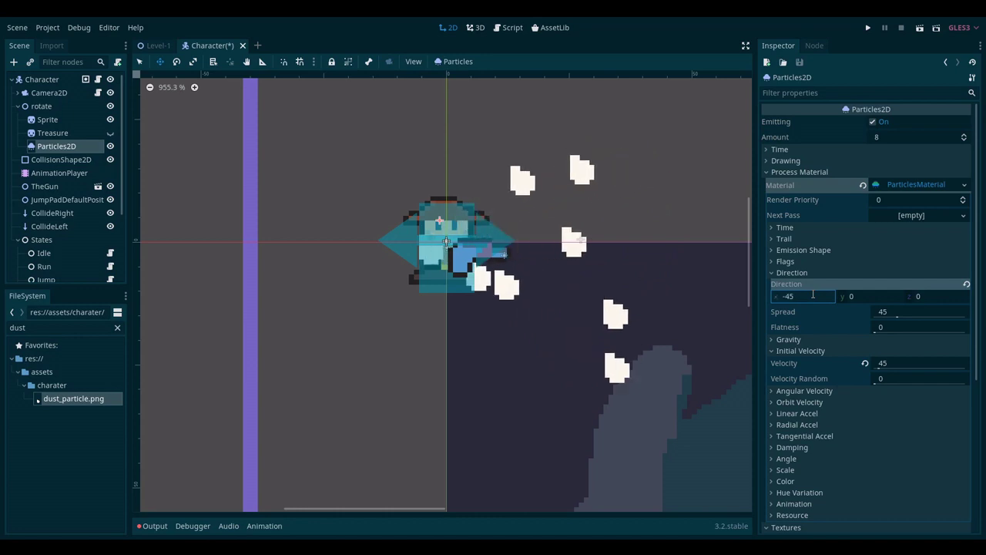
pyautogui.press('Return')
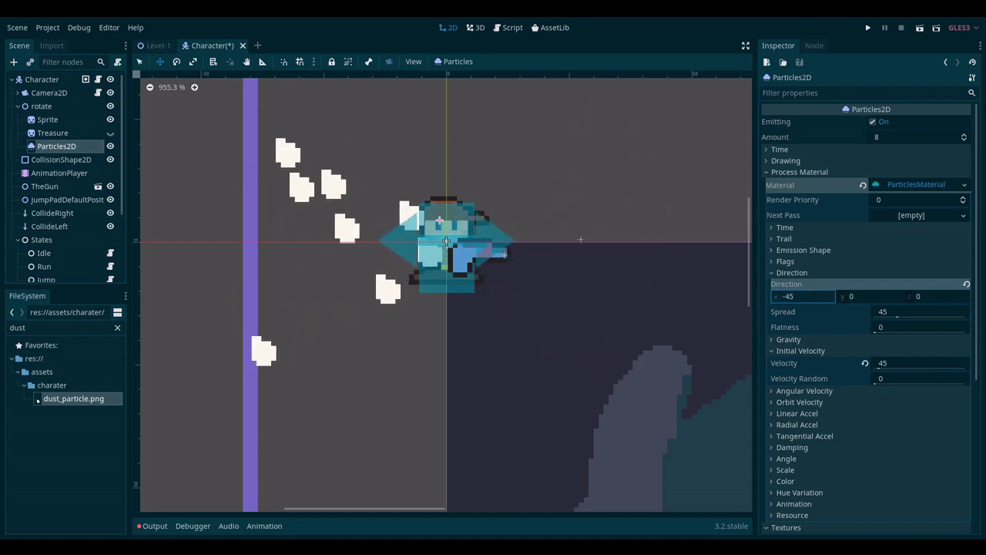
pyautogui.click(913, 326)
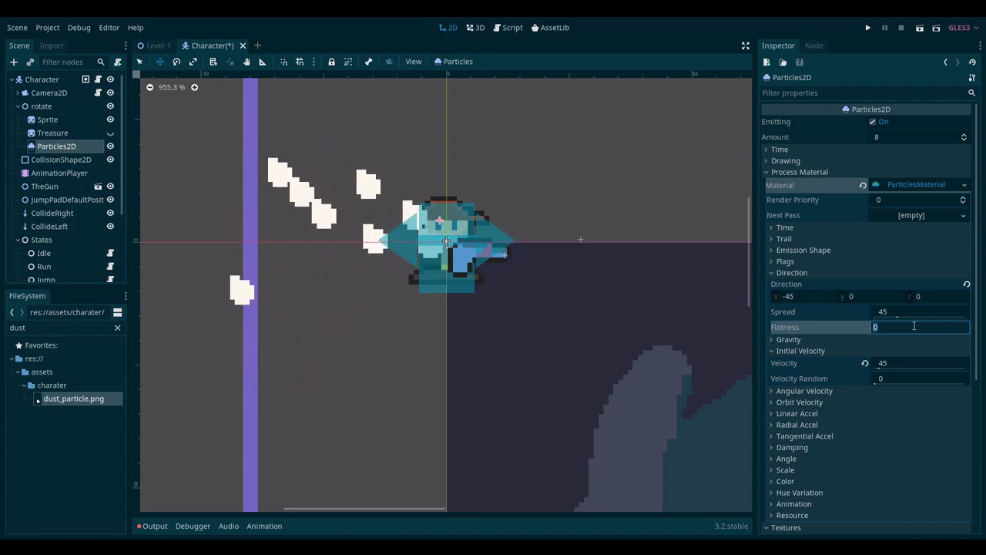
pyautogui.click(878, 311)
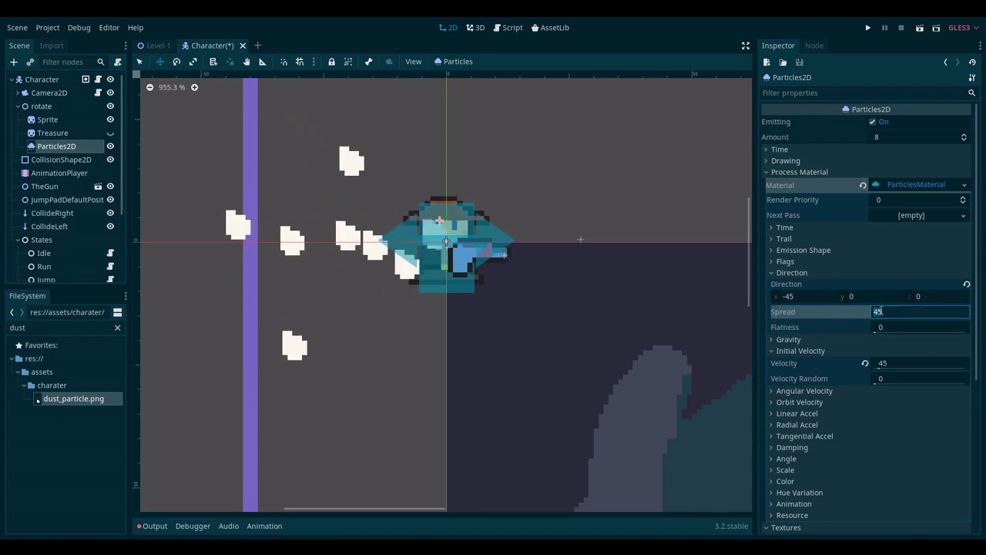
pyautogui.write('10')
pyautogui.press('Return')
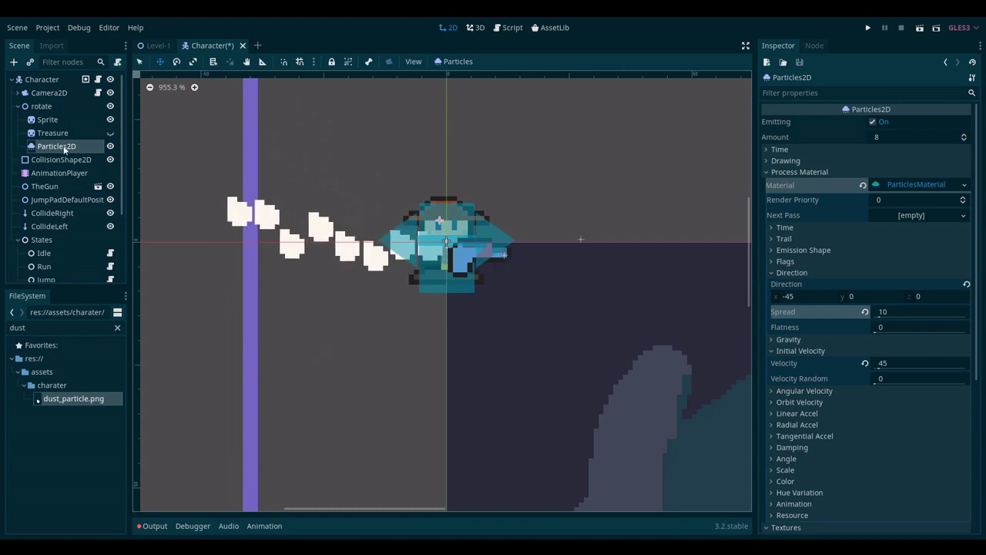
pyautogui.moveTo(449, 245); pyautogui.dragTo(417, 259)
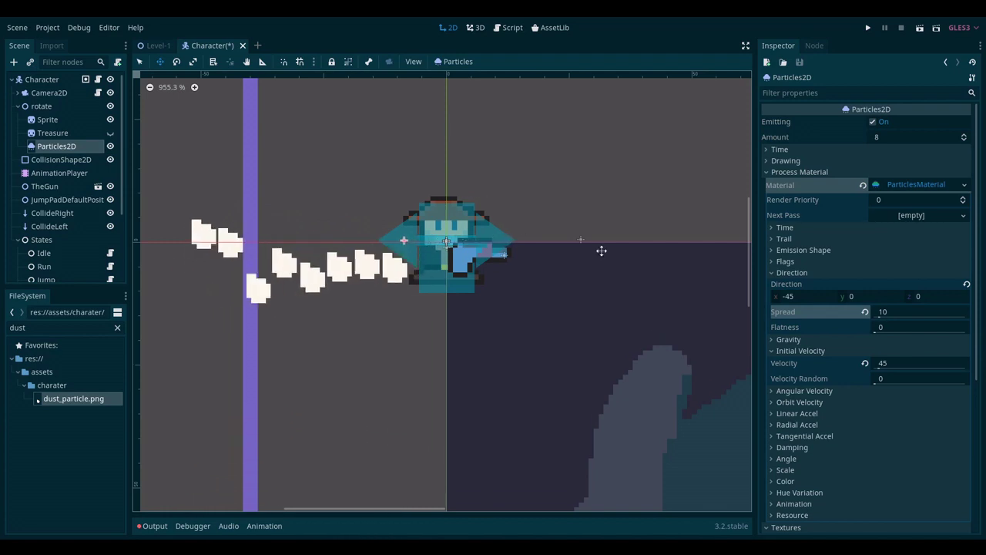
# - Add a CurveTexture scale curve with its right point dragged down so puffs shrink
pyautogui.click(798, 272)
pyautogui.click(799, 295)
pyautogui.click(798, 385)
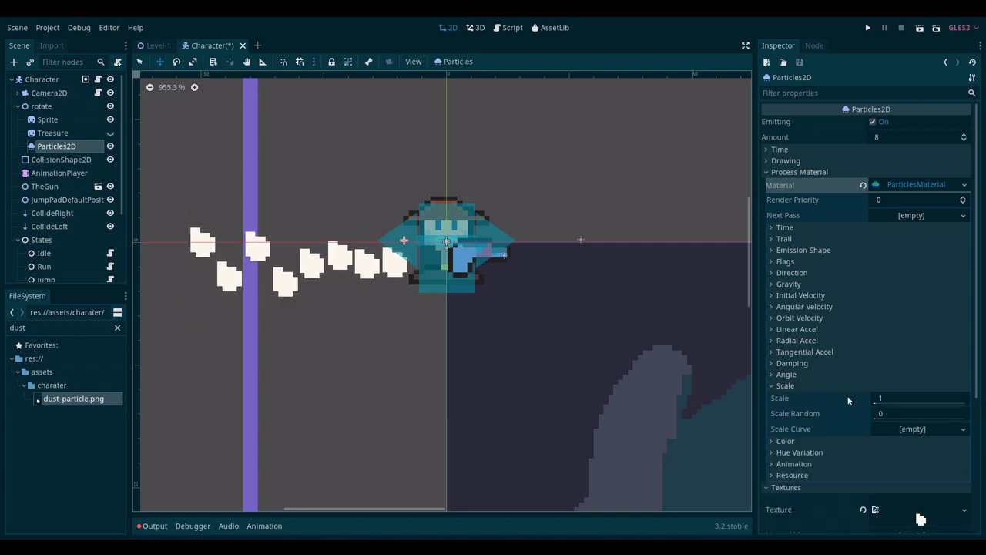
pyautogui.click(915, 428)
pyautogui.click(925, 447)
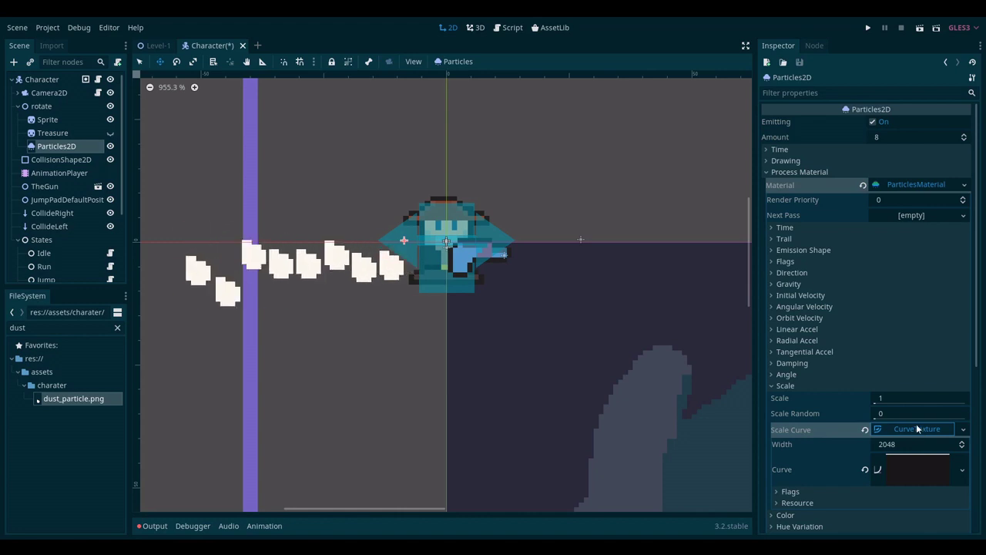
pyautogui.click(921, 472)
pyautogui.scroll(-3, 918, 467)
pyautogui.scroll(-2, 918, 475)
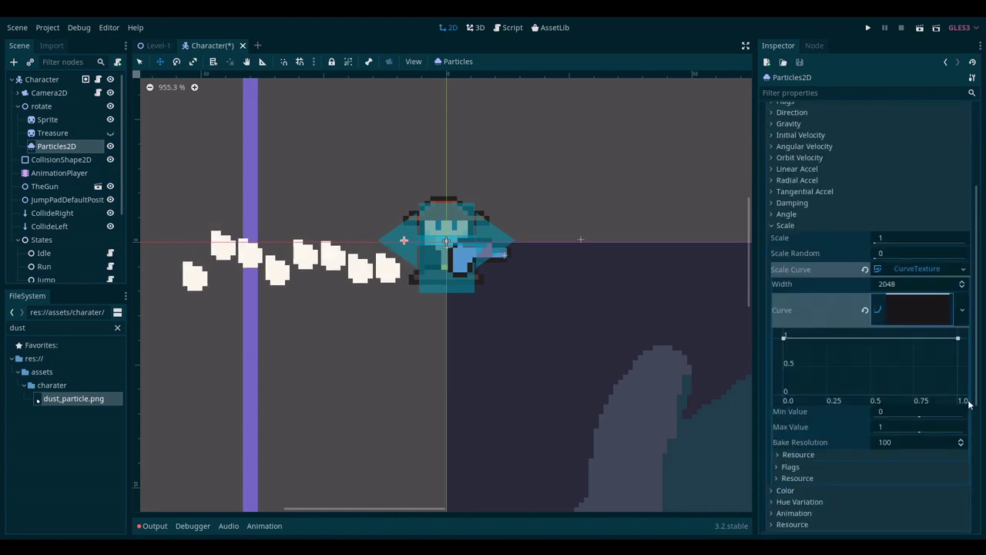
pyautogui.moveTo(958, 339); pyautogui.dragTo(963, 394)
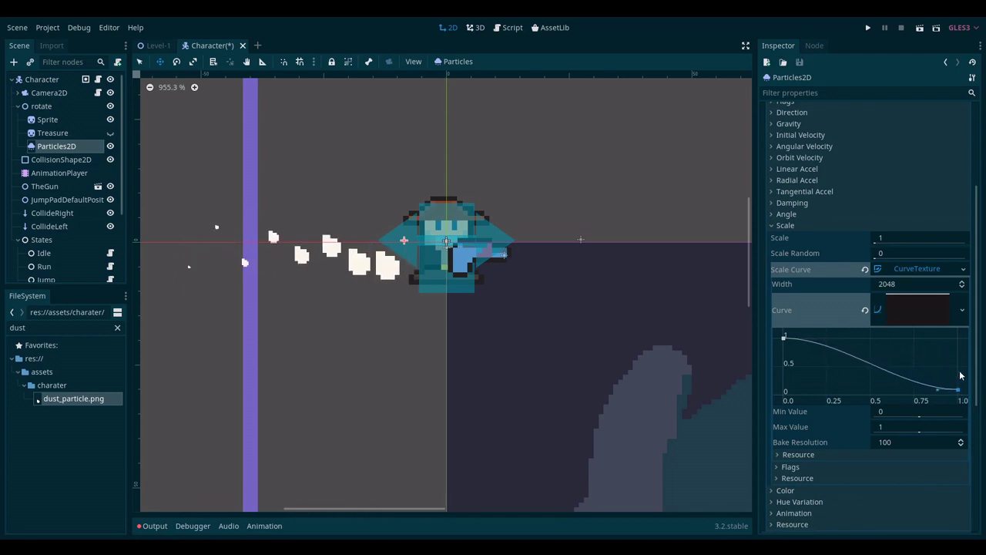
pyautogui.click(789, 225)
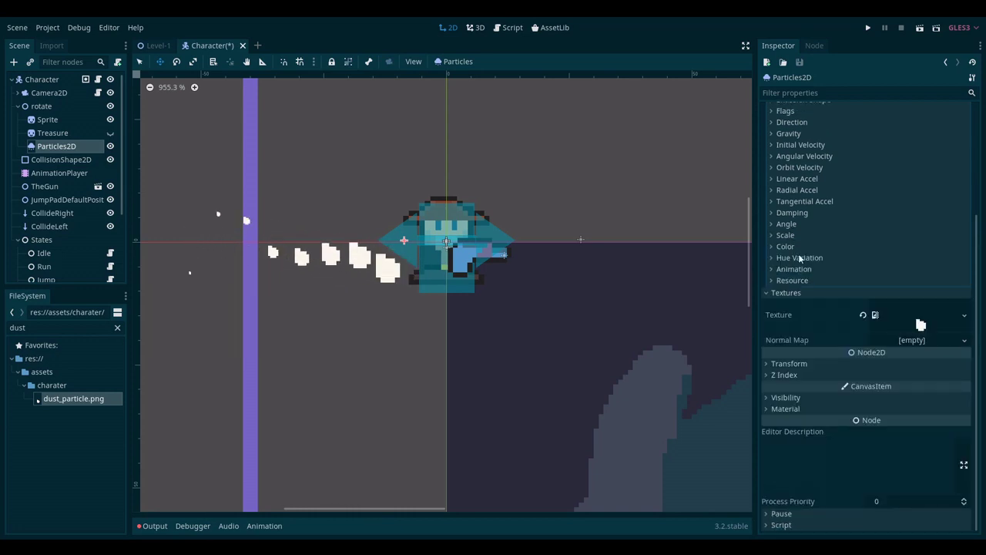
# - Make the dust emitter One Shot with lifetime 0.5 and preview the burst
pyautogui.scroll(3, 832, 292)
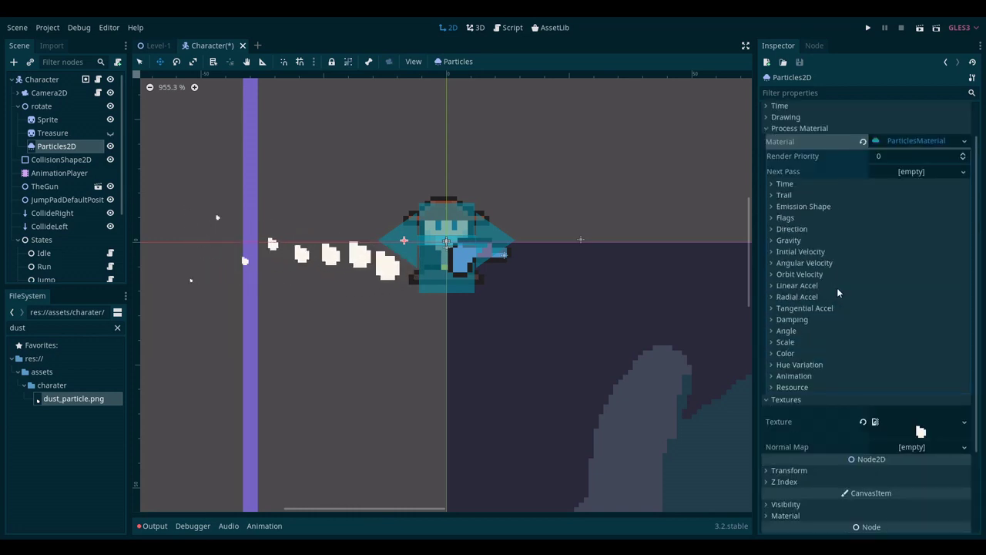
pyautogui.scroll(1, 839, 289)
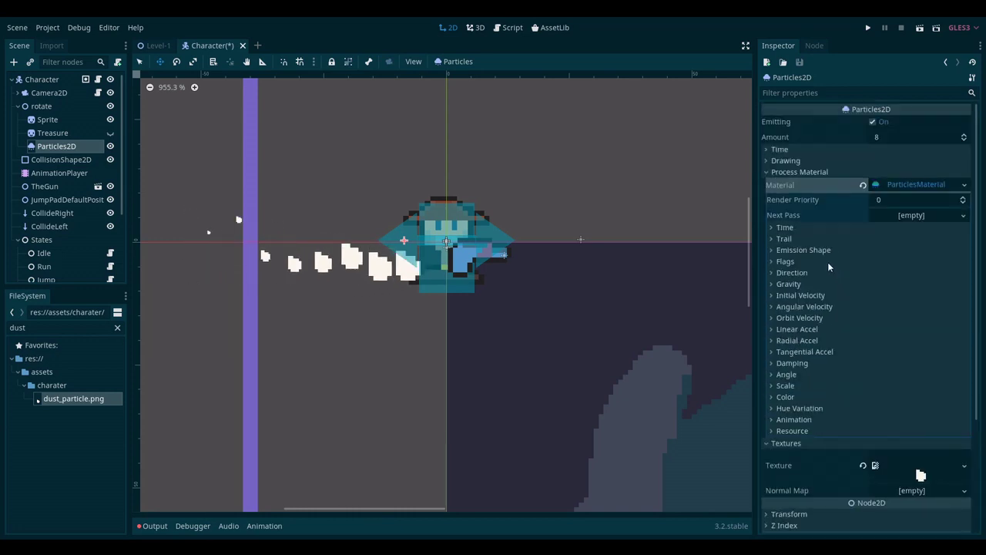
pyautogui.click(795, 172)
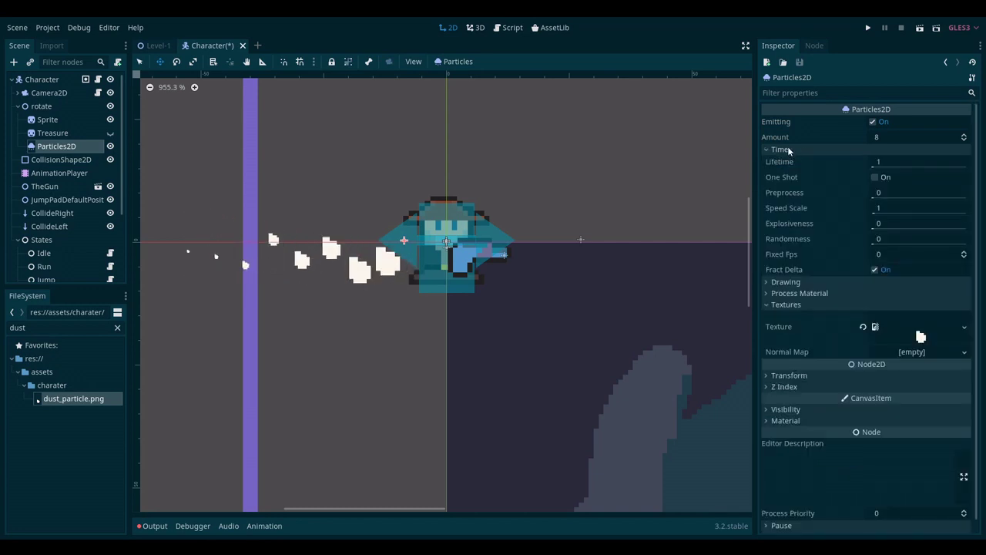
pyautogui.moveTo(790, 179)
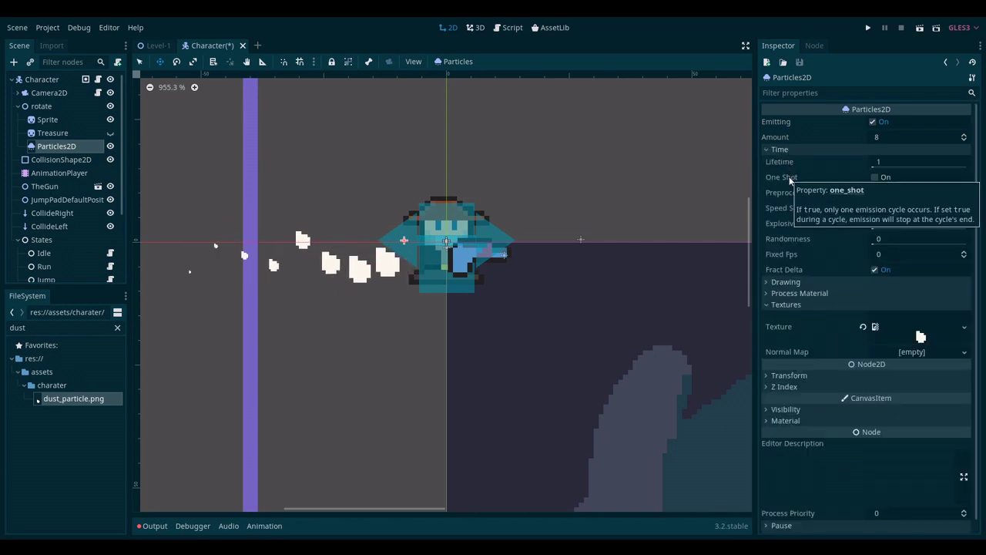
pyautogui.click(877, 181)
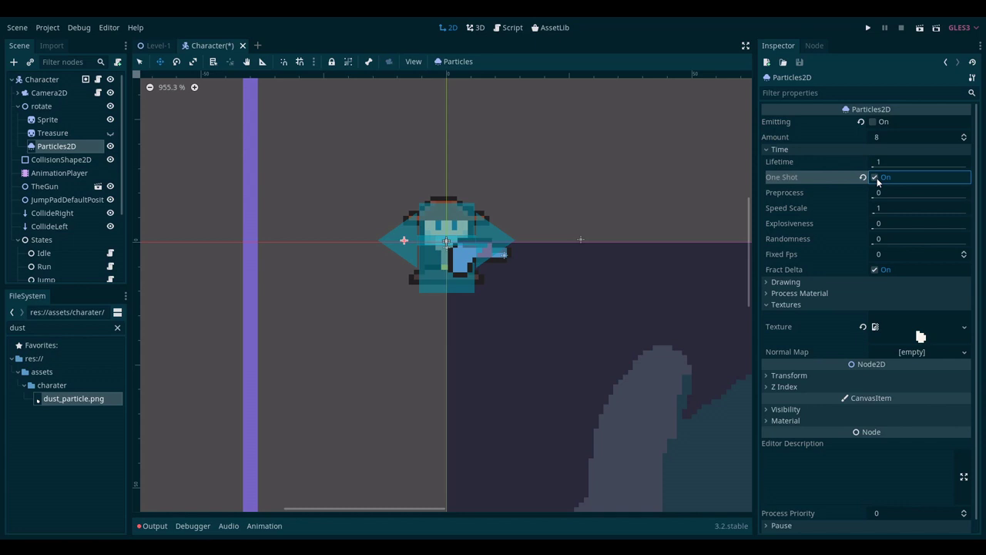
pyautogui.click(886, 161)
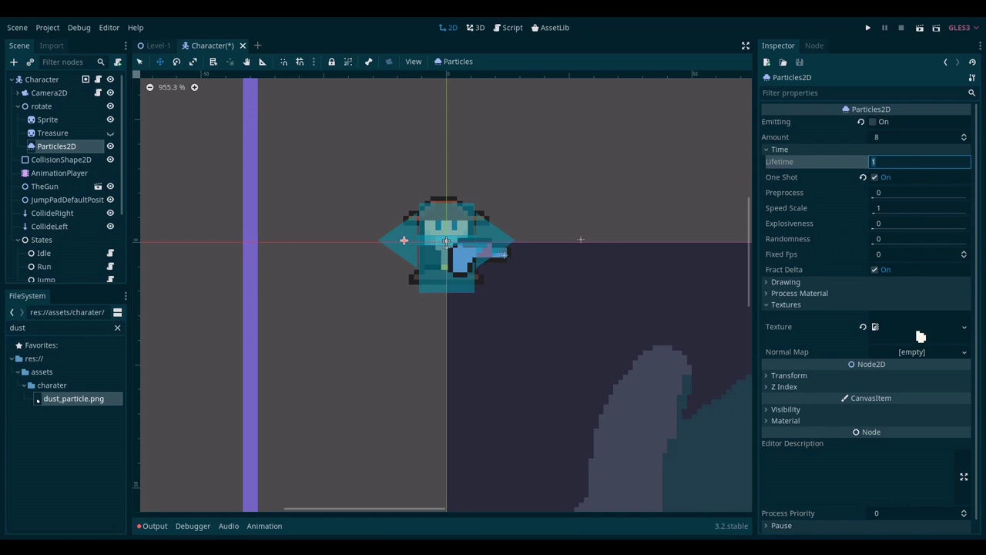
pyautogui.write('0.5')
pyautogui.click(872, 123)
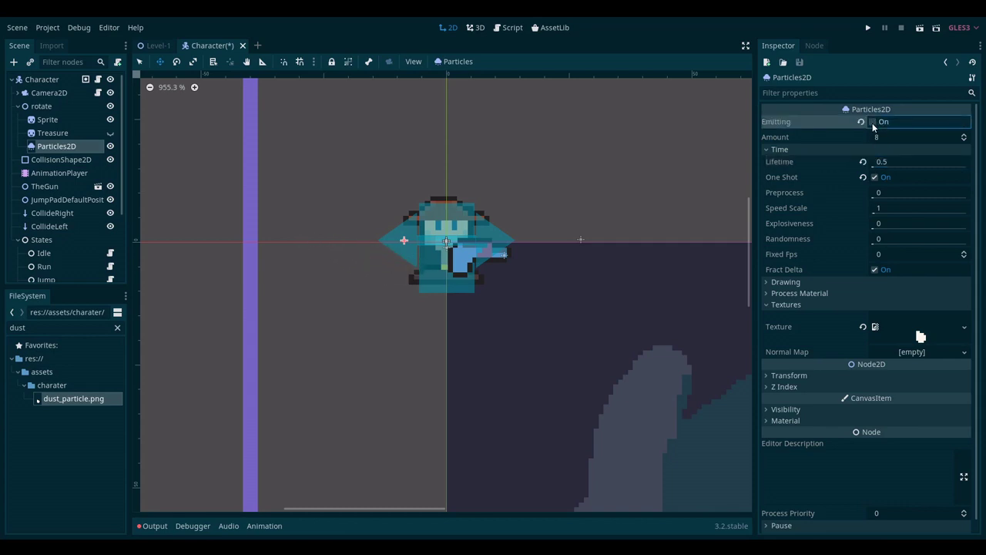
pyautogui.click(872, 123)
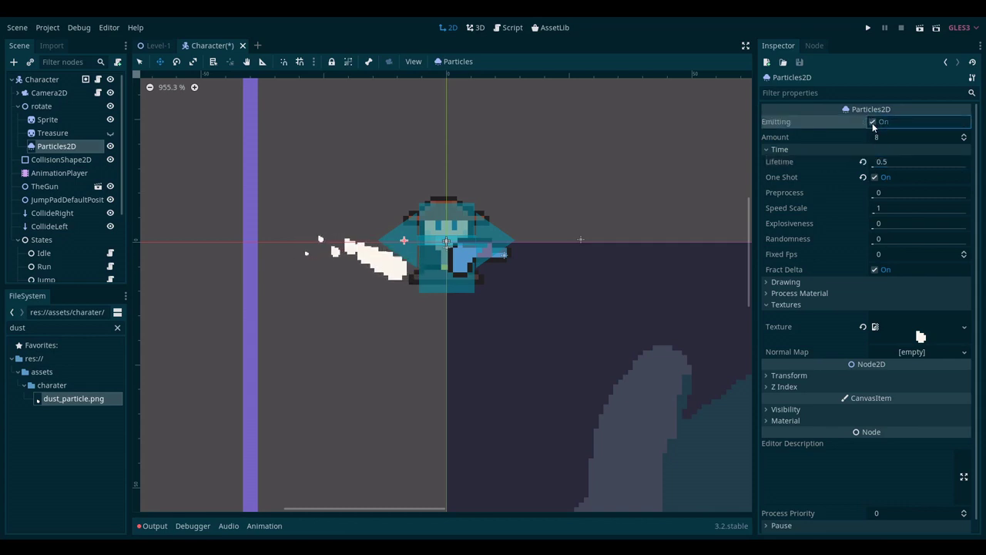
# - Set the particle amount to 5 and replay the burst preview
pyautogui.click(884, 136)
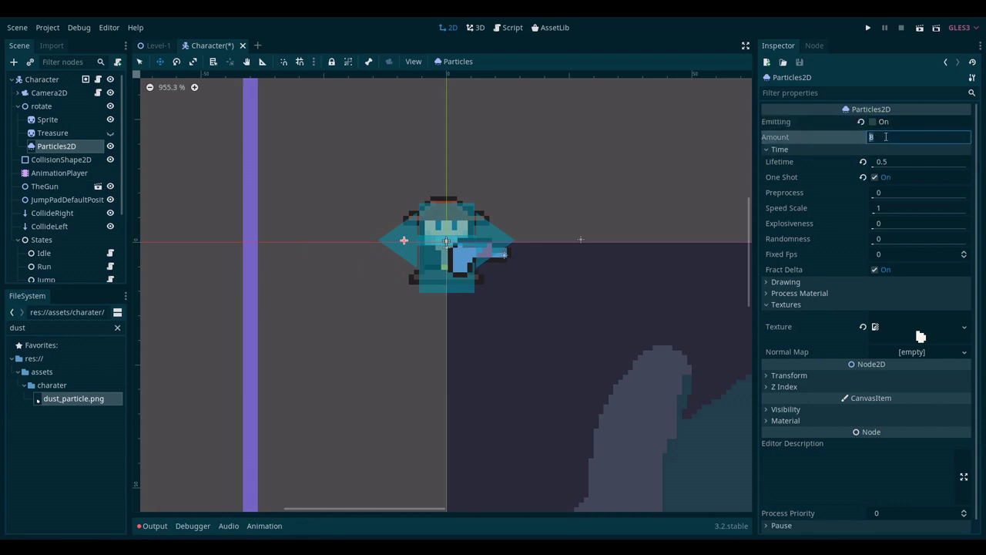
pyautogui.write('5')
pyautogui.click(873, 123)
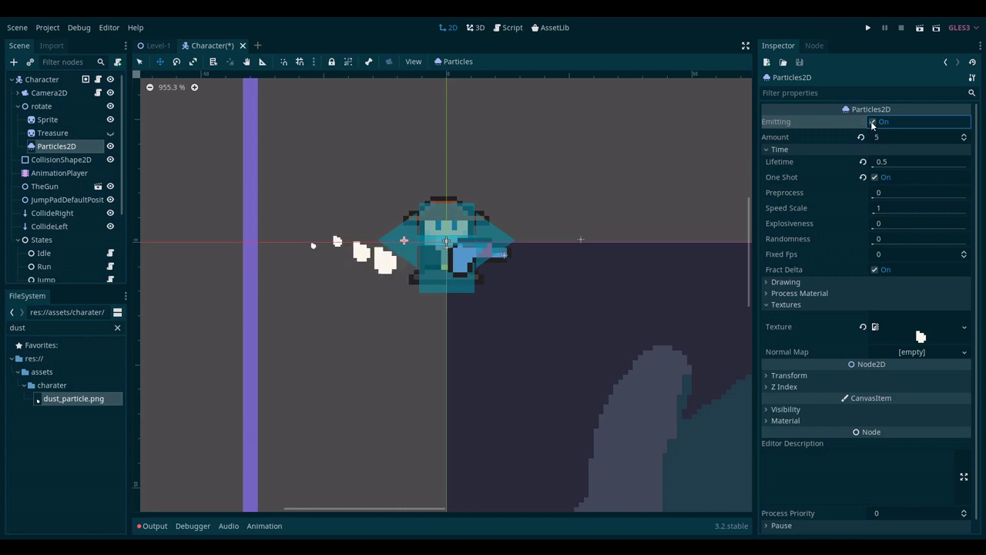
pyautogui.click(872, 123)
pyautogui.click(872, 123)
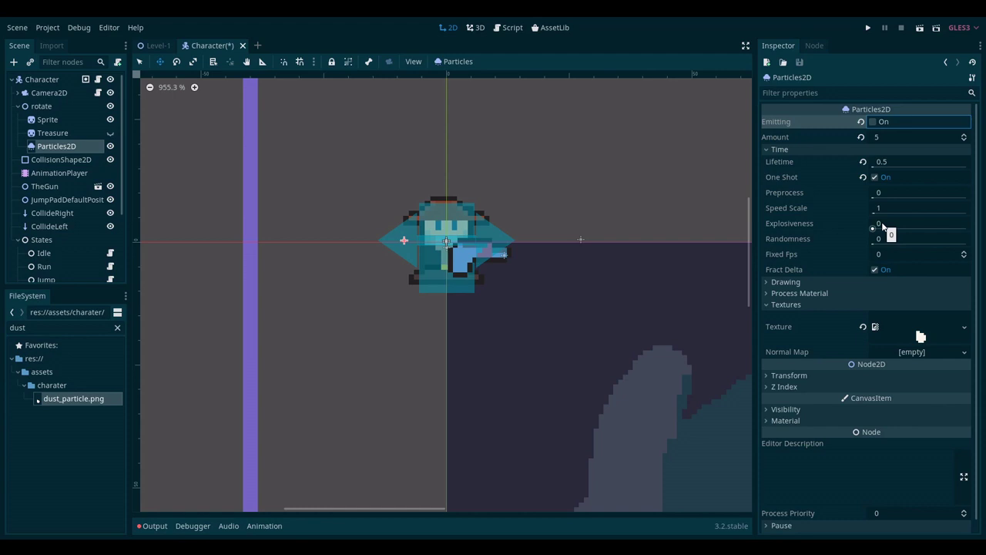
# - Set explosiveness to 0.5 and replay the dust burst several times
pyautogui.click(883, 223)
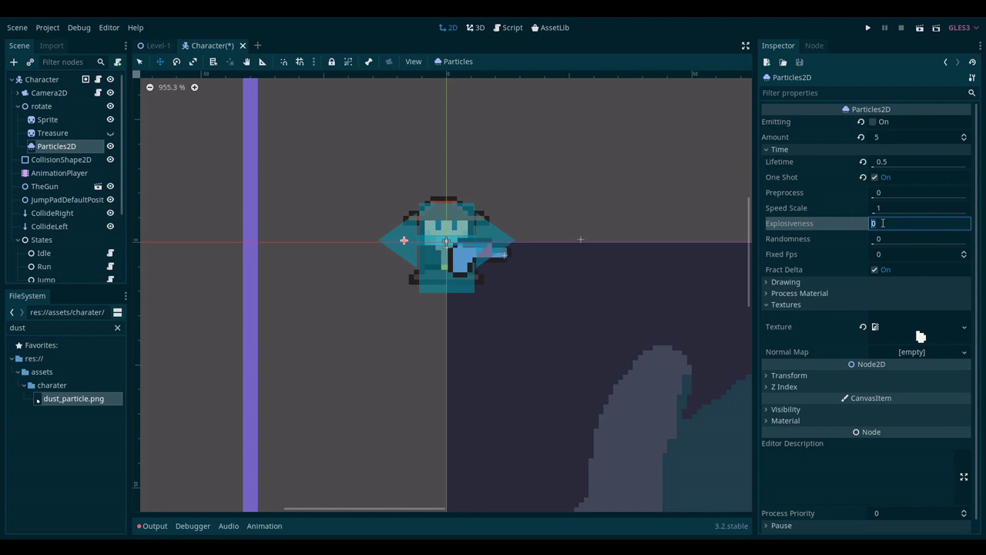
pyautogui.write('0.5')
pyautogui.press('Return')
pyautogui.click(874, 122)
pyautogui.click(873, 124)
pyautogui.click(873, 123)
pyautogui.click(873, 122)
pyautogui.click(873, 125)
pyautogui.click(873, 123)
pyautogui.click(872, 124)
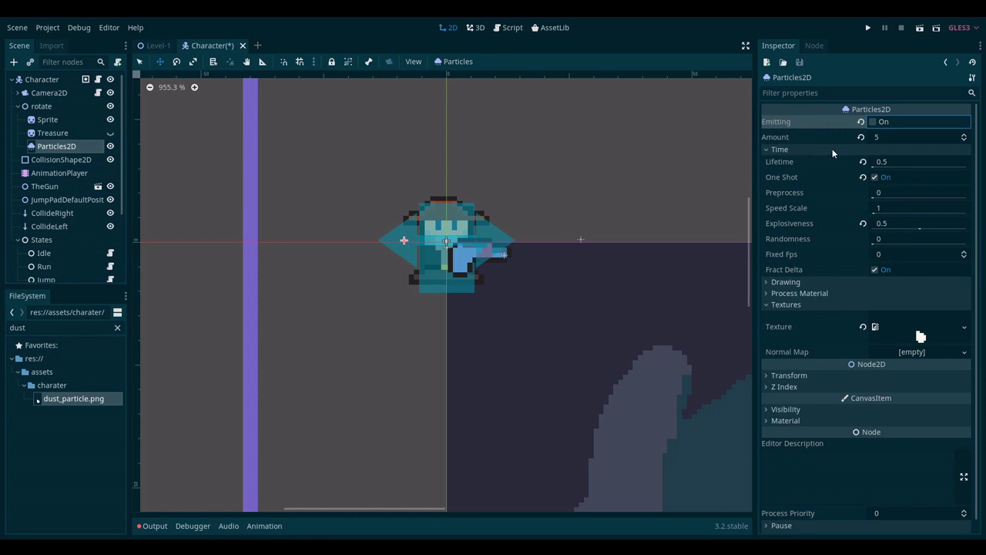
pyautogui.click(780, 153)
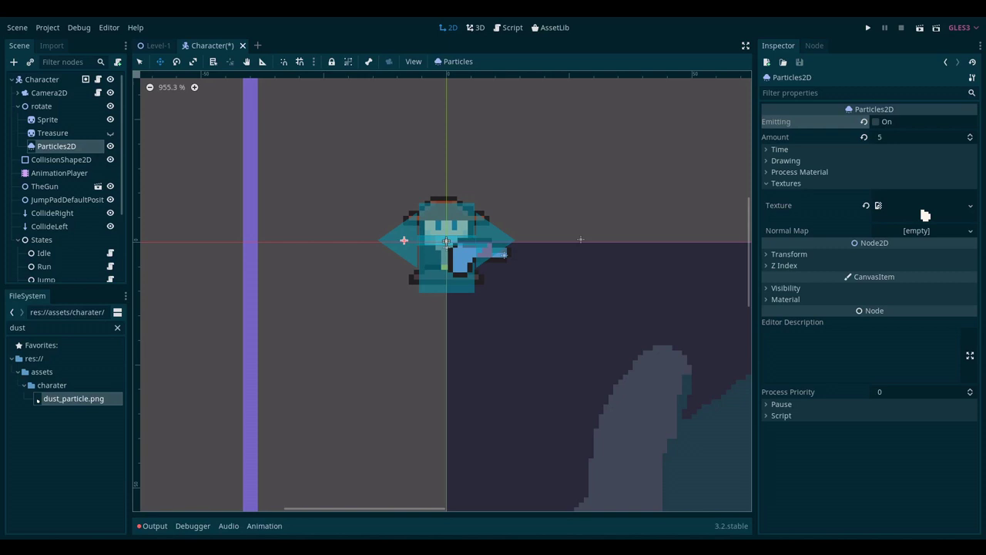
# - In PlayerController.gd, add a '# Particles' comment and begin 'onready var particles ='
pyautogui.click(99, 80)
pyautogui.click(444, 261)
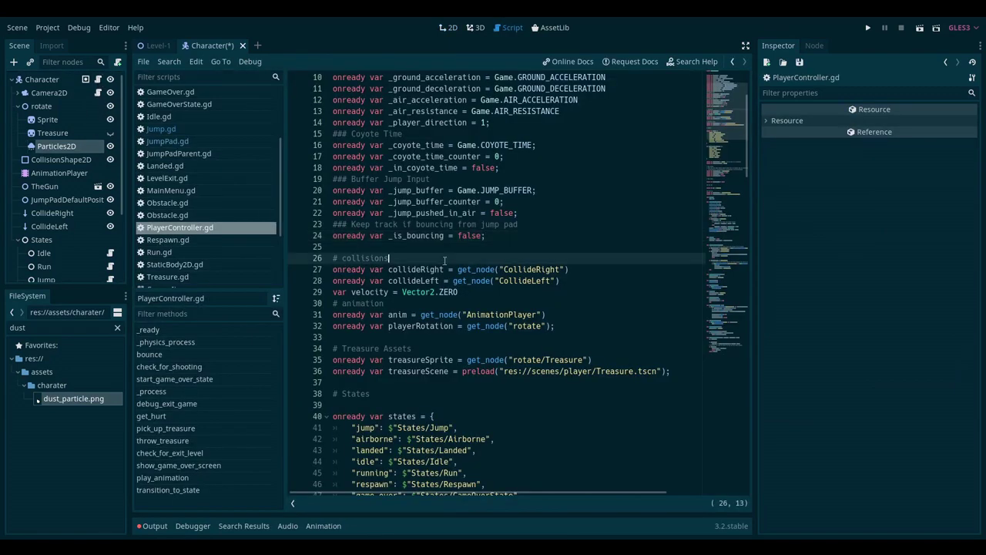
pyautogui.click(557, 237)
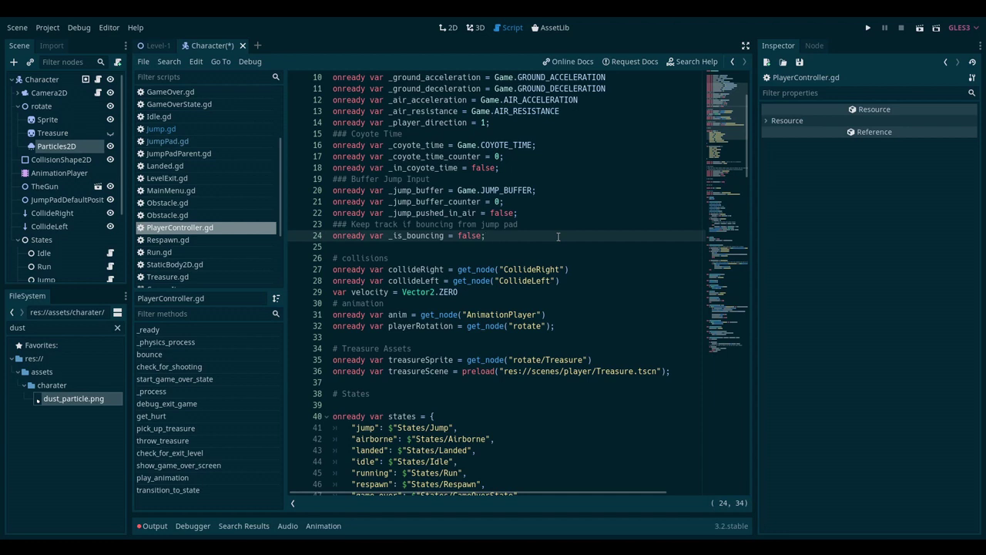
pyautogui.press('Return')
pyautogui.press('Return')
pyautogui.write('# Particles')
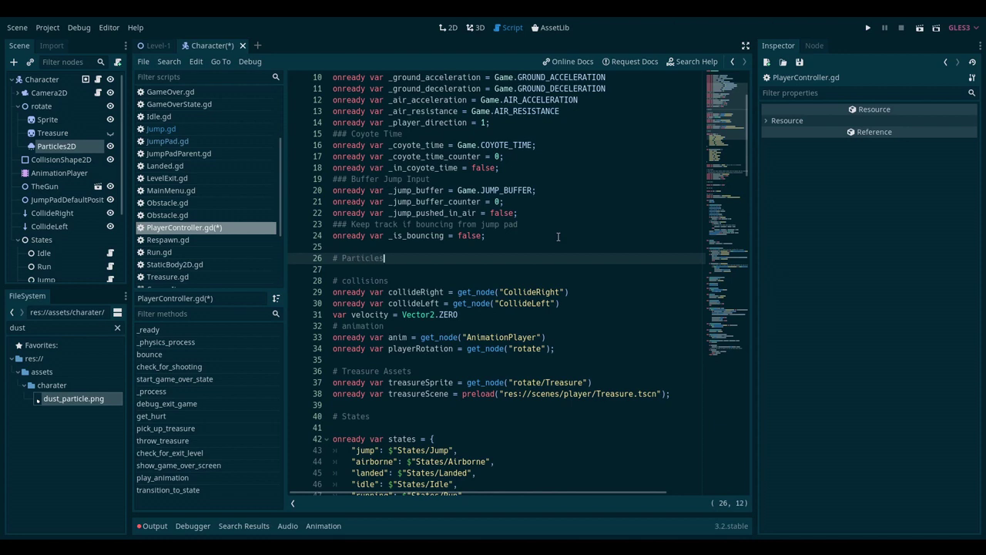
pyautogui.press('Return')
pyautogui.press('Return')
pyautogui.write('onreadyu')
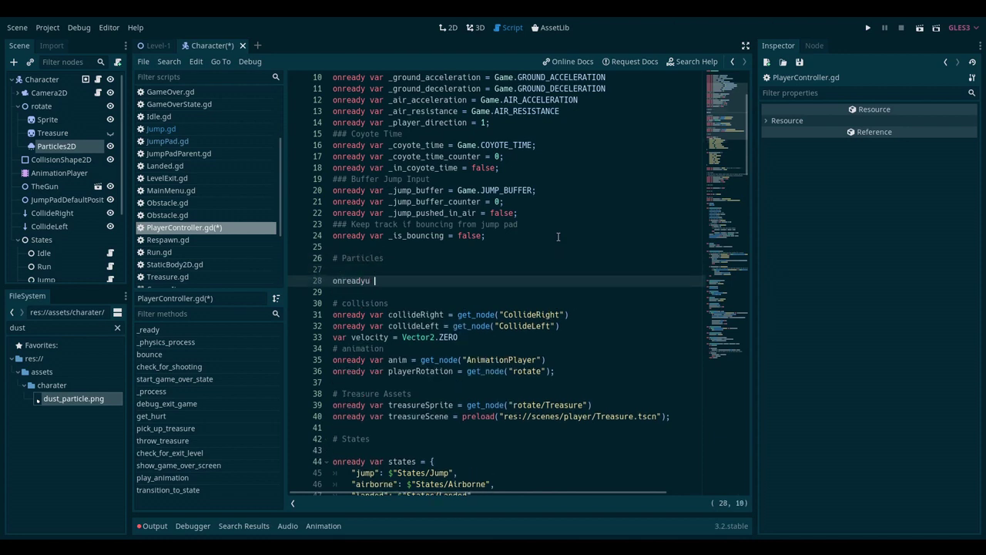
pyautogui.press('BackSpace')
pyautogui.press('BackSpace')
pyautogui.write('var particles =')
# - Complete the declaration with get_node("rotate/Particles2D") by dragging in the node path
pyautogui.doubleClick(485, 404)
pyautogui.hotkey('ctrl', 'c')
pyautogui.click(462, 281)
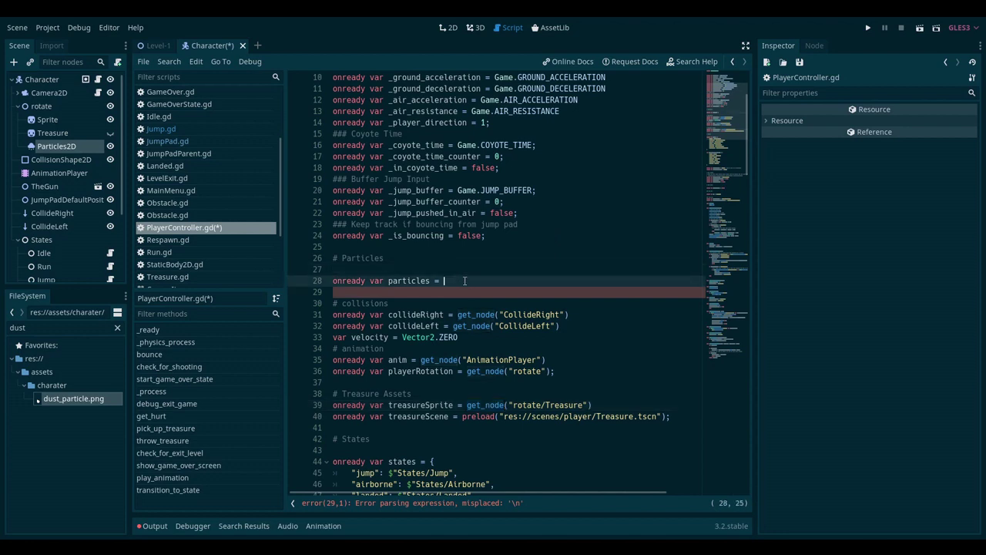
pyautogui.hotkey('ctrl', 'v')
pyautogui.write('()')
pyautogui.click(56, 147)
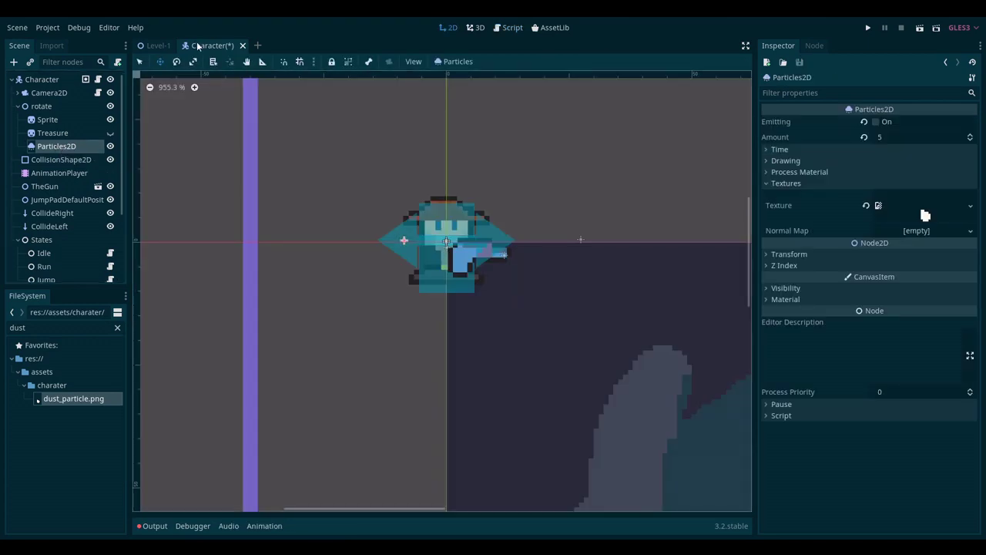
pyautogui.click(512, 27)
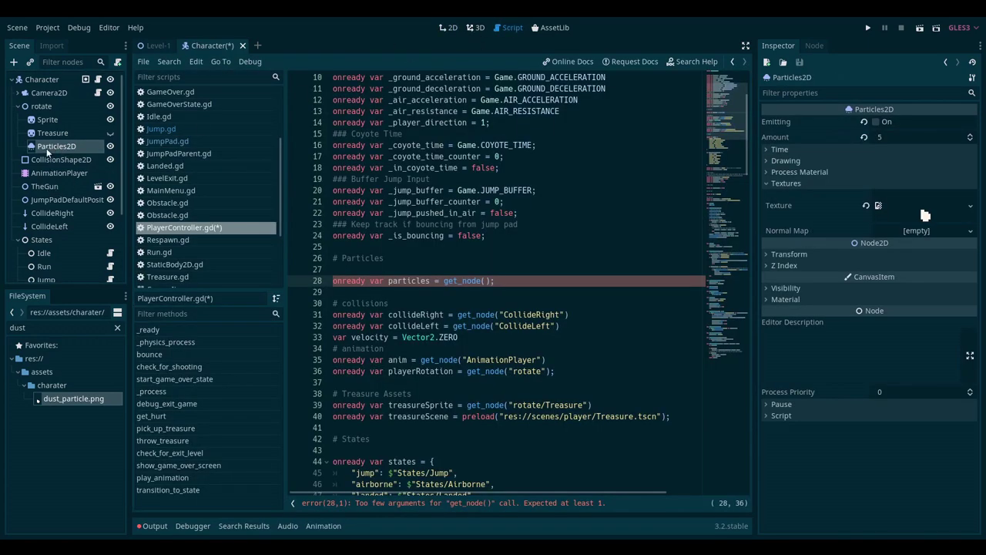
pyautogui.moveTo(49, 151); pyautogui.dragTo(487, 284)
pyautogui.click(617, 286)
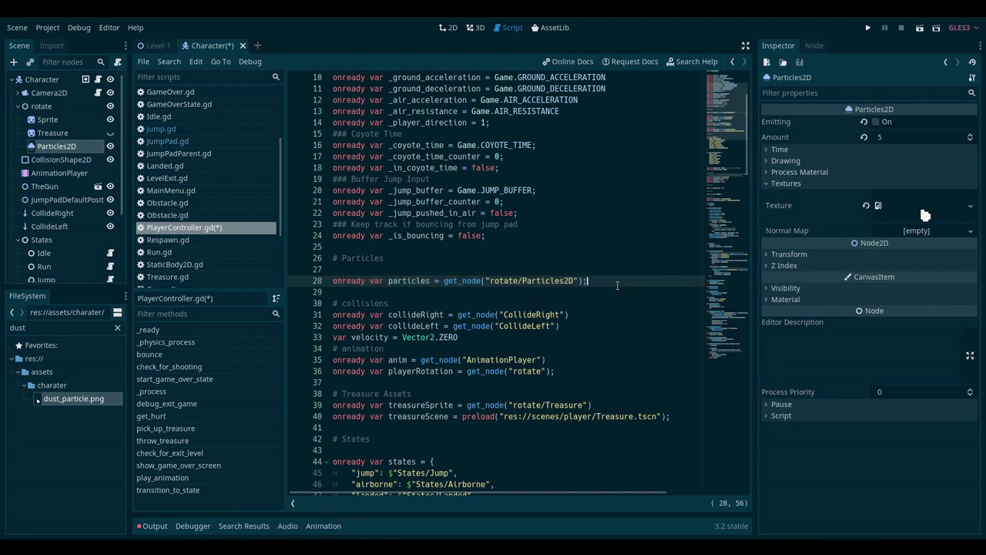
pyautogui.press('Return')
# - Rename the variable to dust_particles and save the script
pyautogui.doubleClick(402, 281)
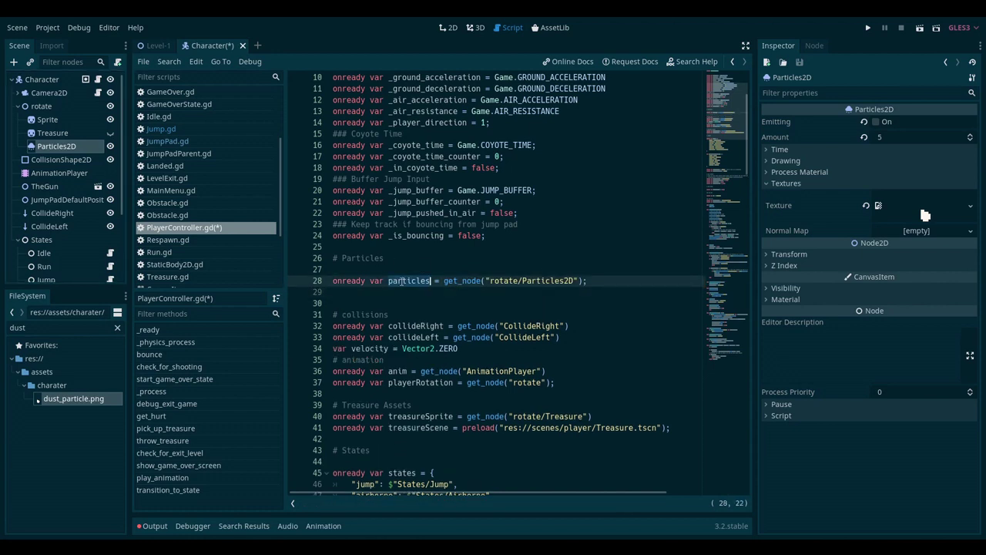
pyautogui.press('Left')
pyautogui.hotkey('ctrl', 'Left')
pyautogui.write('dust_')
pyautogui.hotkey('ctrl', 's')
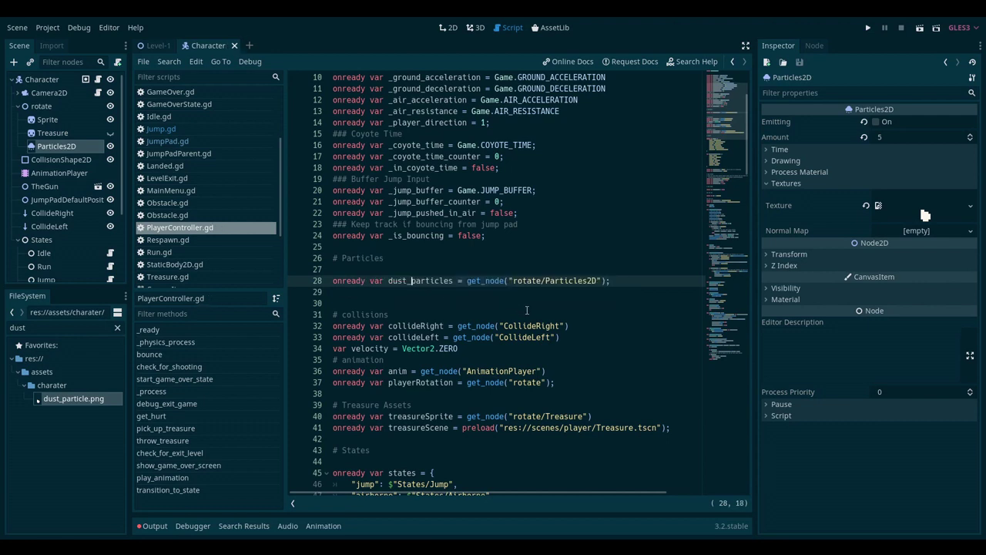
pyautogui.click(410, 294)
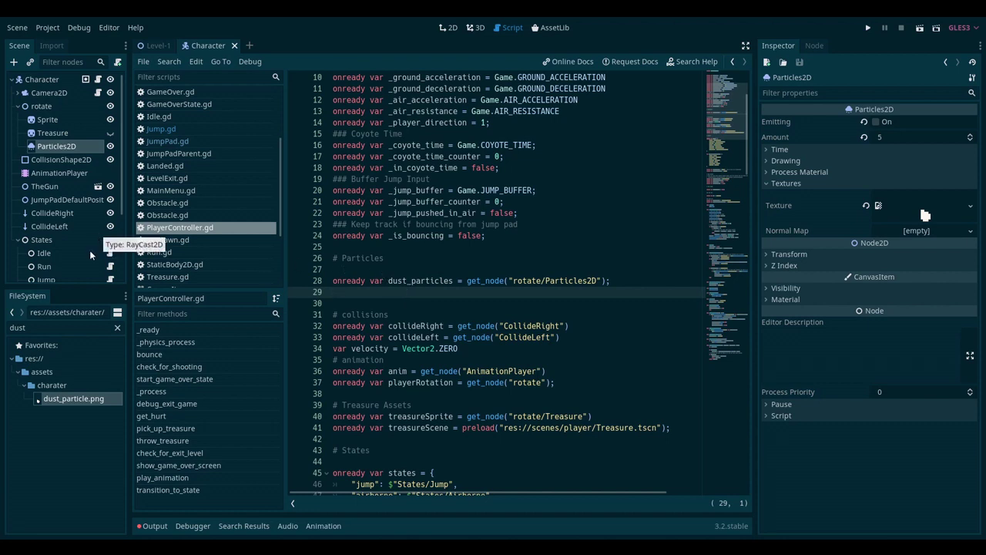
pyautogui.scroll(-1, 88, 253)
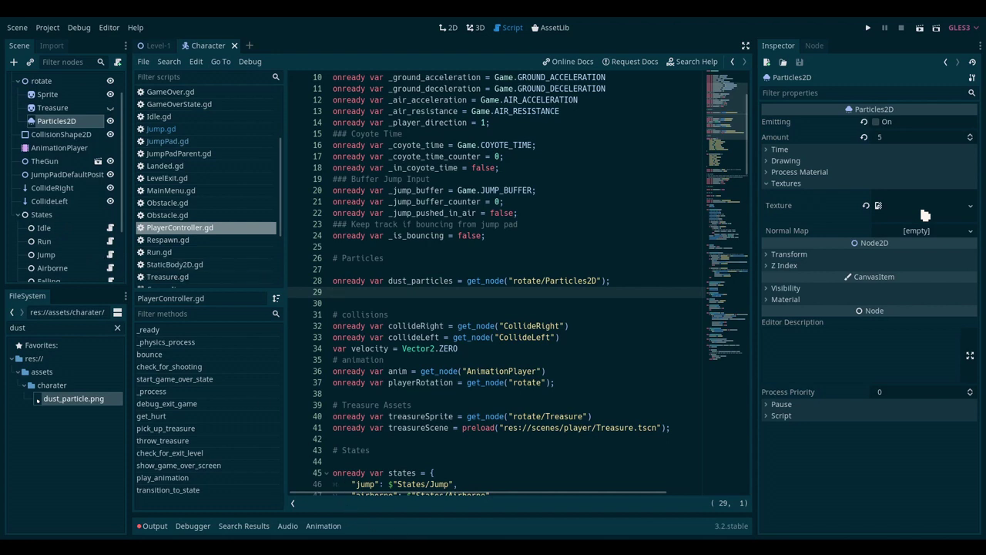
# - Open Jump.gd and start a 'player.dust_particles.' line in the jump branch
pyautogui.click(47, 255)
pyautogui.click(110, 255)
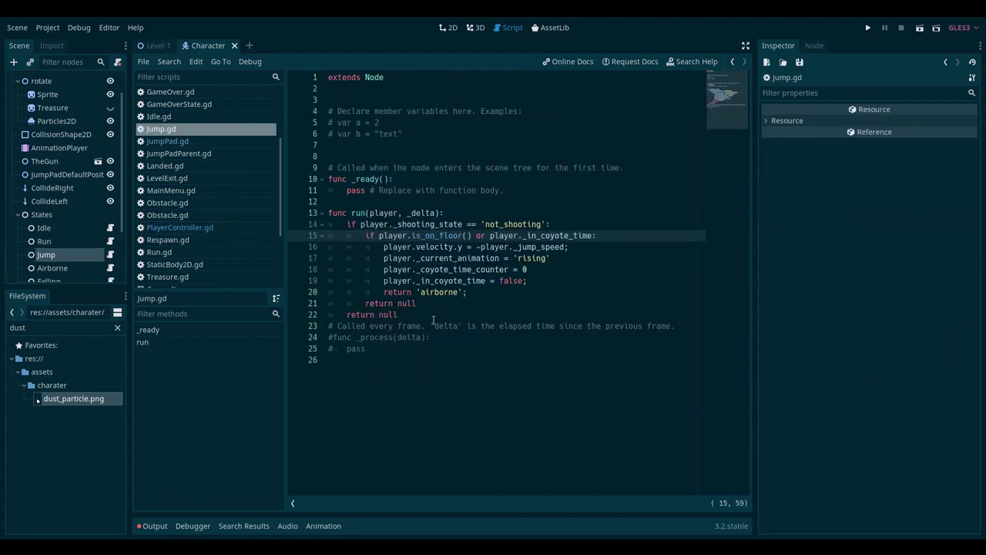
pyautogui.click(599, 225)
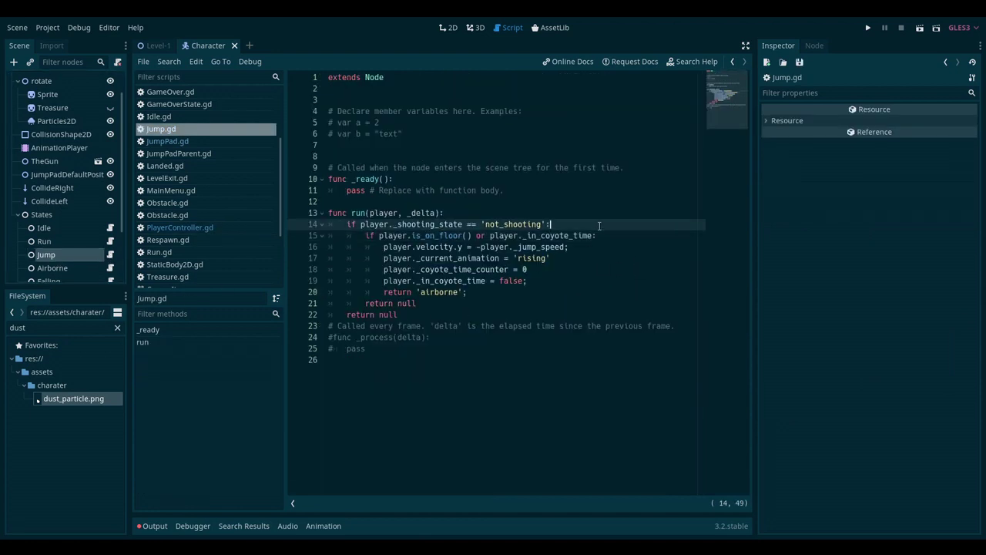
pyautogui.press('Down')
pyautogui.press('Return')
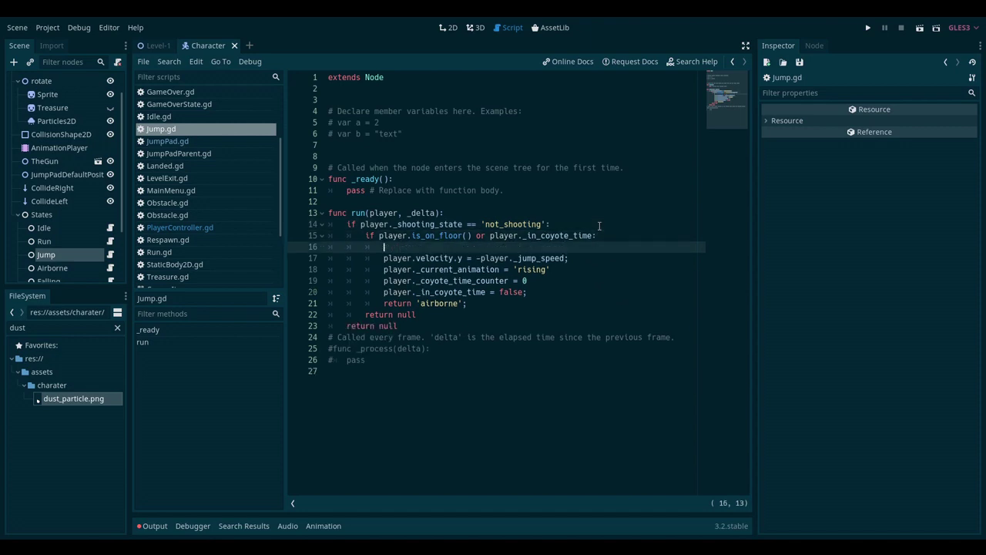
pyautogui.write('player.dust_particles.')
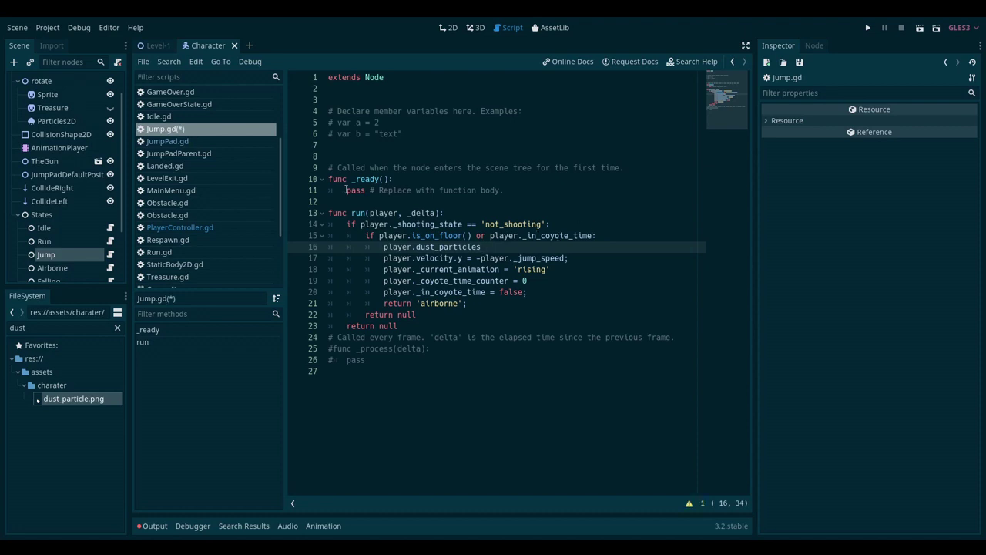
# - Finish the line as 'emitting = true;' and save Jump.gd
pyautogui.click(62, 123)
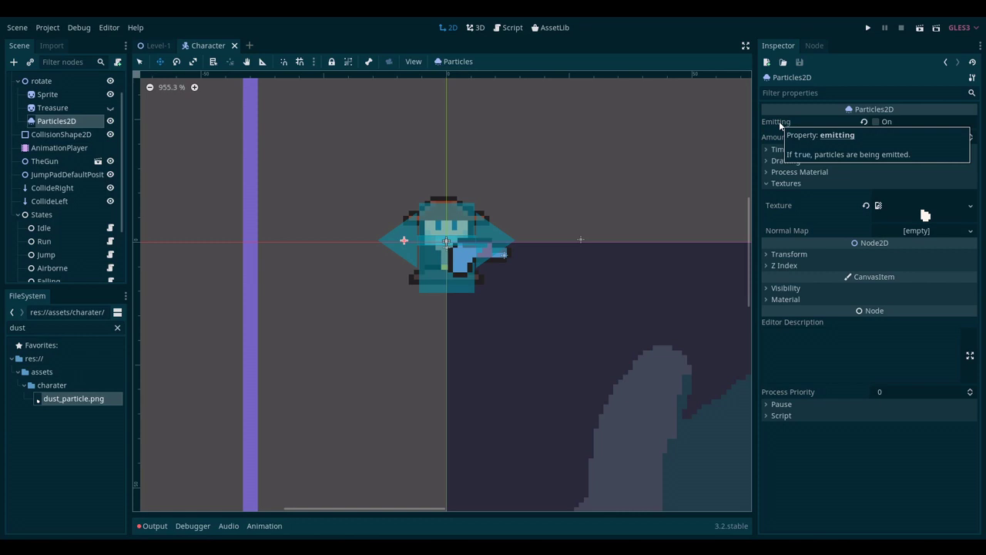
pyautogui.click(508, 27)
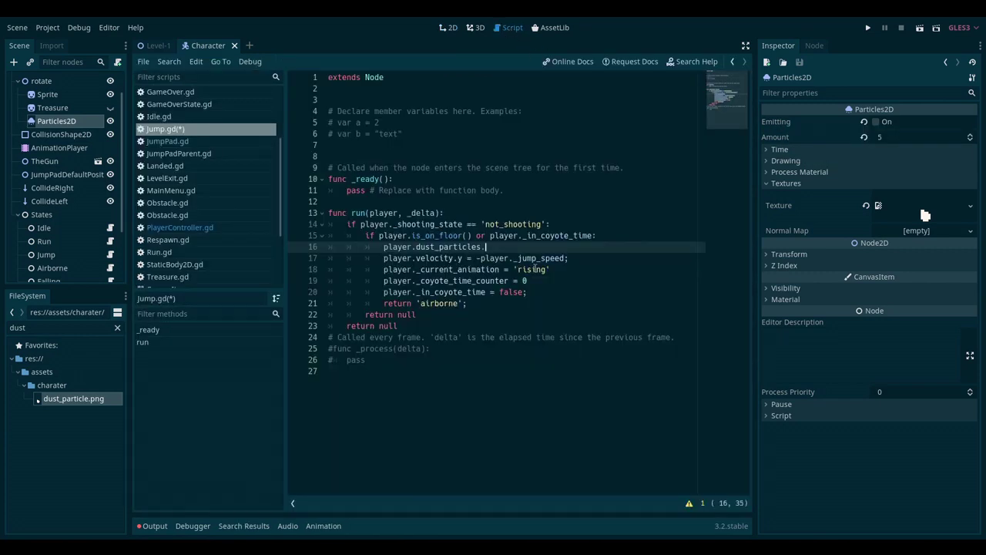
pyautogui.write('emitting = true;')
pyautogui.hotkey('ctrl', 's')
# - Run the game and jump the character left and right across the gap, kicking up dust puffs
pyautogui.click(869, 28)
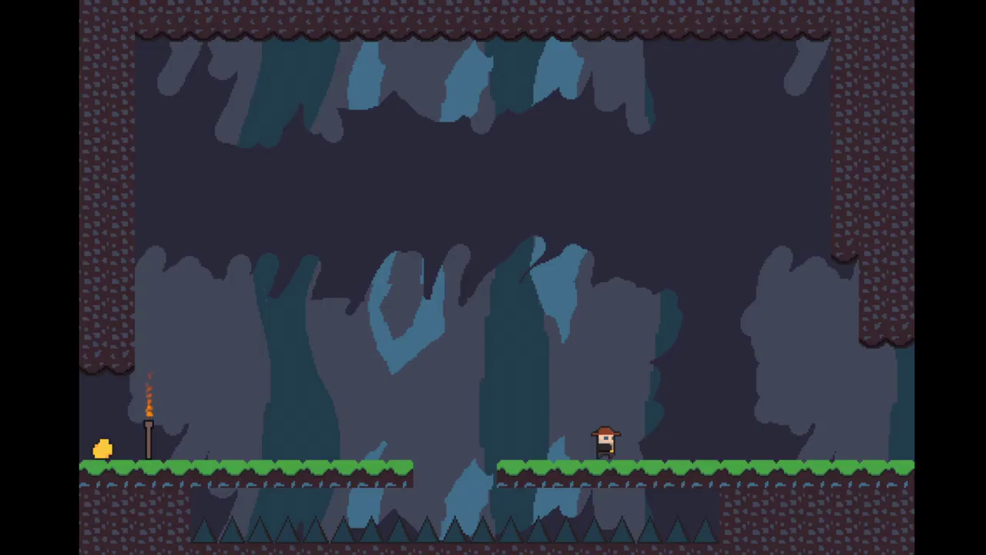
pyautogui.press('Right')
pyautogui.press('Left')
pyautogui.press('space')
pyautogui.press('Right')
pyautogui.press('space')
pyautogui.press('Left')
pyautogui.press('space')
pyautogui.press('Right')
pyautogui.press('space')
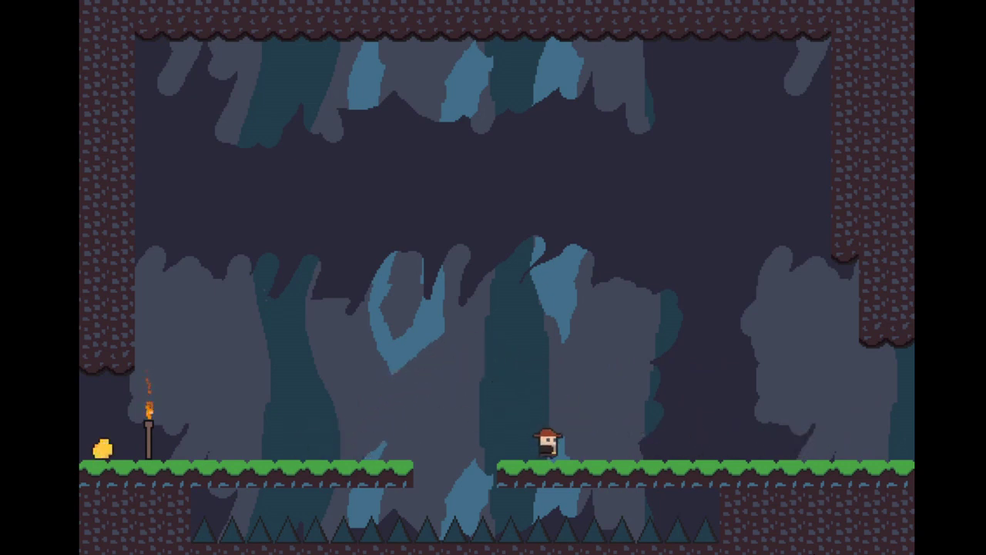
pyautogui.press('Right')
pyautogui.press('space')
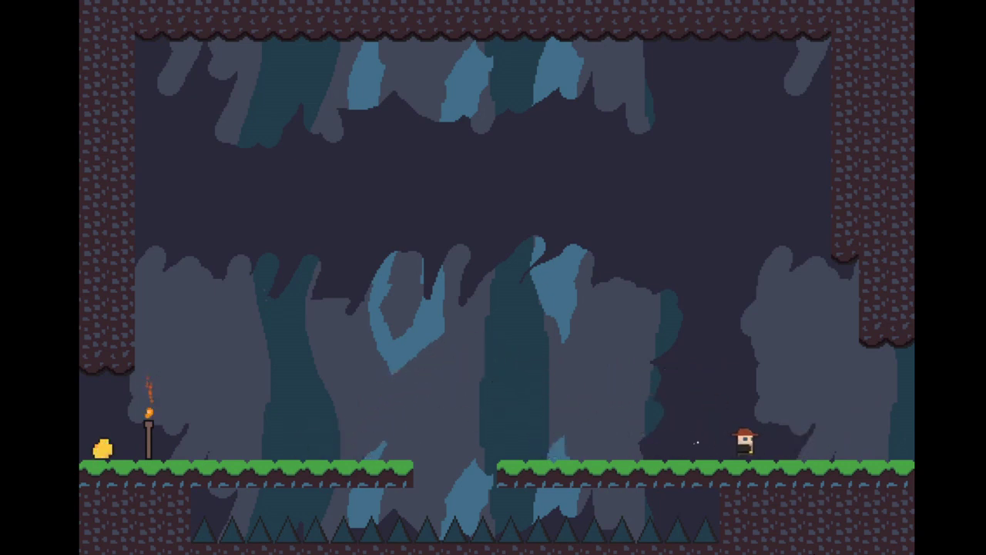
pyautogui.press('Left')
pyautogui.press('space')
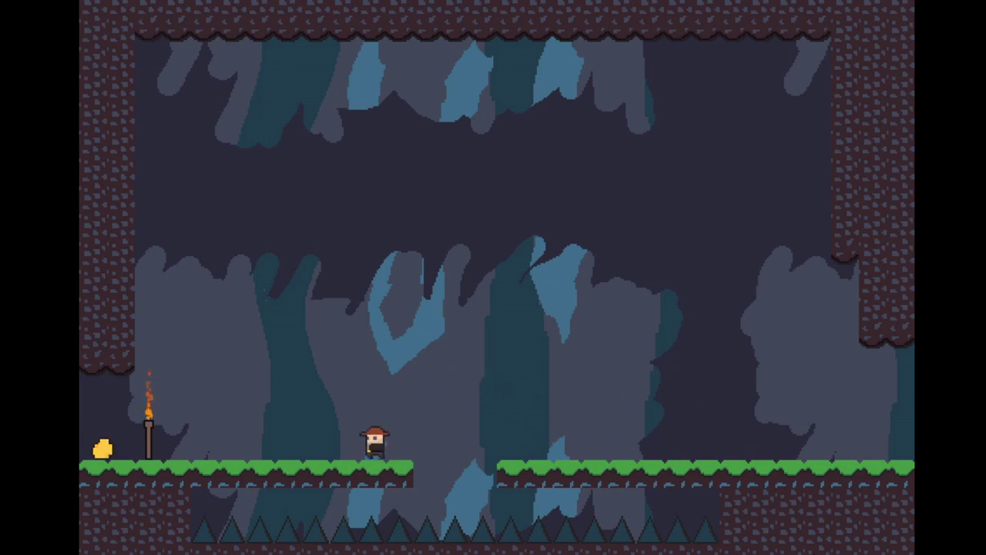
# - Keep jumping back and forth between the platforms to check each dust puff
pyautogui.press('Left')
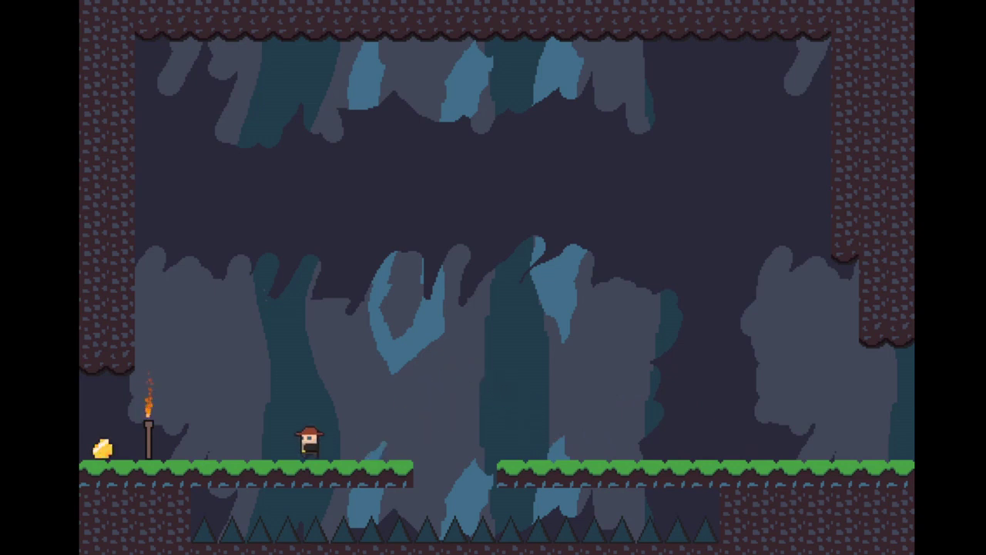
pyautogui.press('Right')
pyautogui.press('space')
pyautogui.press('space')
pyautogui.press('space')
pyautogui.press('Left')
pyautogui.press('space')
pyautogui.press('Right')
pyautogui.press('space')
pyautogui.press('Left')
pyautogui.press('space')
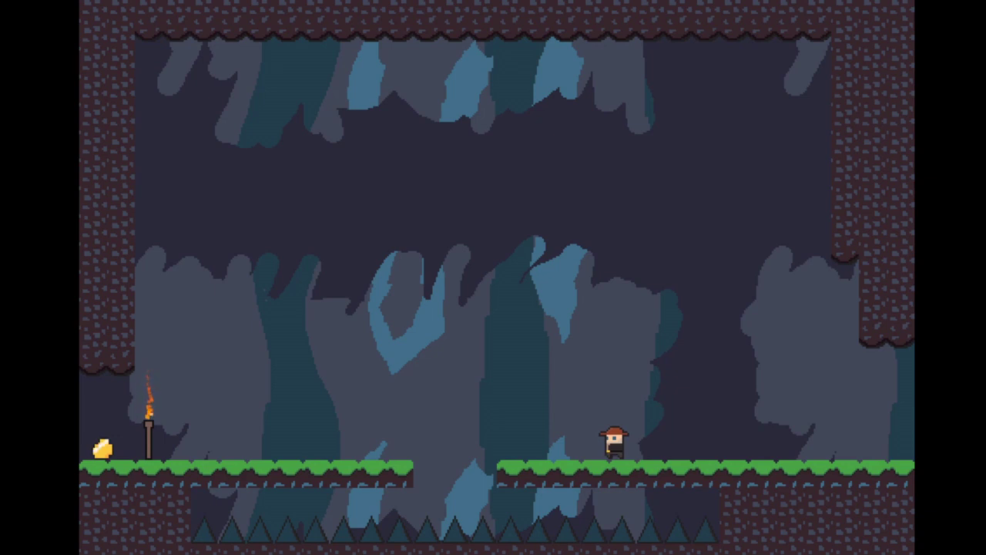
pyautogui.press('space')
pyautogui.press('Left')
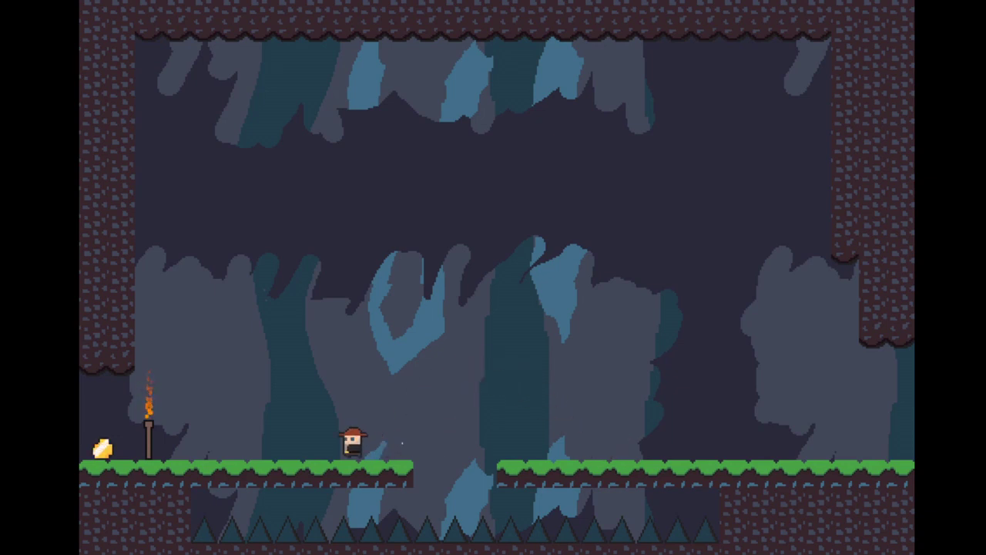
pyautogui.press('Right')
pyautogui.press('space')
pyautogui.press('space')
pyautogui.press('Left')
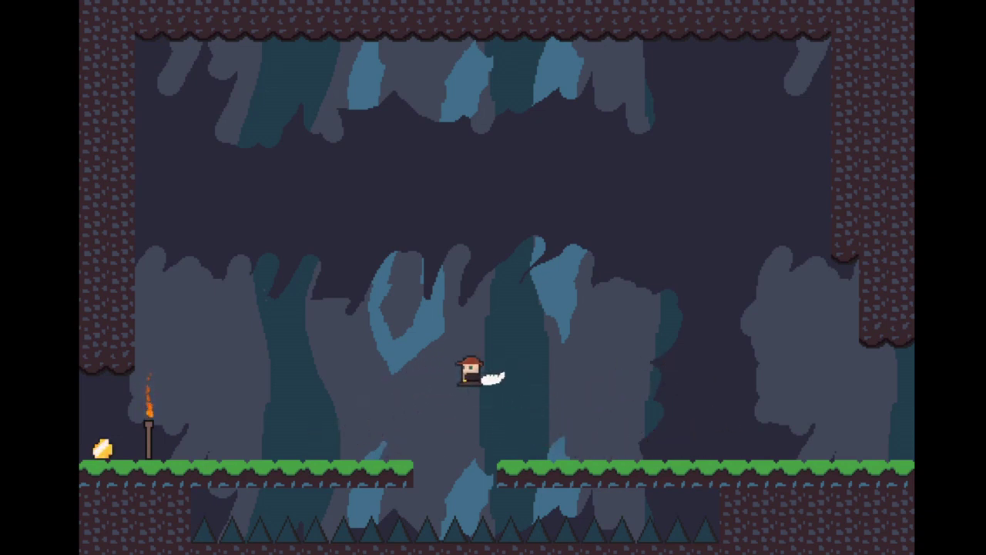
pyautogui.press('Right')
# - Combine jumps with x dashes across the gap, then stop the game with F8
pyautogui.press('space')
pyautogui.press('x')
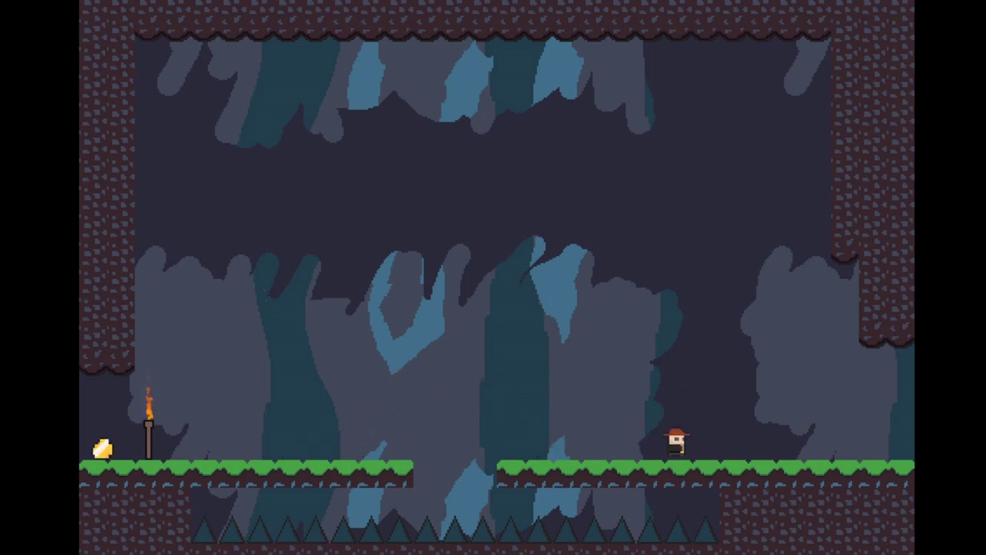
pyautogui.press('Left')
pyautogui.press('space')
pyautogui.press('x')
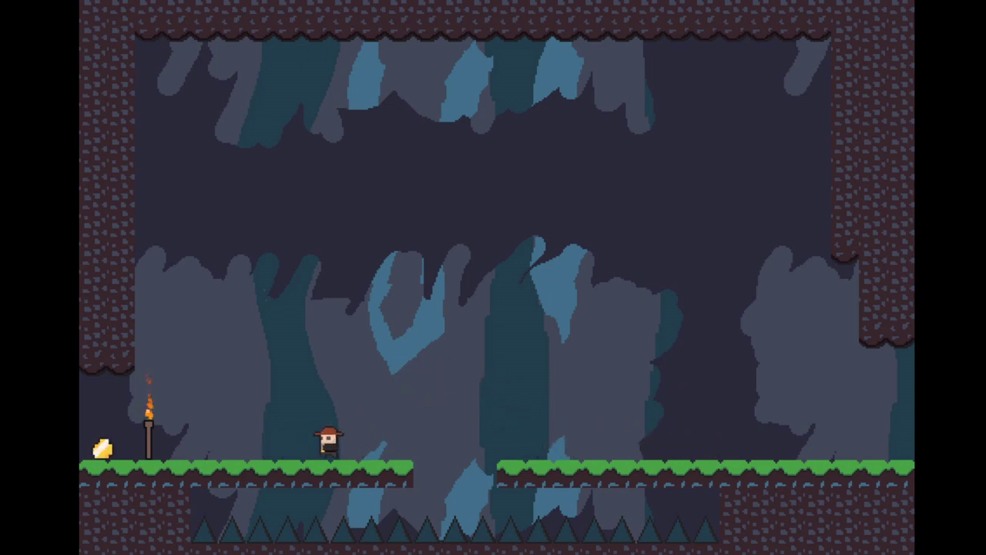
pyautogui.press('x')
pyautogui.press('Right')
pyautogui.press('space')
pyautogui.press('x')
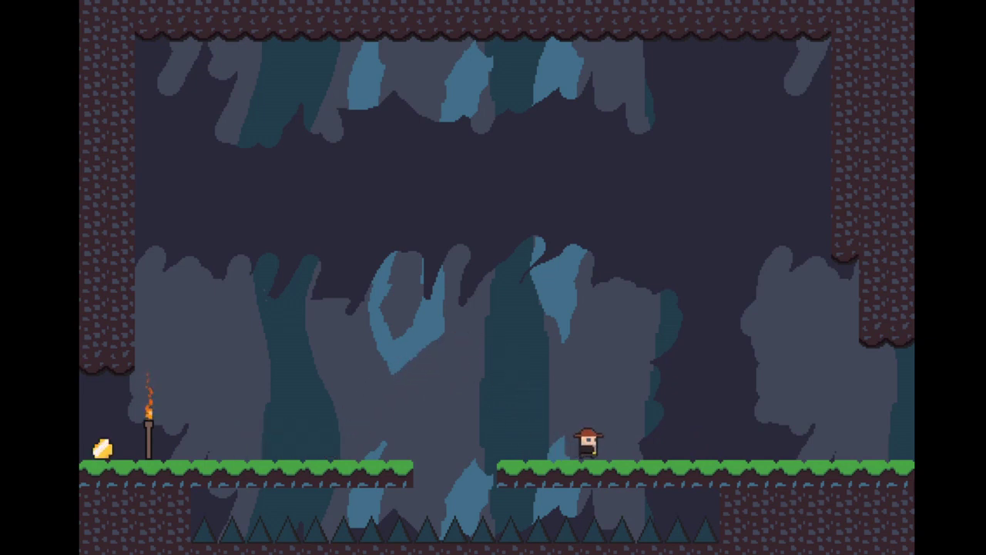
pyautogui.press('F8')
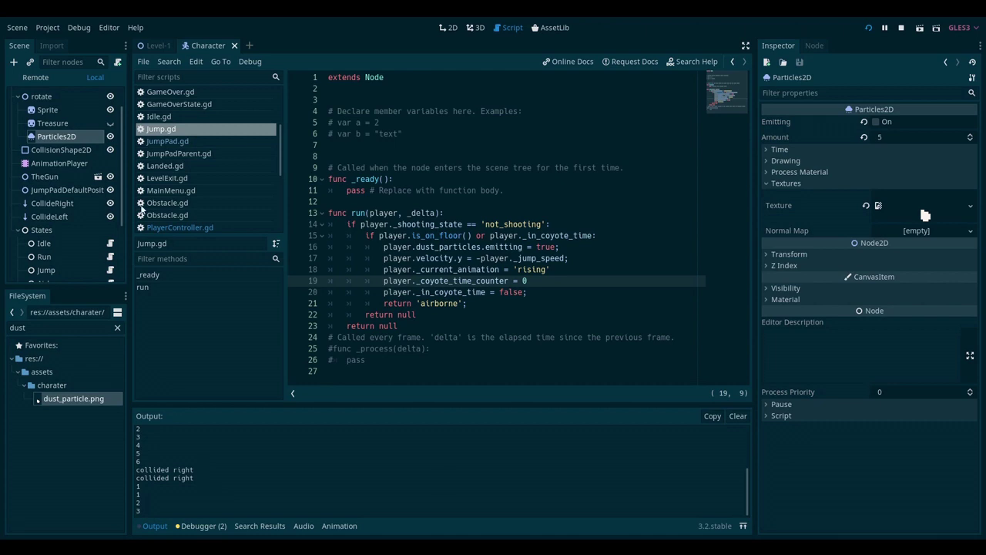
# - Rename the Particles2D node to DustParticles
pyautogui.click(67, 140)
pyautogui.write('d')
pyautogui.press('BackSpace')
pyautogui.write('DustPa')
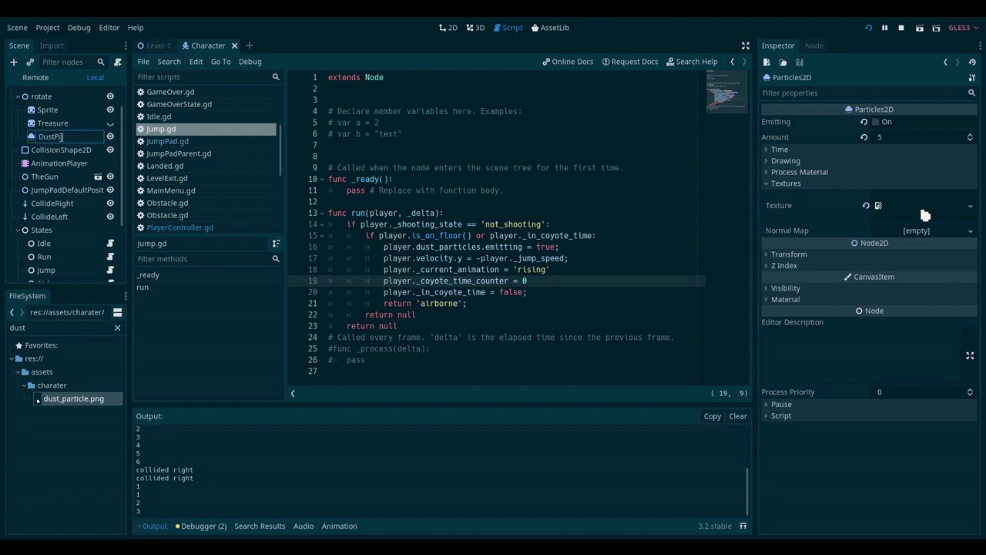
pyautogui.write('rticles')
pyautogui.press('Return')
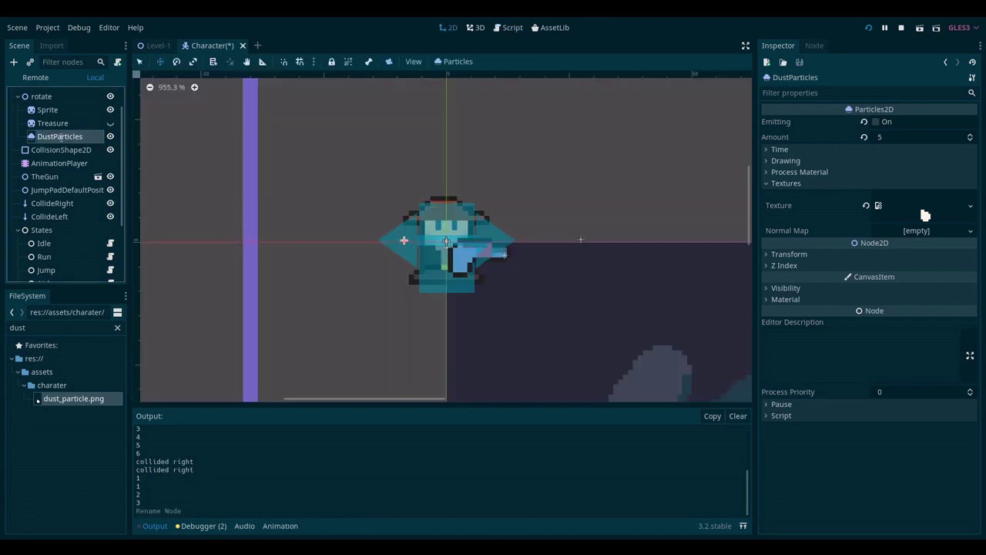
# - Save the DustParticles branch as DustParticles.tscn in scenes/player
pyautogui.rightClick(60, 136)
pyautogui.click(49, 124)
pyautogui.rightClick(50, 136)
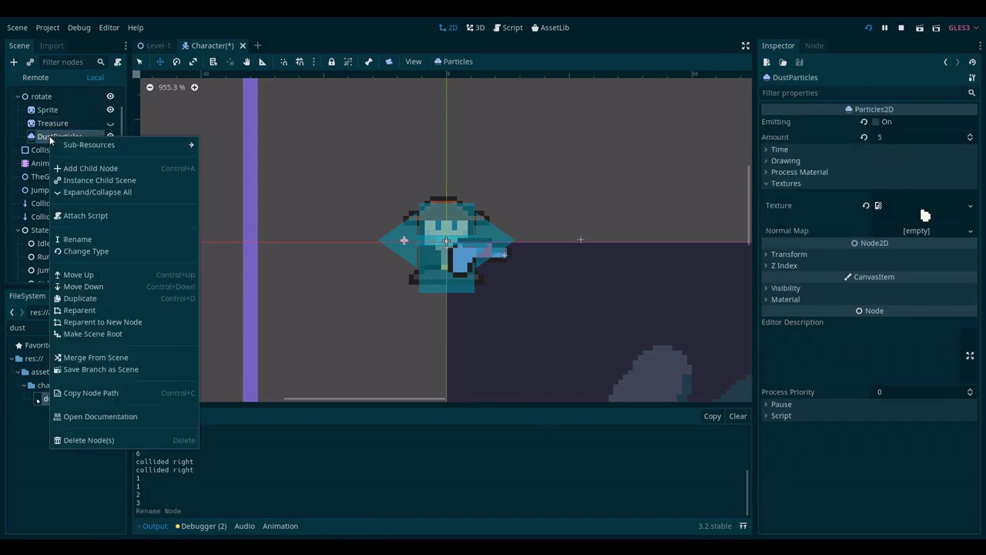
pyautogui.click(110, 372)
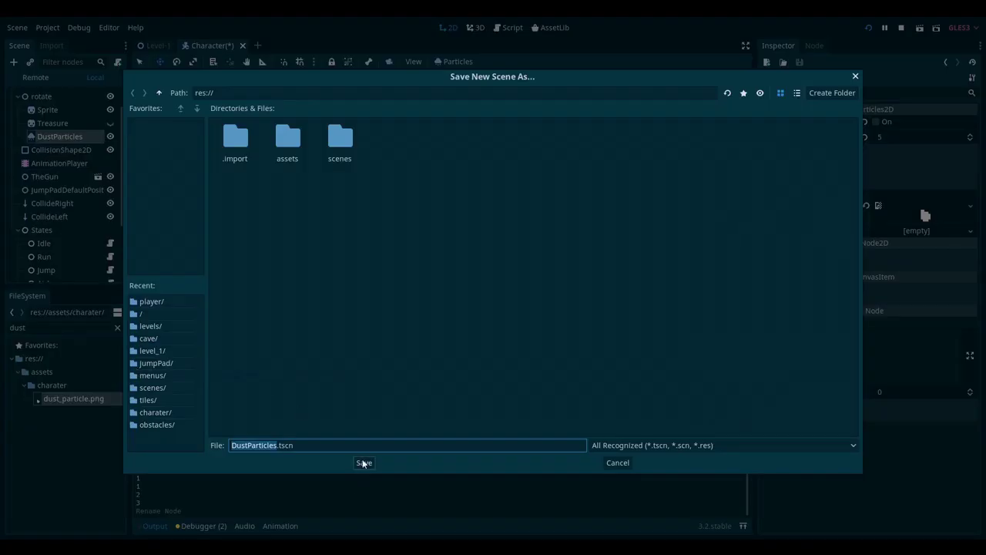
pyautogui.doubleClick(339, 148)
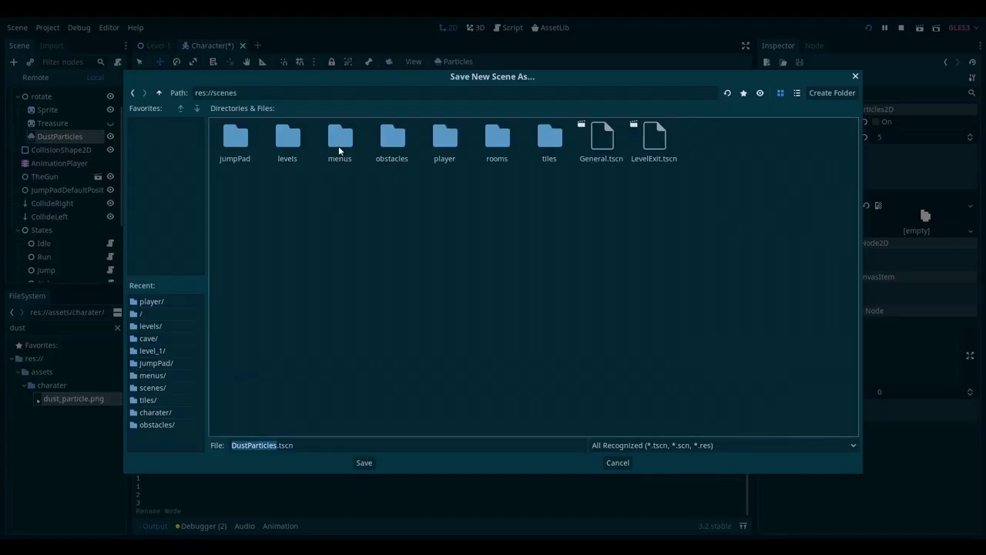
pyautogui.doubleClick(442, 137)
pyautogui.click(365, 464)
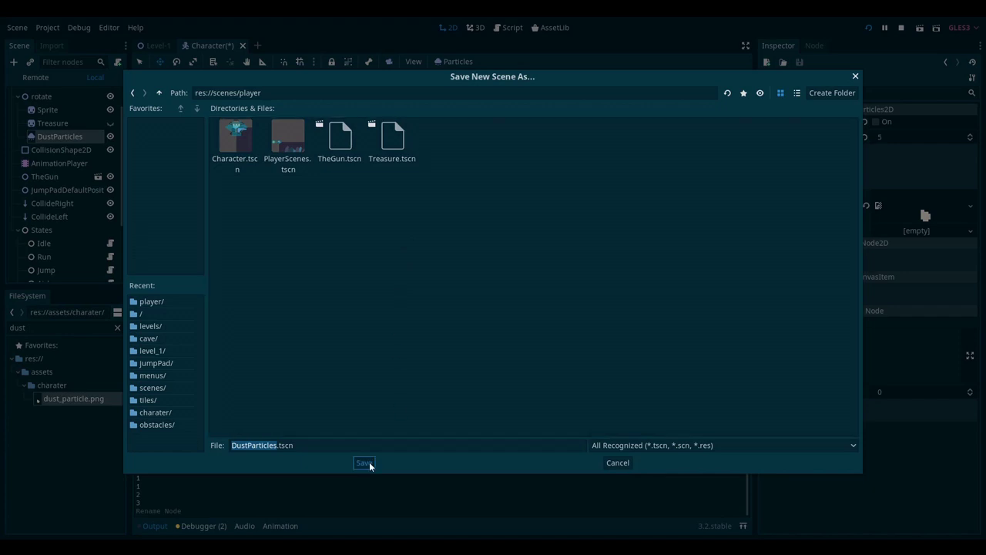
pyautogui.click(365, 463)
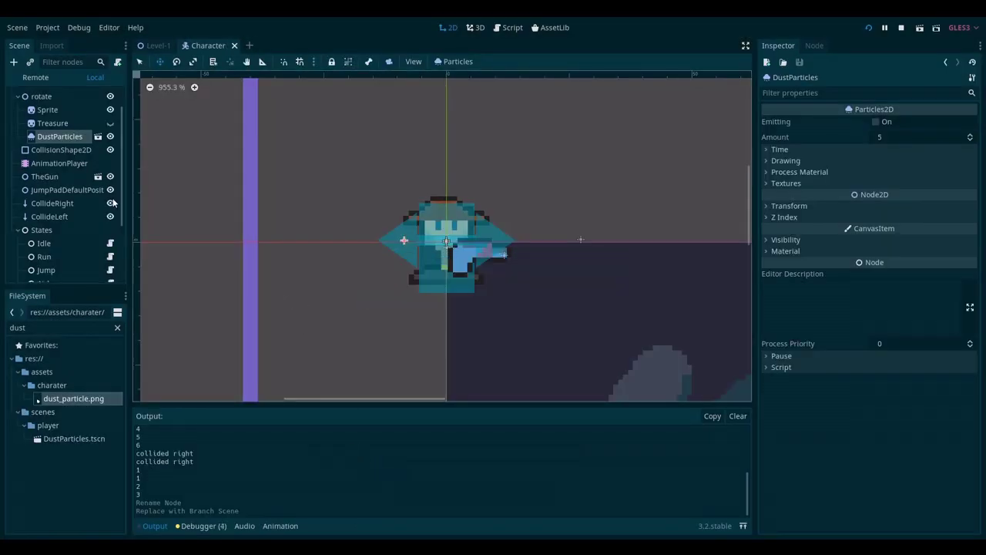
# - Delete the DustParticles instance from the Character scene
pyautogui.click(60, 121)
pyautogui.click(62, 136)
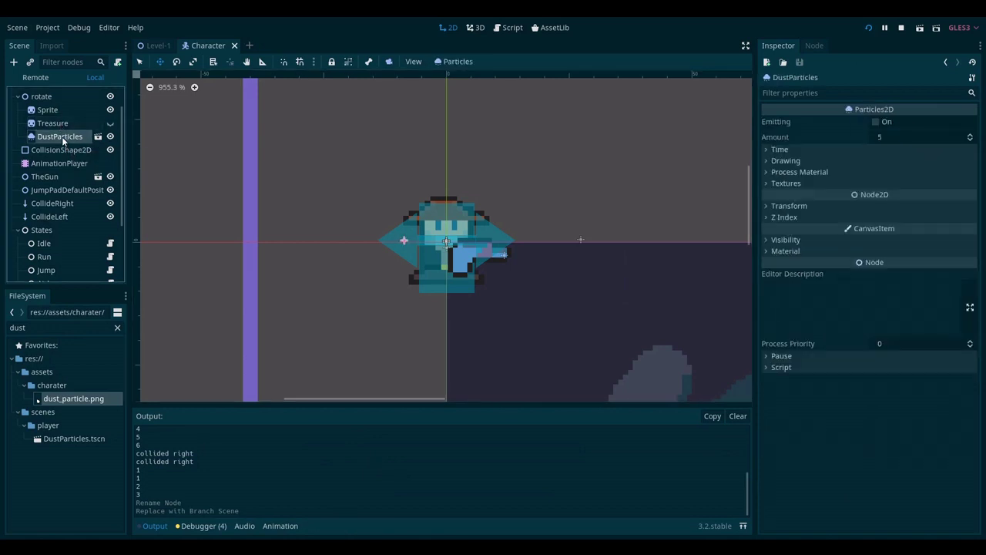
pyautogui.press('Delete')
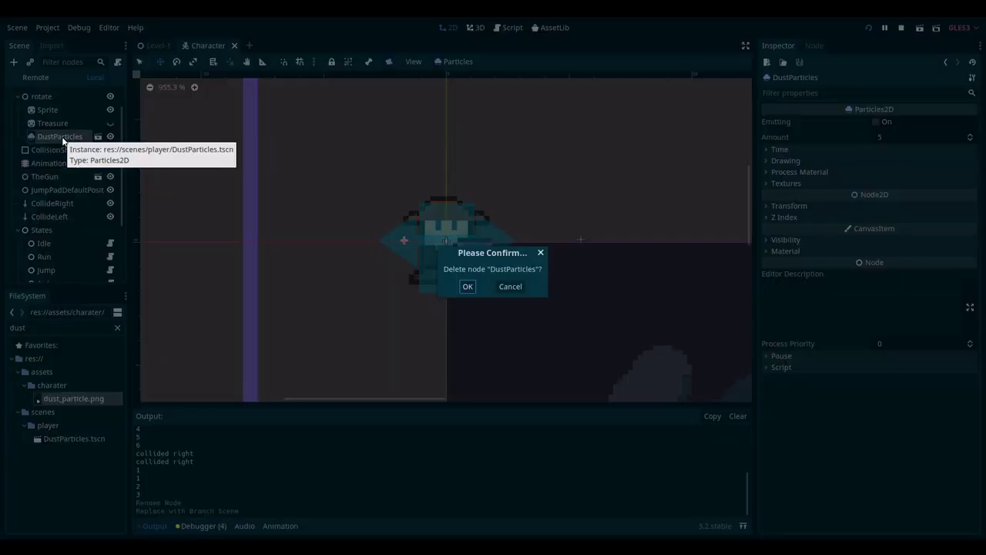
pyautogui.click(465, 286)
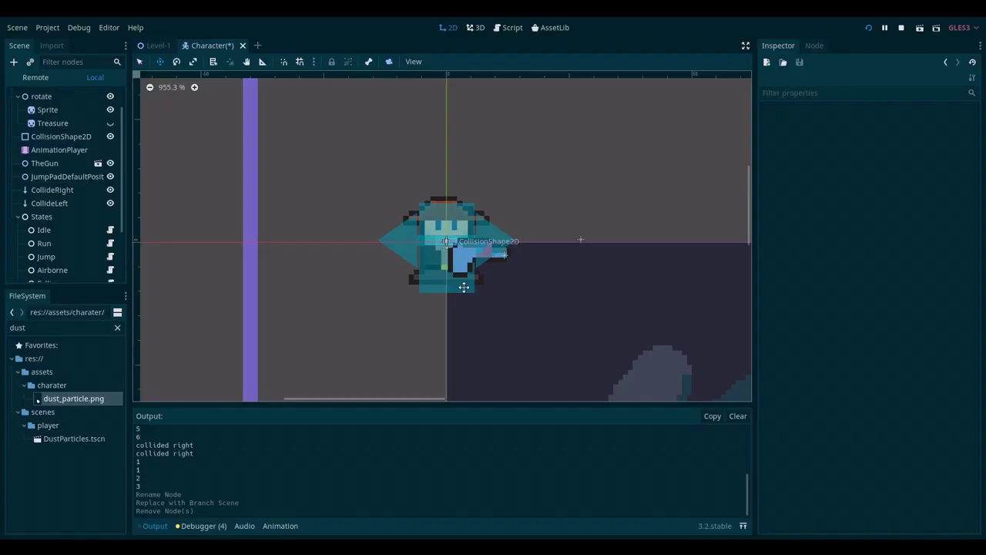
# - Add a Position2D child node under the rotate node
pyautogui.click(57, 94)
pyautogui.hotkey('ctrl', 'a')
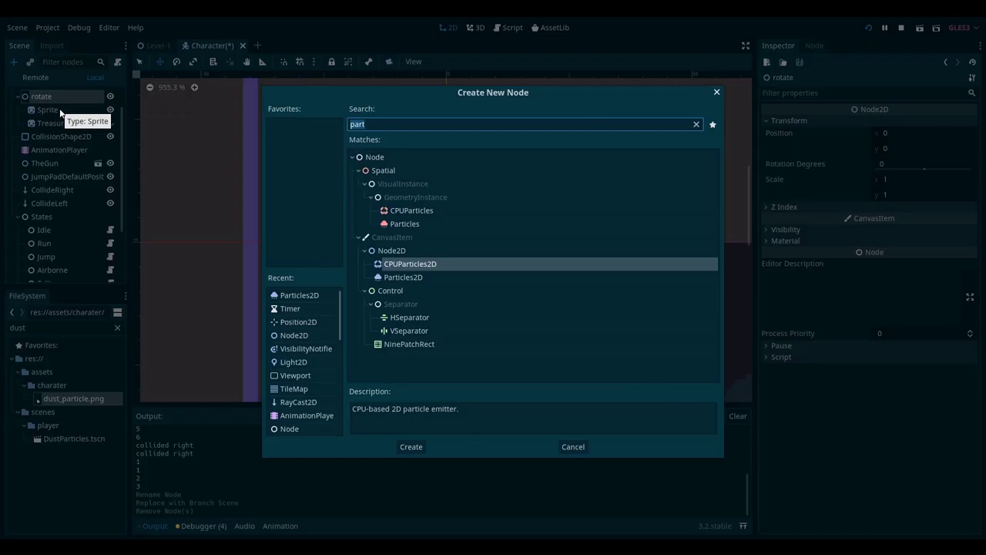
pyautogui.write('posi')
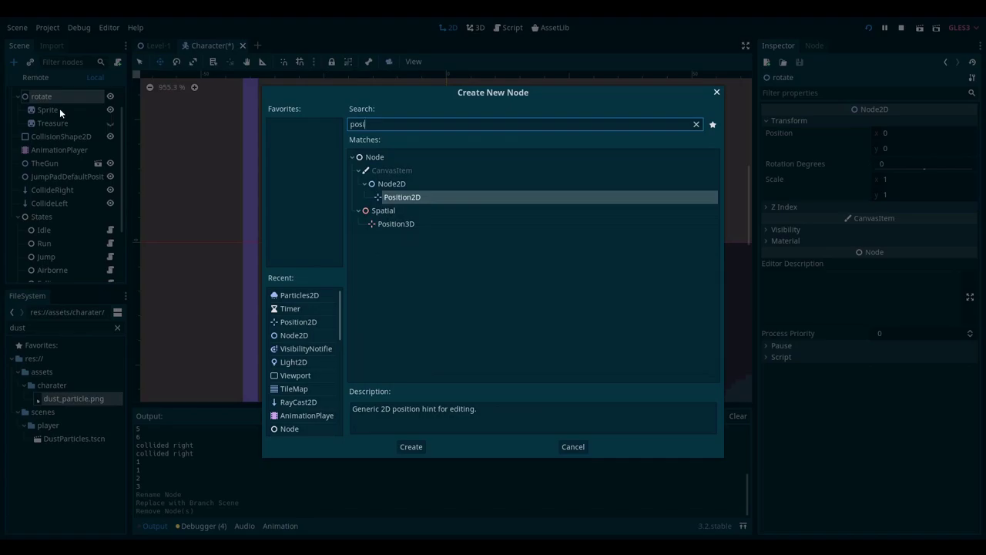
pyautogui.press('Return')
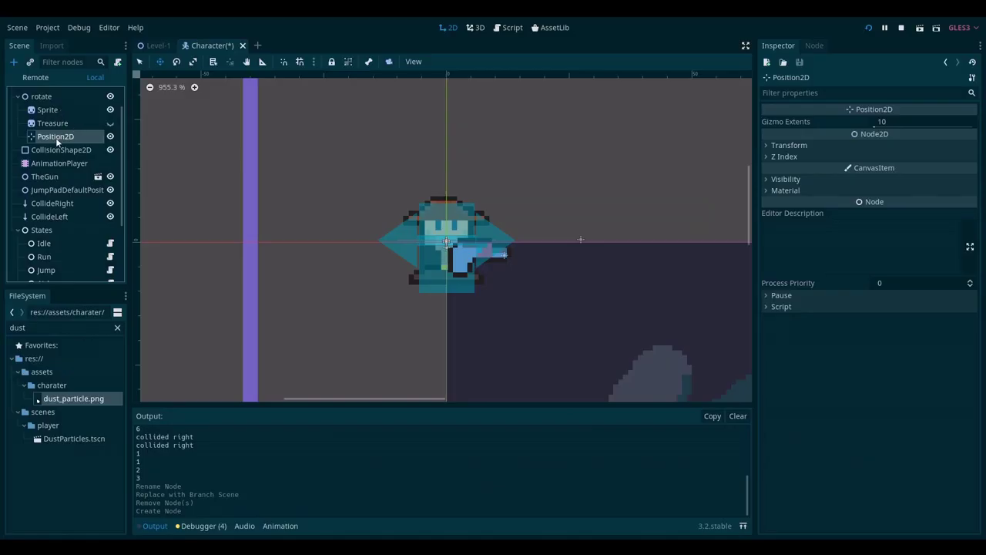
# - Move the Position2D marker to the character's lower left
pyautogui.doubleClick(57, 137)
pyautogui.click(57, 123)
pyautogui.click(57, 136)
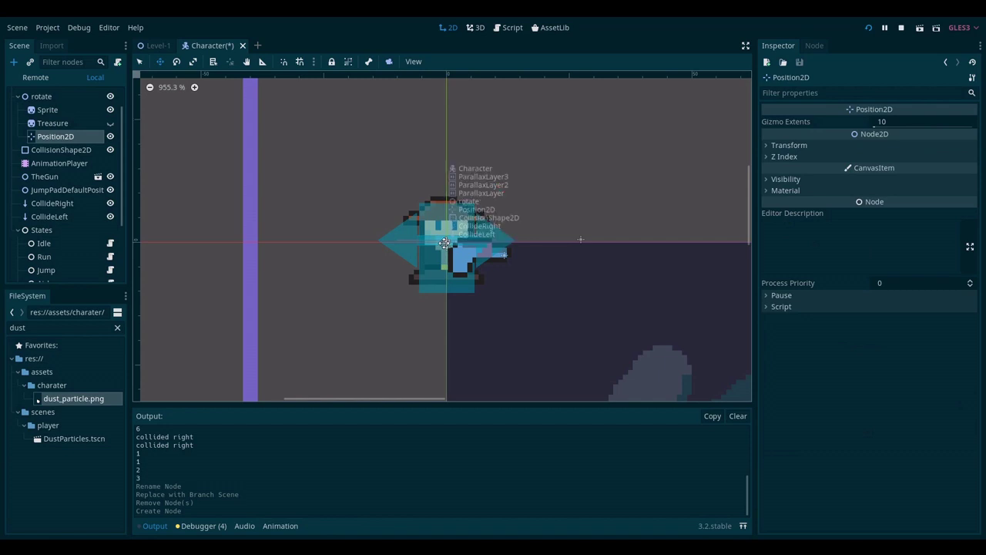
pyautogui.moveTo(445, 243); pyautogui.dragTo(338, 186)
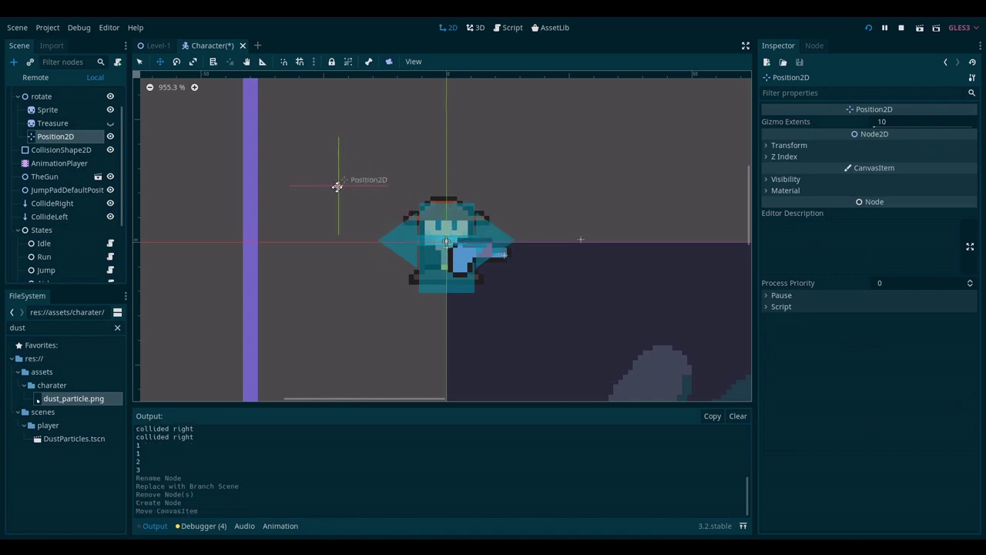
pyautogui.moveTo(337, 187); pyautogui.dragTo(403, 264)
# - Rename the marker to DustParticlesPlaceholder and save the Character scene
pyautogui.click(57, 135)
pyautogui.click(61, 137)
pyautogui.write('DustParticles')
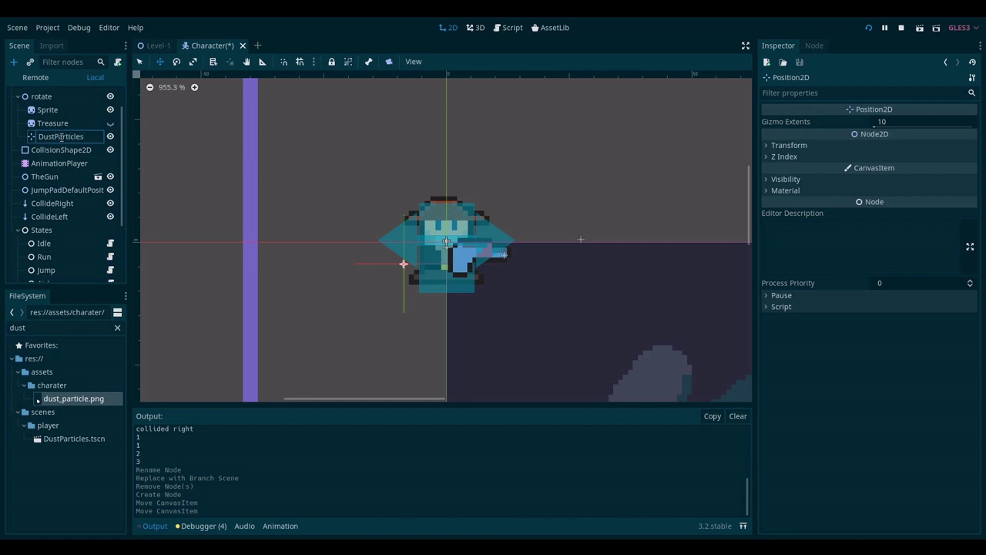
pyautogui.write('Placeholder')
pyautogui.press('Return')
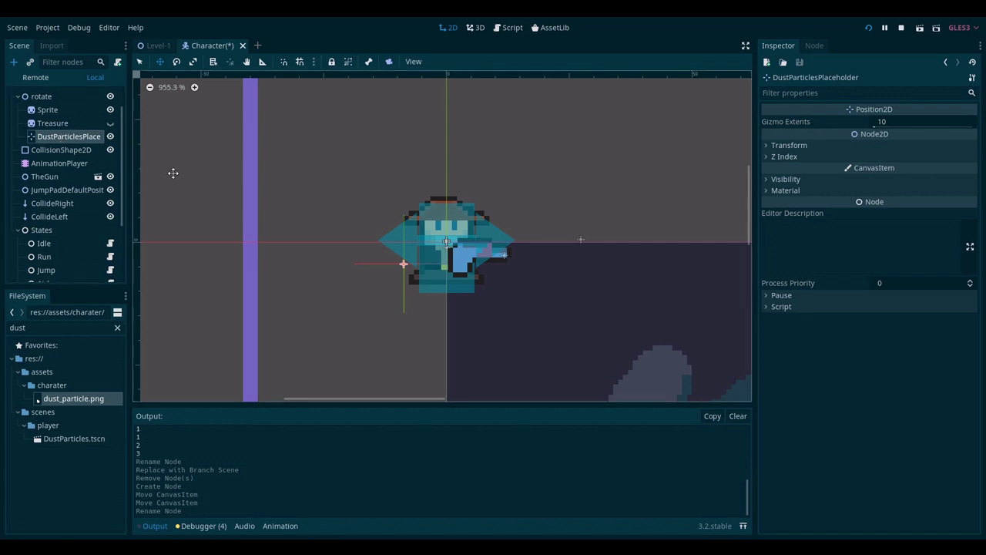
pyautogui.hotkey('ctrl', 's')
# - In PlayerController.gd, make line 28 dust_particles_placeholder pointing to rotate/DustParticlesPlaceholder, and save
pyautogui.click(510, 28)
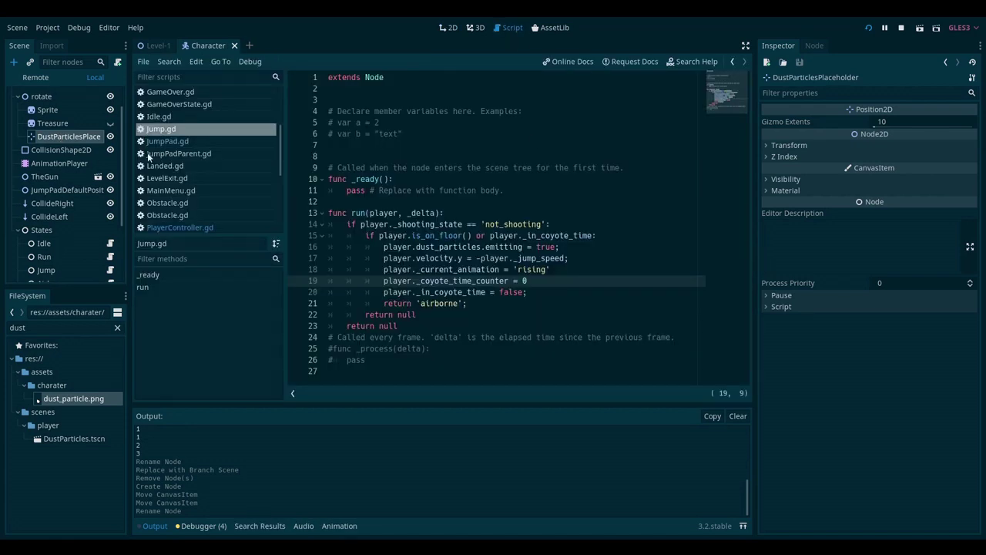
pyautogui.click(189, 227)
pyautogui.scroll(3, 621, 289)
pyautogui.scroll(-3, 621, 289)
pyautogui.click(601, 281)
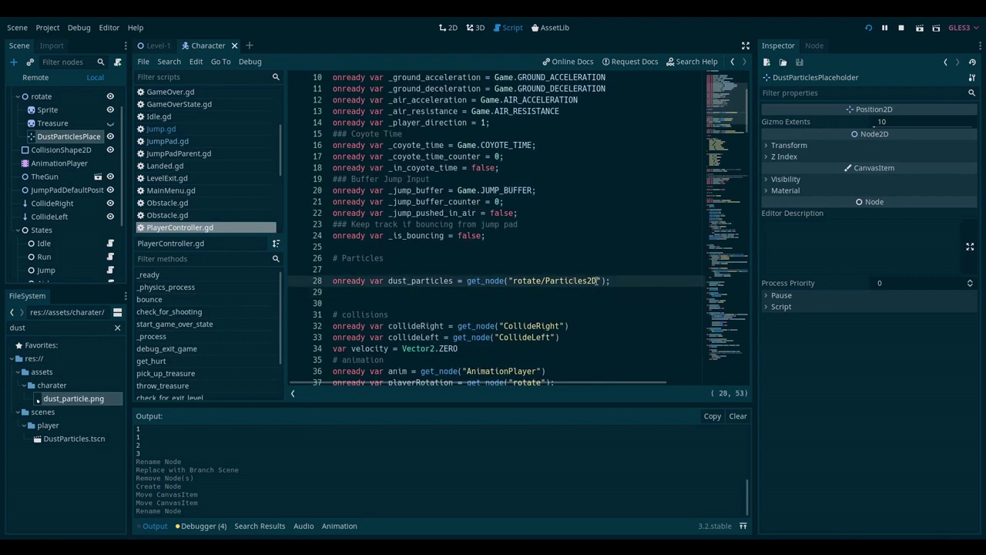
pyautogui.moveTo(600, 280); pyautogui.dragTo(521, 280)
pyautogui.keyDown('shift'); pyautogui.click(513, 280); pyautogui.keyUp('shift')
pyautogui.press('BackSpace')
pyautogui.press('BackSpace')
pyautogui.press('BackSpace')
pyautogui.moveTo(49, 136); pyautogui.dragTo(507, 281)
pyautogui.click(427, 280)
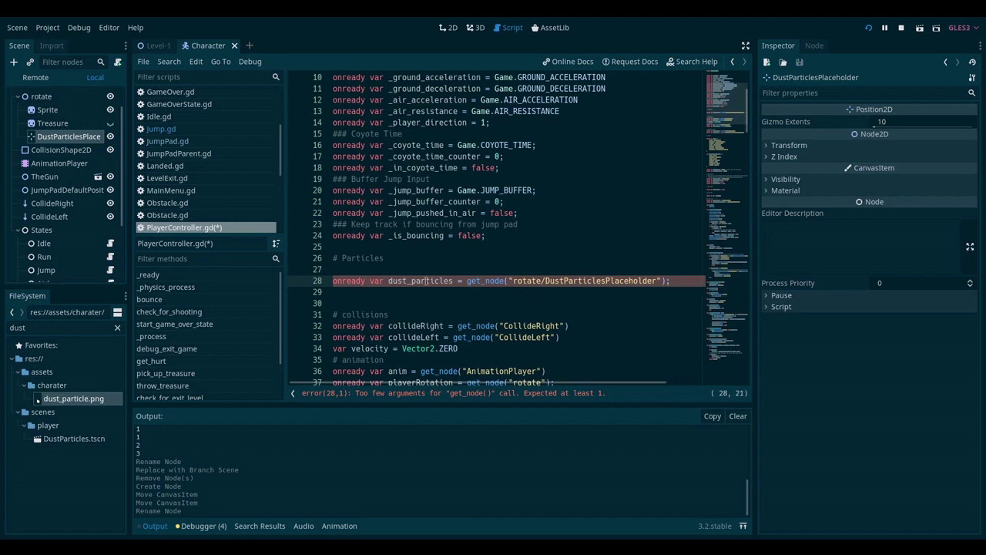
pyautogui.hotkey('ctrl', 'BackSpace')
pyautogui.write('dust_pa')
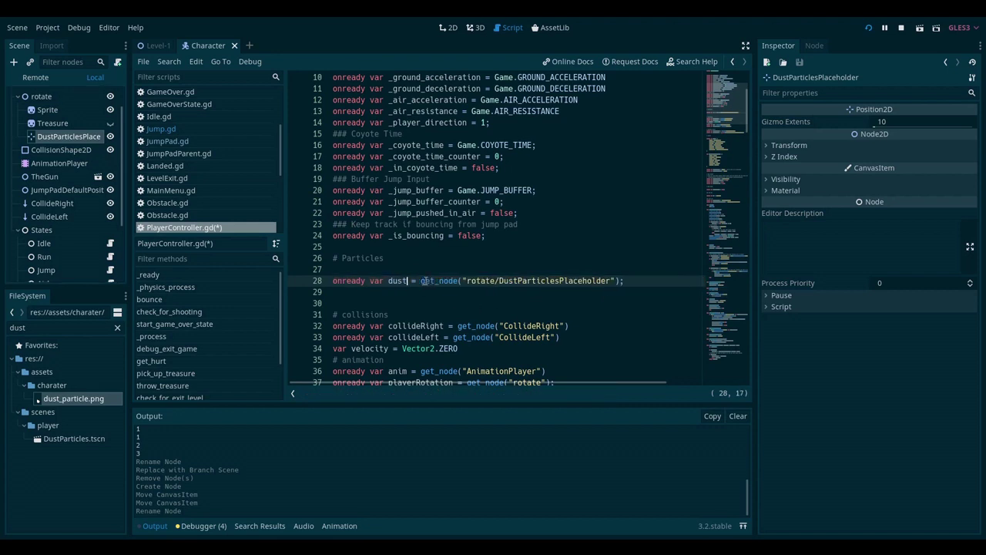
pyautogui.write('rticles_pla')
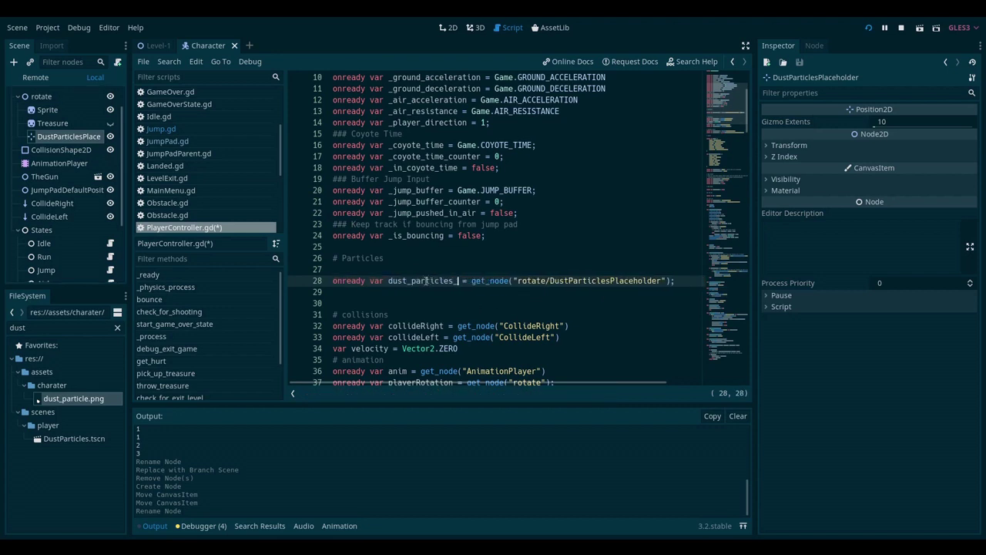
pyautogui.write('ceholder')
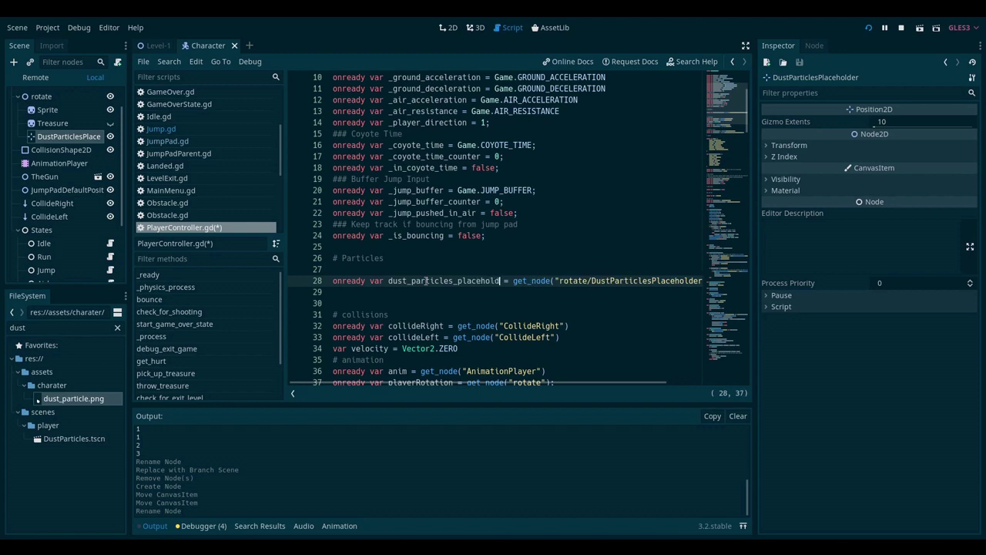
pyautogui.hotkey('ctrl', 's')
# - Add onready var dust_particles_scene = preload of res://scenes/player/DustParticles.tscn, and save
pyautogui.press('Down')
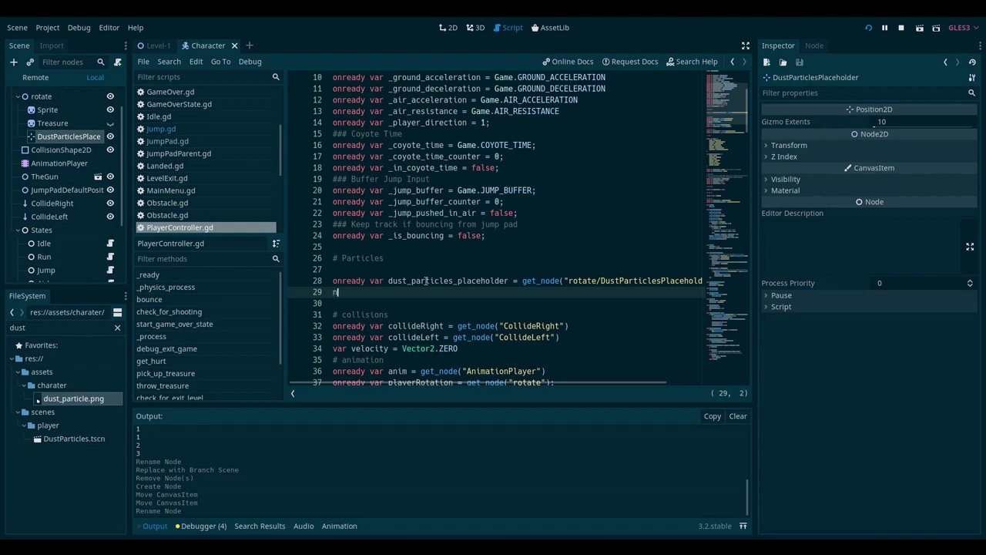
pyautogui.write('onready var dust_particles_scene =')
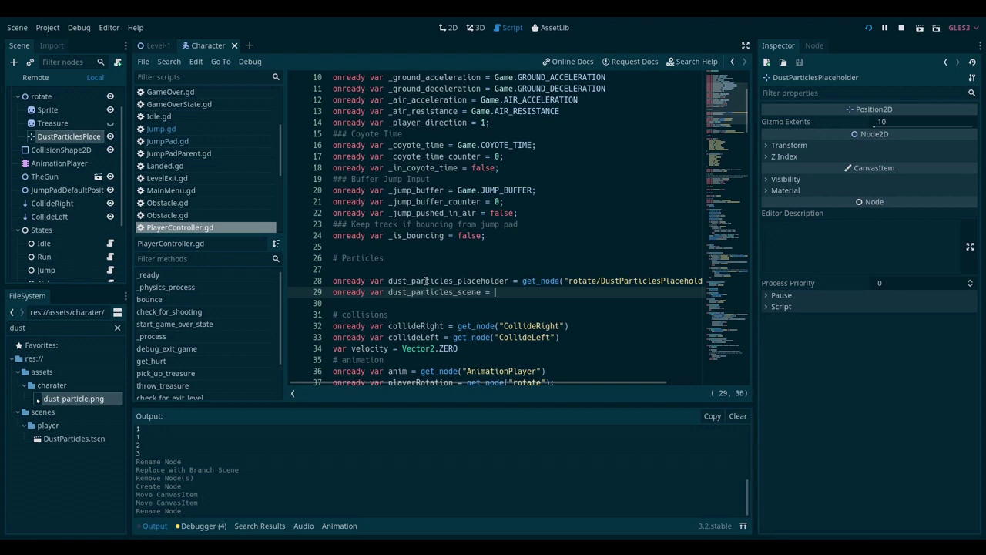
pyautogui.scroll(-2, 586, 217)
pyautogui.click(497, 360)
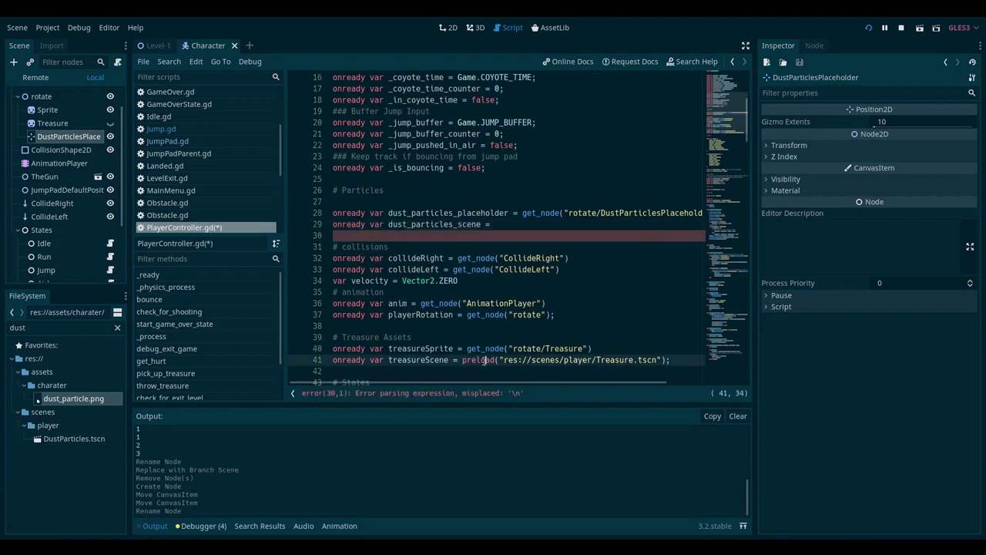
pyautogui.click(519, 225)
pyautogui.write('preload')
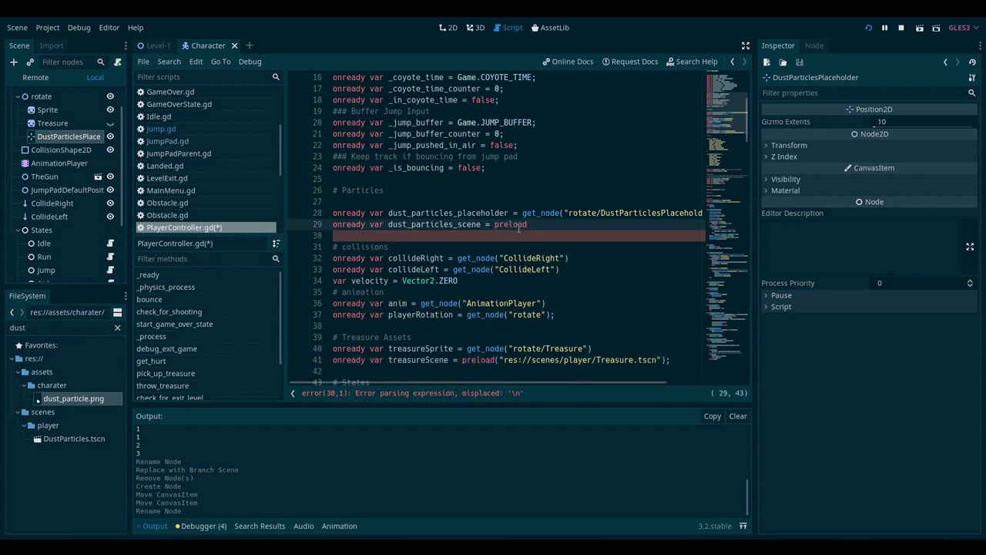
pyautogui.write('()')
pyautogui.press('BackSpace')
pyautogui.moveTo(82, 439); pyautogui.dragTo(533, 225)
pyautogui.hotkey('ctrl', 's')
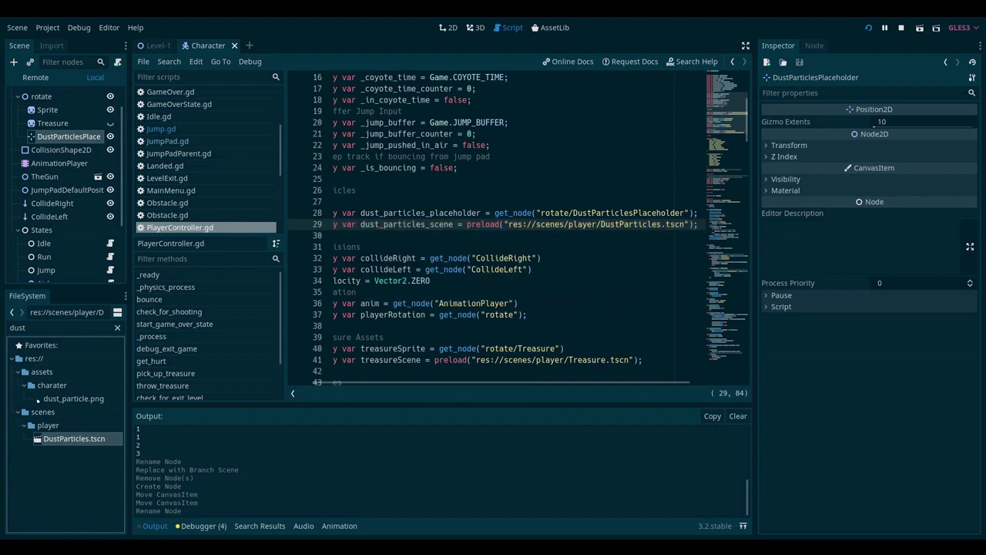
pyautogui.click(583, 213)
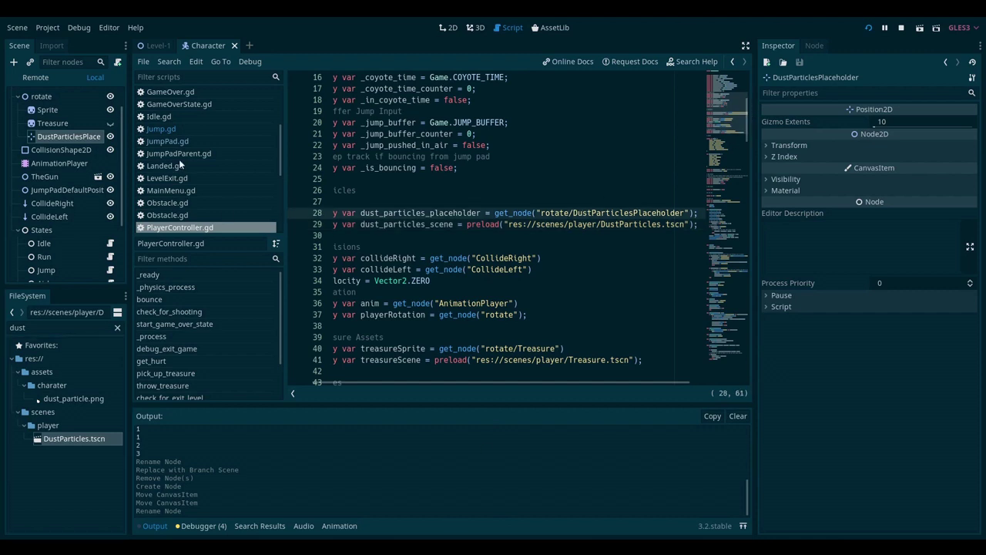
pyautogui.scroll(1, 175, 187)
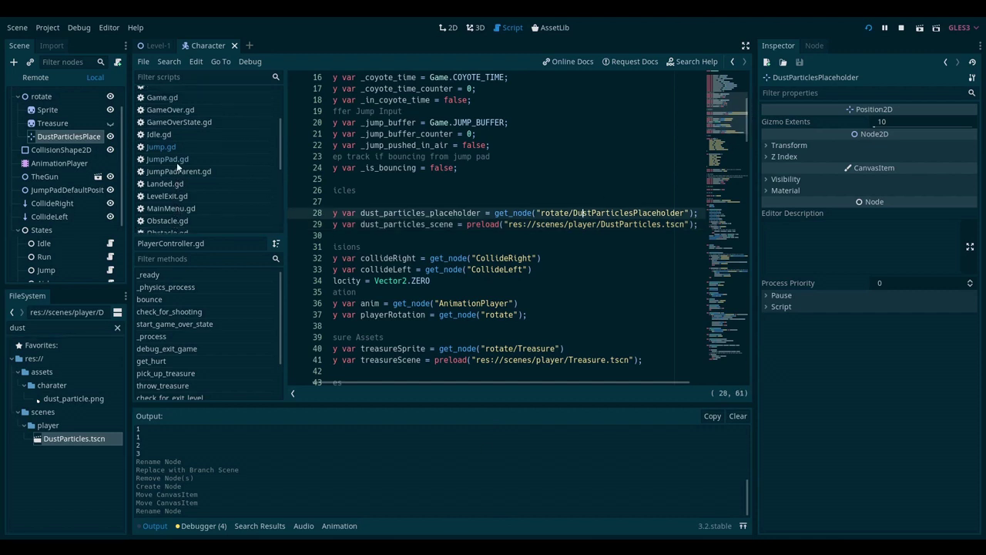
# - Open Game.gd and review instantiate()'s preloadedScene, parent_node, instance() call and returned instance
pyautogui.click(167, 102)
pyautogui.scroll(-2, 440, 241)
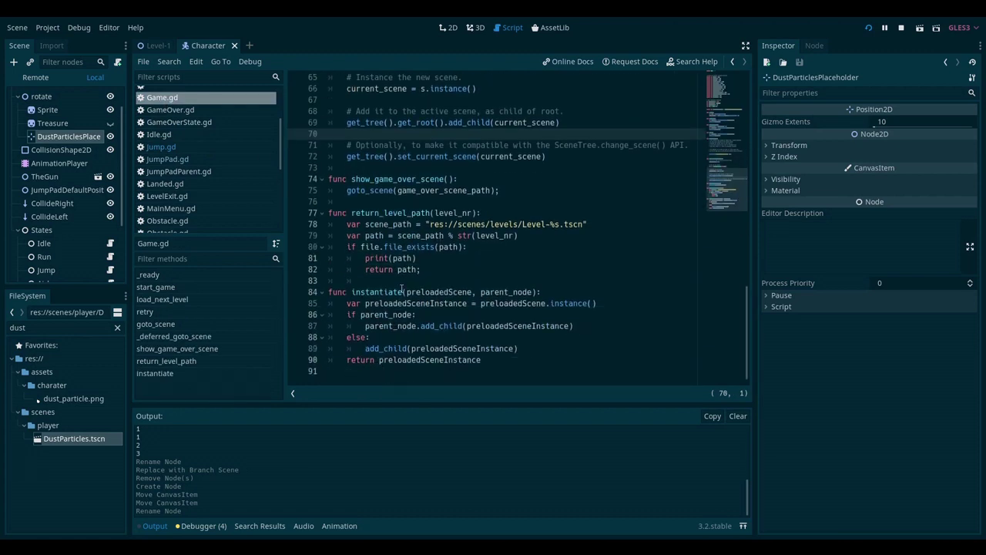
pyautogui.click(460, 292)
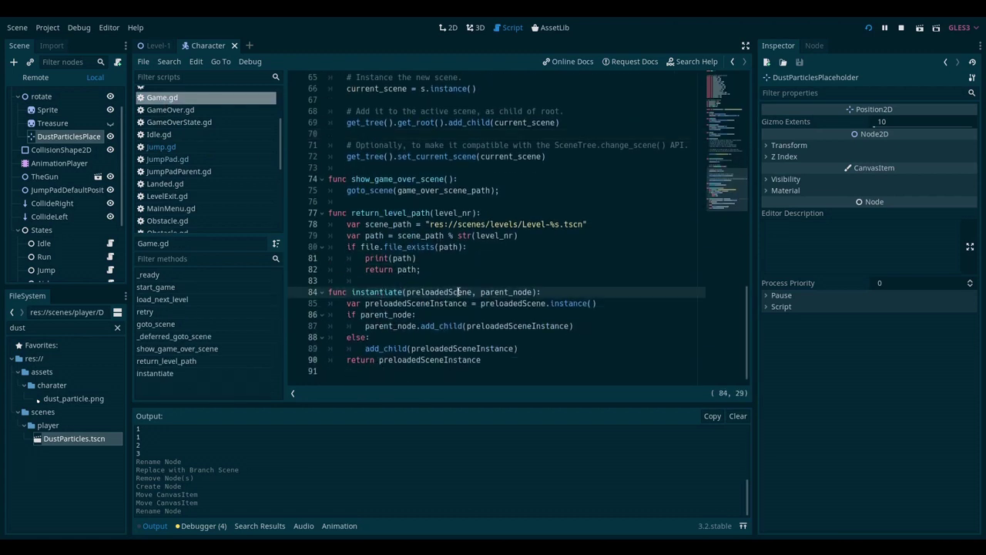
pyautogui.click(514, 293)
pyautogui.click(582, 304)
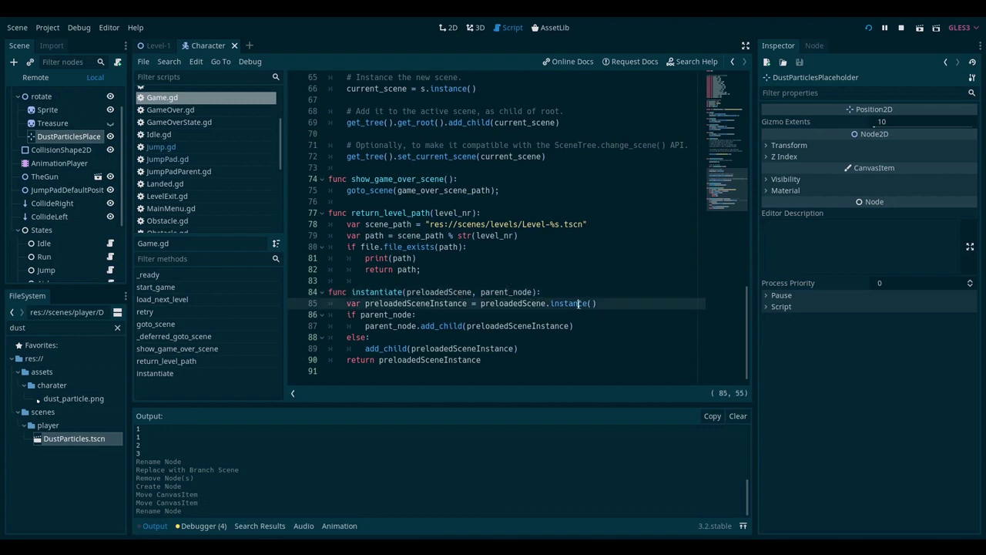
pyautogui.click(519, 304)
pyautogui.click(410, 362)
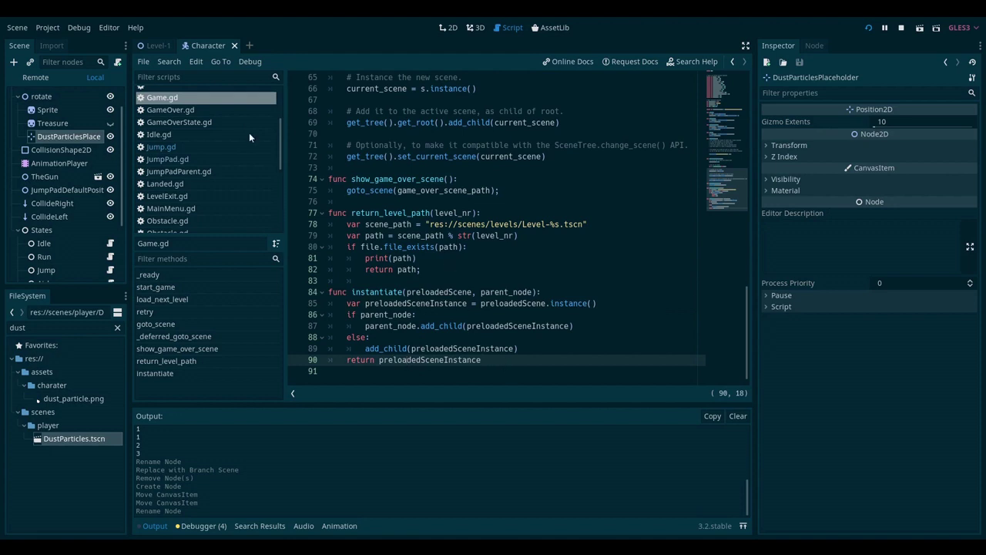
pyautogui.scroll(5, 225, 155)
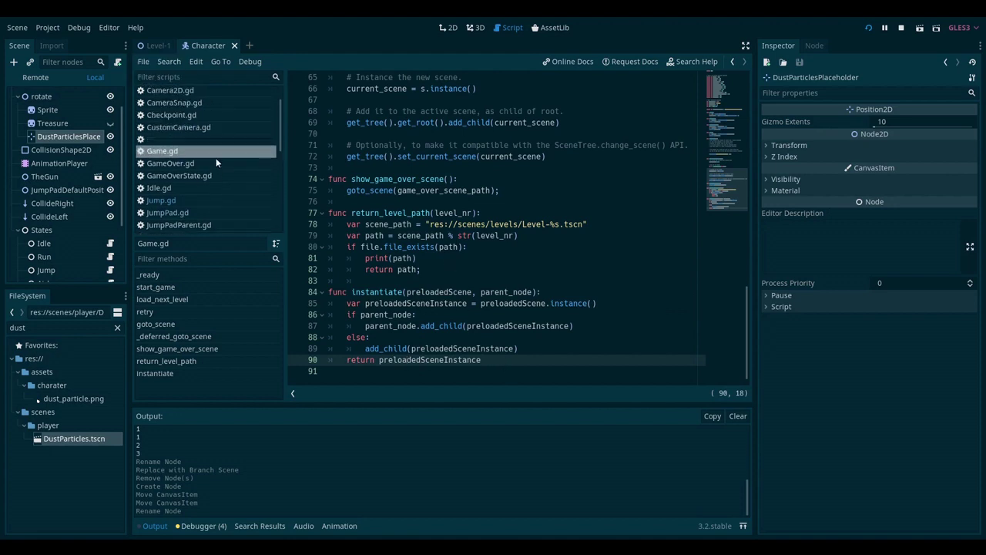
pyautogui.scroll(-4, 217, 172)
pyautogui.scroll(-3, 223, 177)
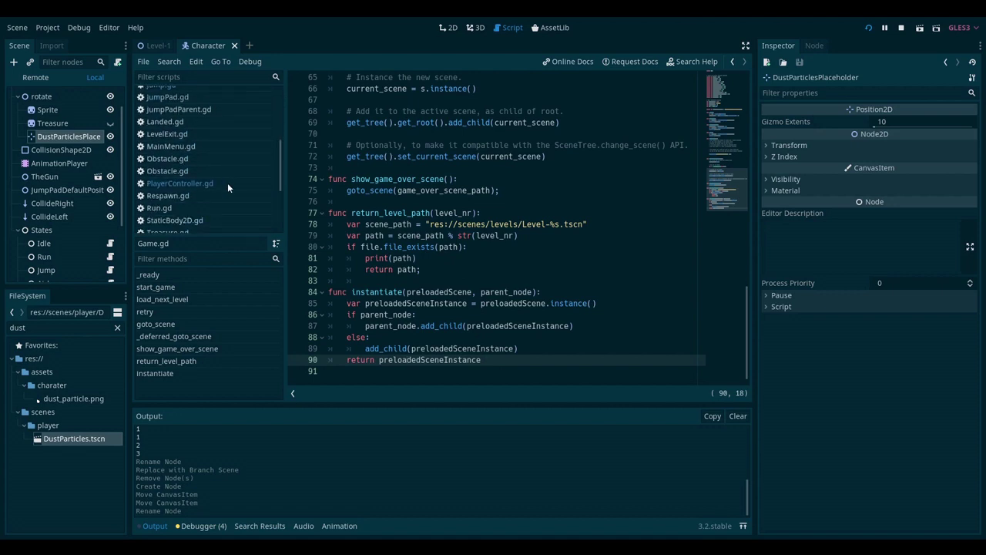
# - Add a new create_dust_particles() function at the end of PlayerController.gd
pyautogui.click(227, 183)
pyautogui.scroll(-5, 537, 281)
pyautogui.scroll(-6, 537, 280)
pyautogui.scroll(1, 563, 285)
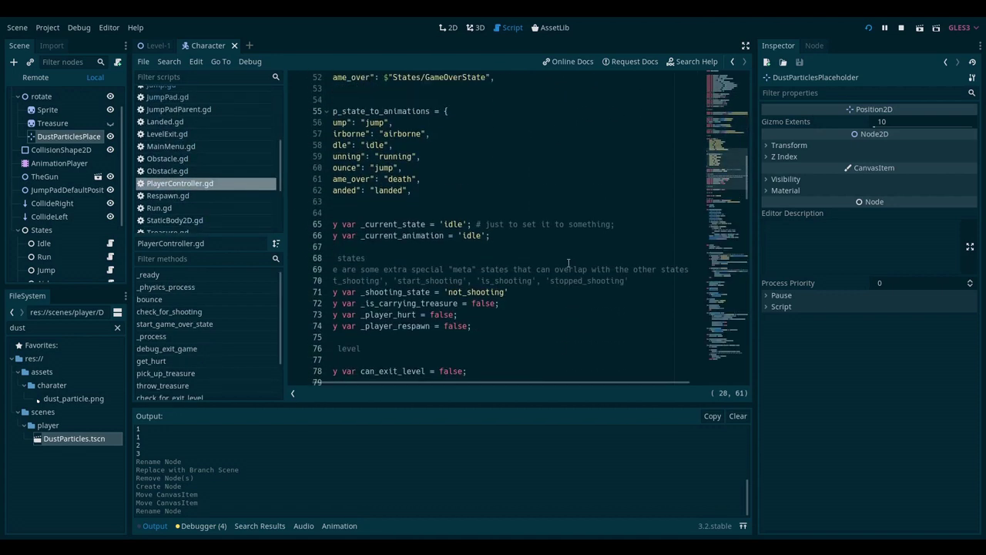
pyautogui.scroll(-6, 574, 292)
pyautogui.scroll(-20, 575, 292)
pyautogui.hscroll(-2, 539, 316)
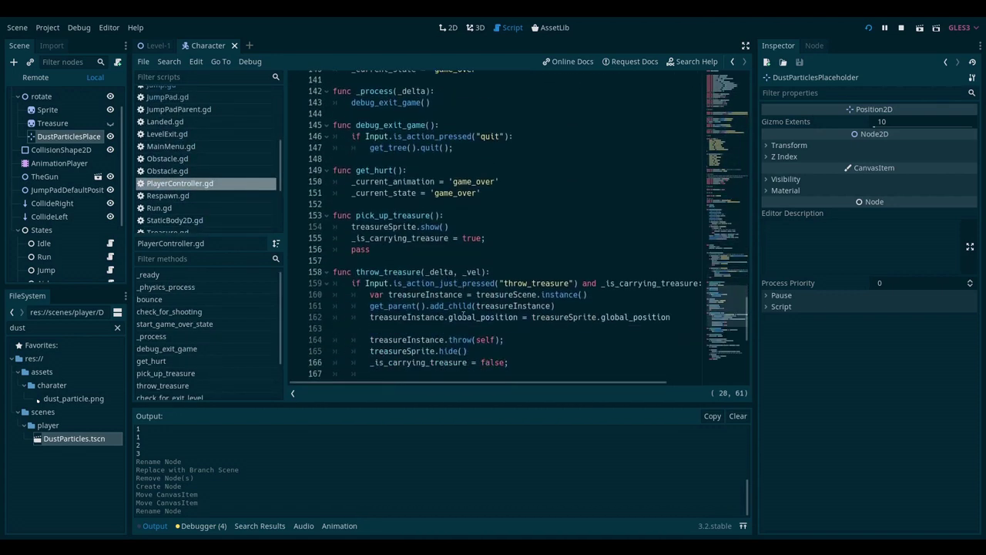
pyautogui.click(452, 360)
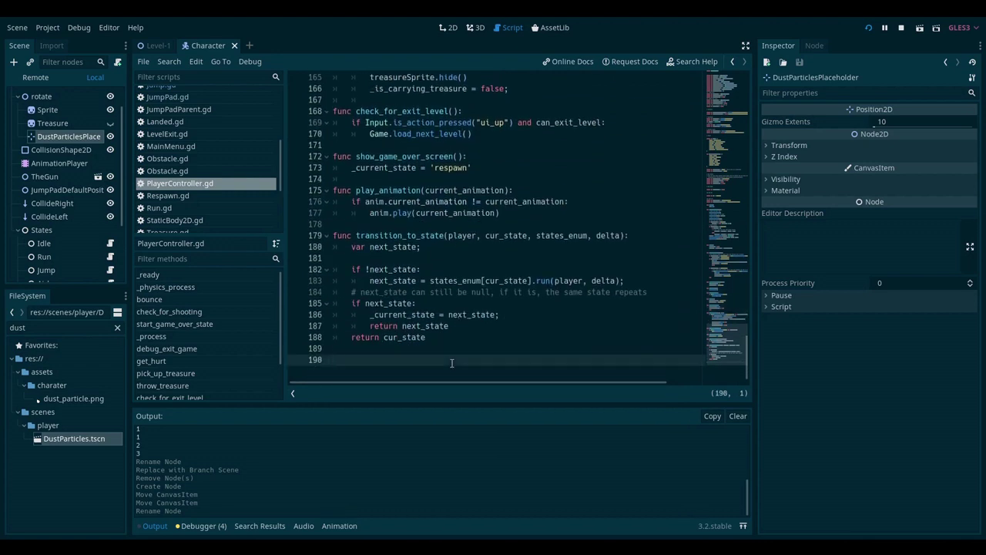
pyautogui.write('func create_duis')
pyautogui.press('BackSpace')
pyautogui.press('BackSpace')
pyautogui.write('sa')
pyautogui.write('_particles')
pyautogui.write('():')
pyautogui.press('Return')
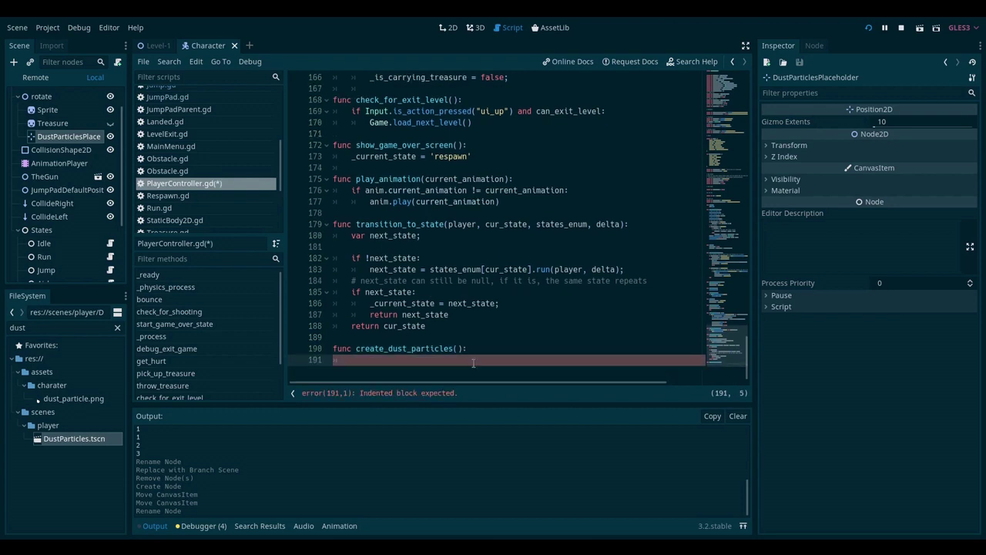
# - Set its body to var dust_partlcles_instance = Game.instantiate(dust_particles_scene, self), and save
pyautogui.write('var ')
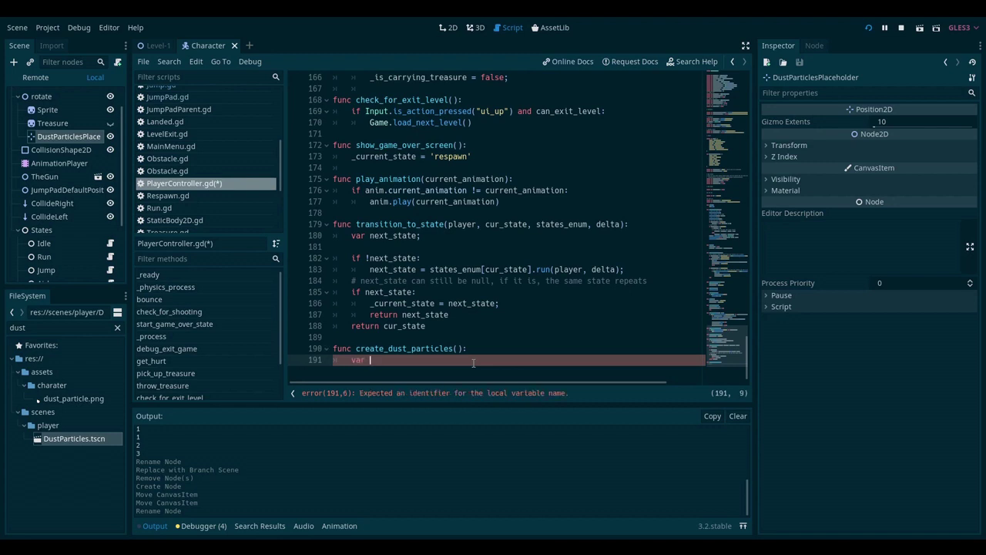
pyautogui.write('dust_partl')
pyautogui.write('cles_instance ')
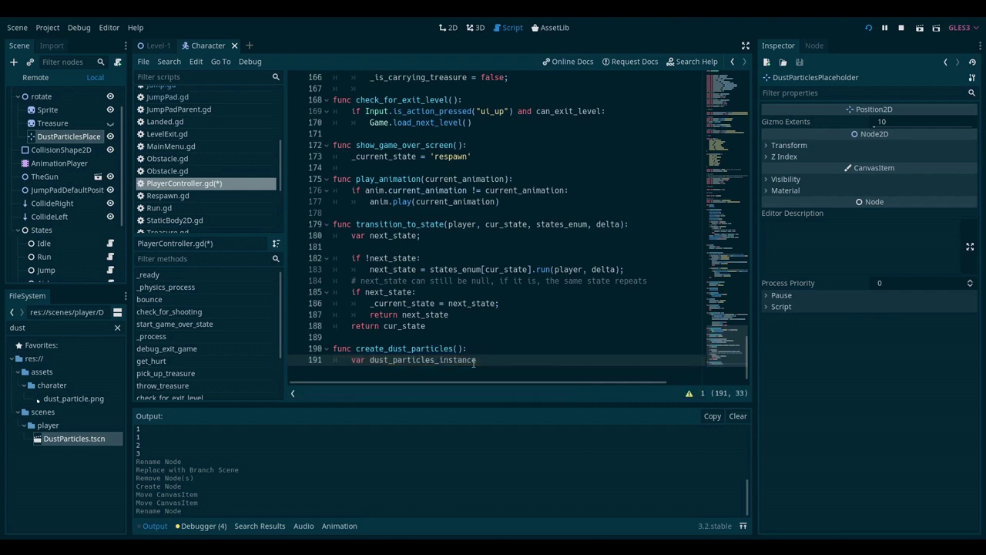
pyautogui.write('= Game.instanti')
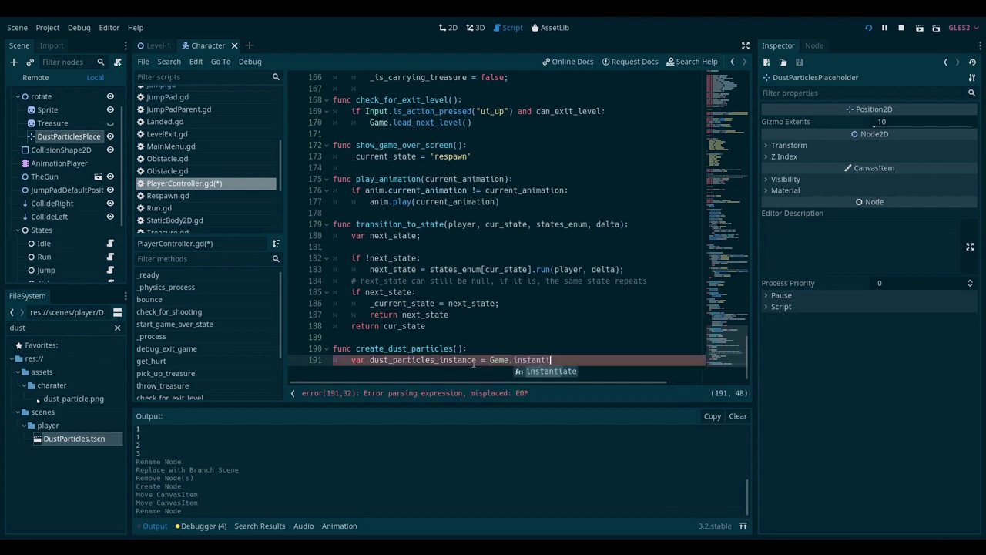
pyautogui.press('Return')
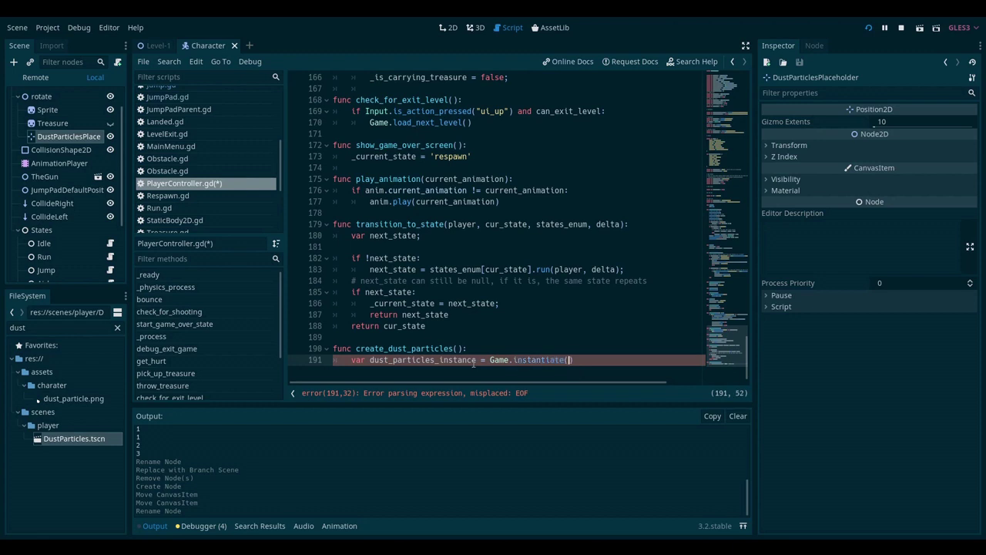
pyautogui.write('dust')
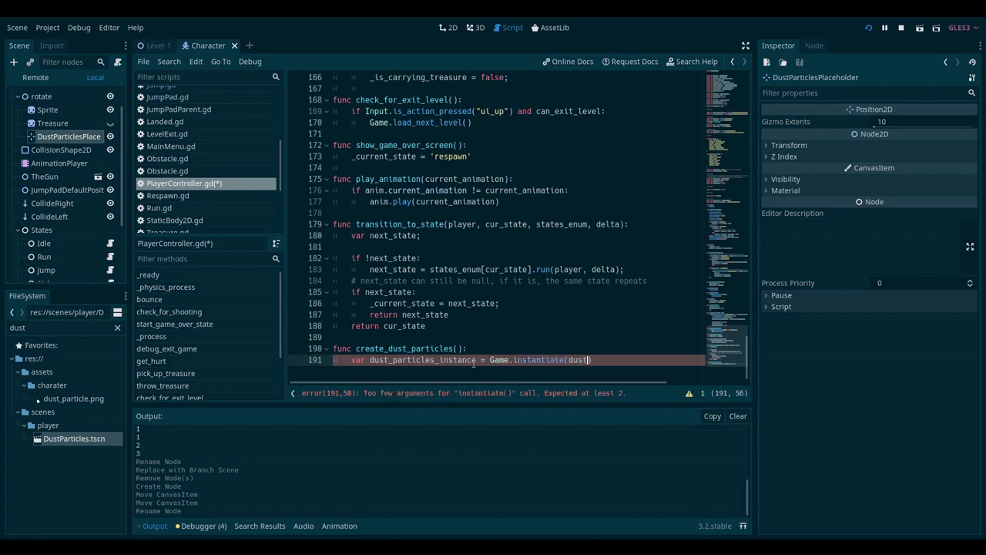
pyautogui.press('Down')
pyautogui.press('Return')
pyautogui.write(', self);')
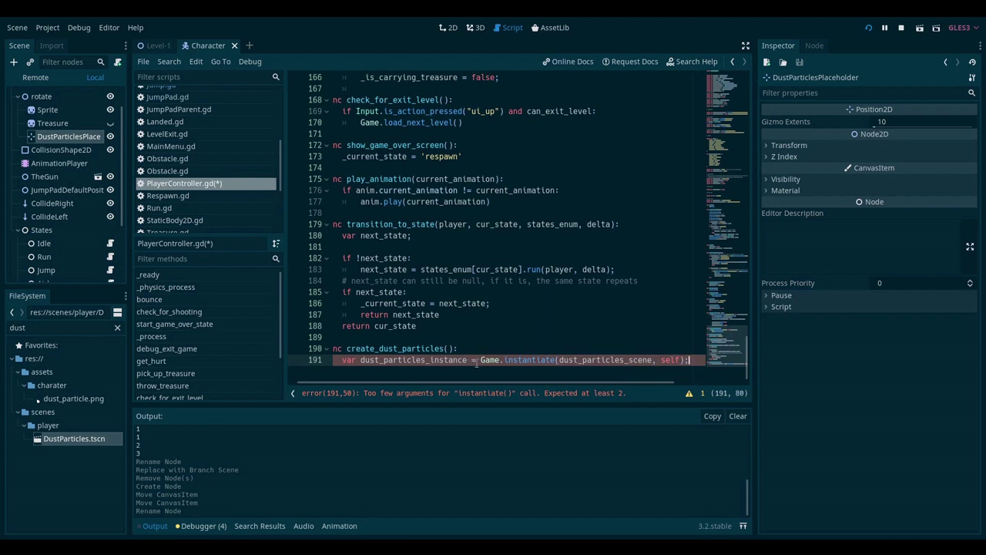
pyautogui.click(545, 359)
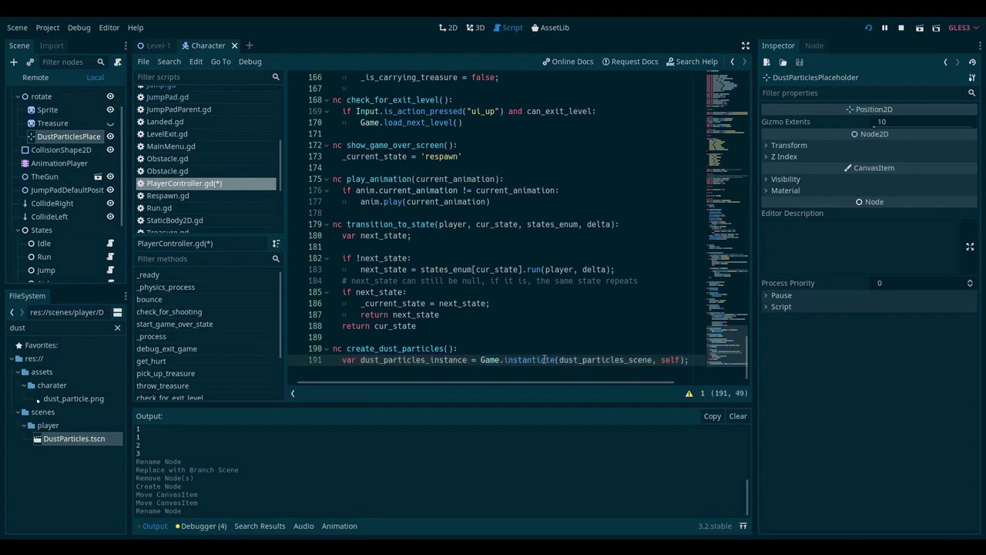
pyautogui.click(501, 359)
pyautogui.hotkey('ctrl', 's')
# - Add line 192: dust_particles_instance.global_position = dust_particles_placeholder.global_position;
pyautogui.click(692, 359)
pyautogui.press('Return')
pyautogui.click(509, 348)
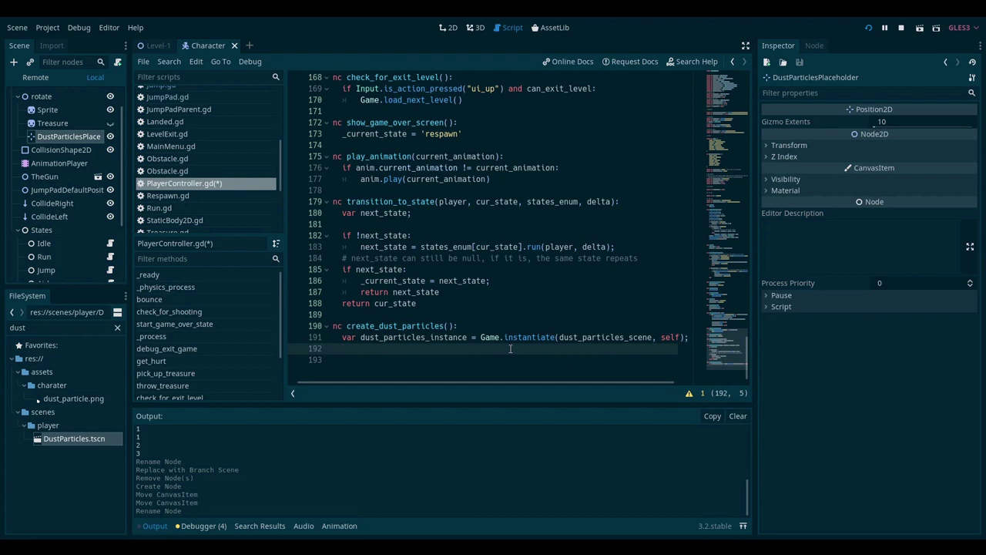
pyautogui.write('g')
pyautogui.press('BackSpace')
pyautogui.click(407, 336)
pyautogui.doubleClick(406, 337)
pyautogui.hotkey('ctrl', 'c')
pyautogui.click(388, 350)
pyautogui.hotkey('ctrl', 'v')
pyautogui.write('.global_')
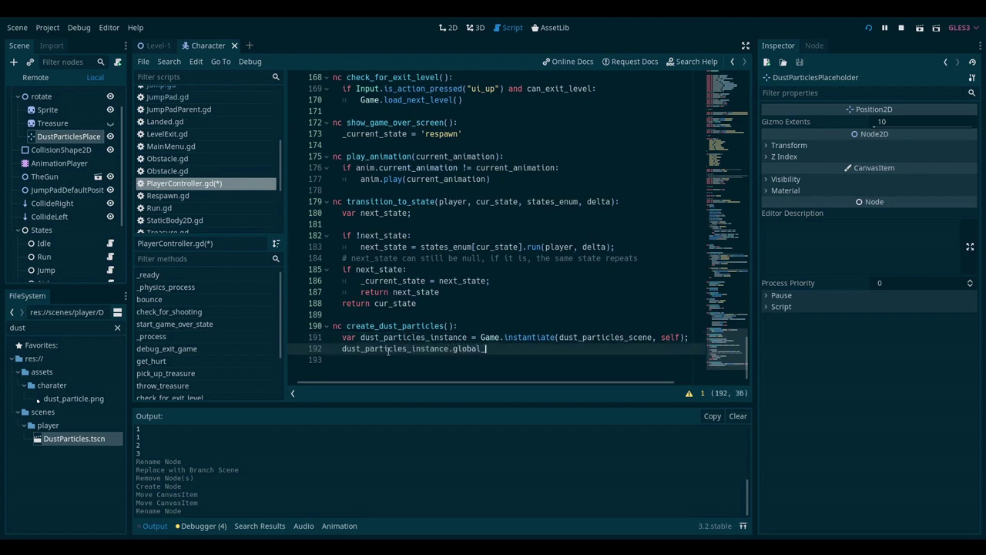
pyautogui.write('position')
pyautogui.write('= dust')
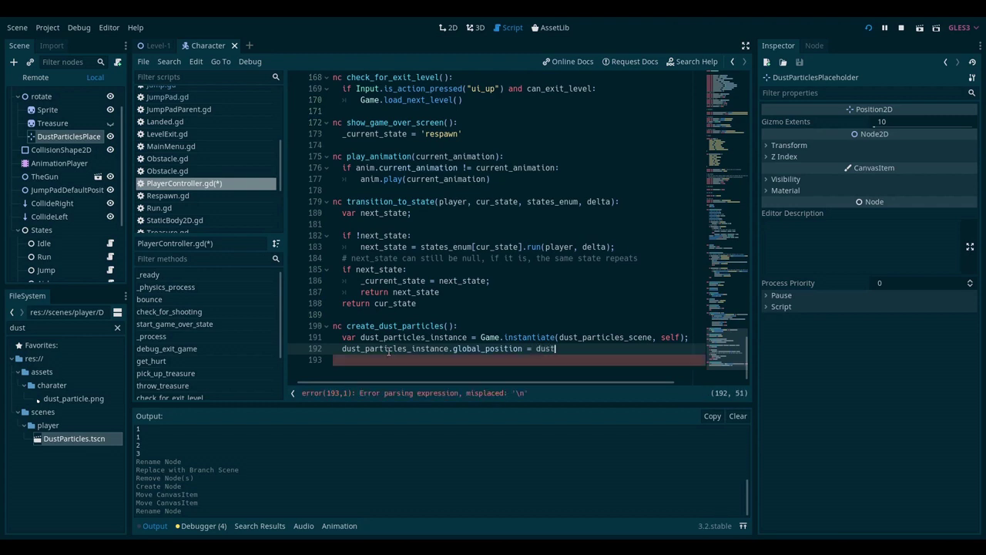
pyautogui.press('Down')
pyautogui.press('Return')
pyautogui.write('.')
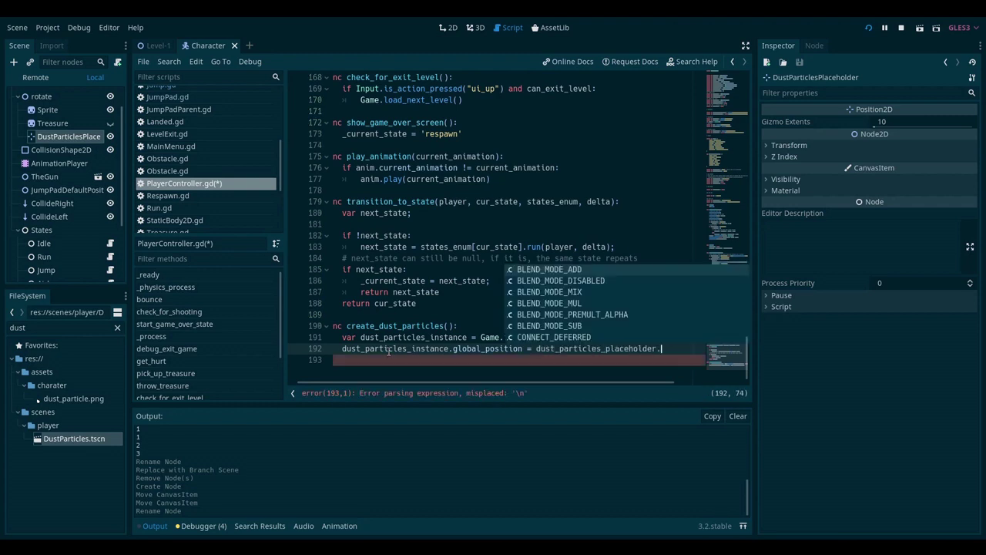
pyautogui.write('global')
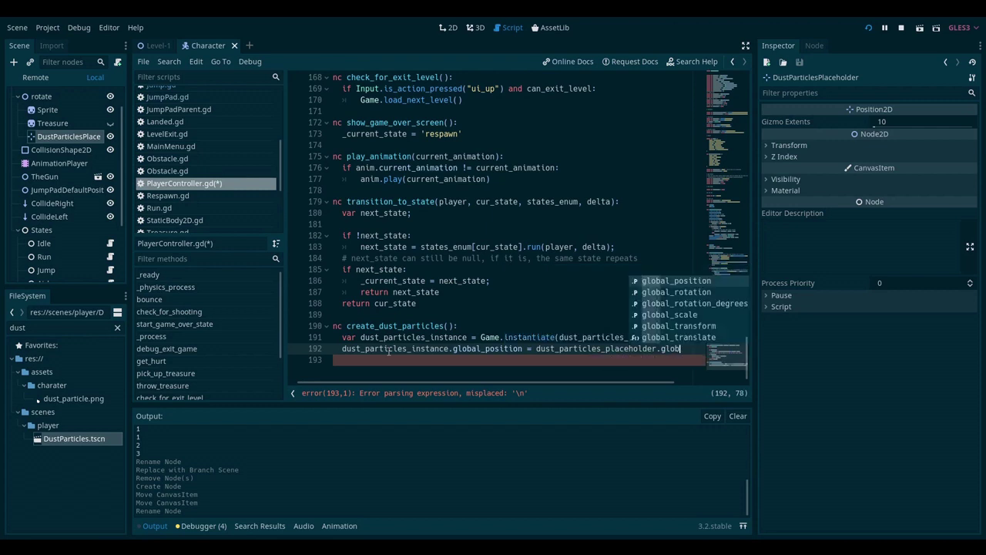
pyautogui.press('Return')
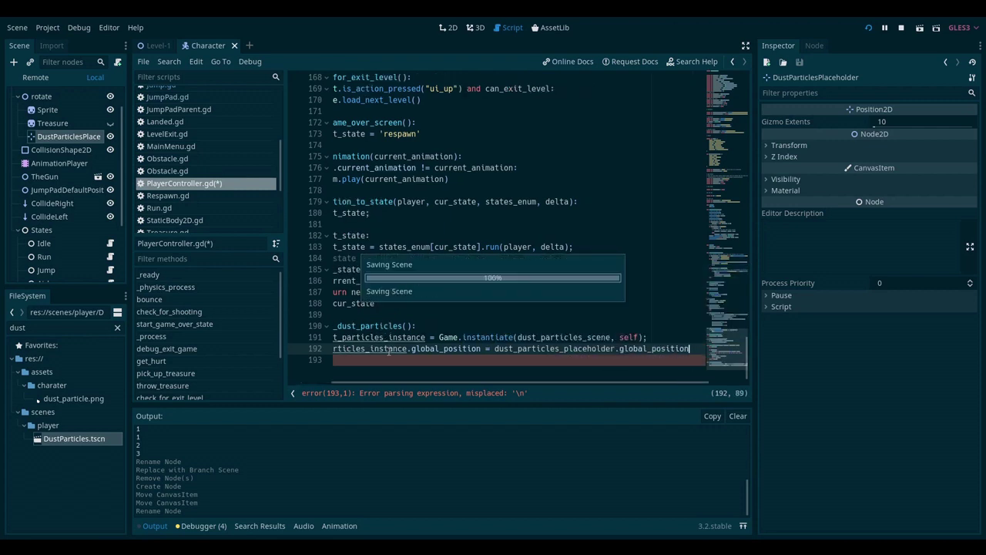
pyautogui.write(';')
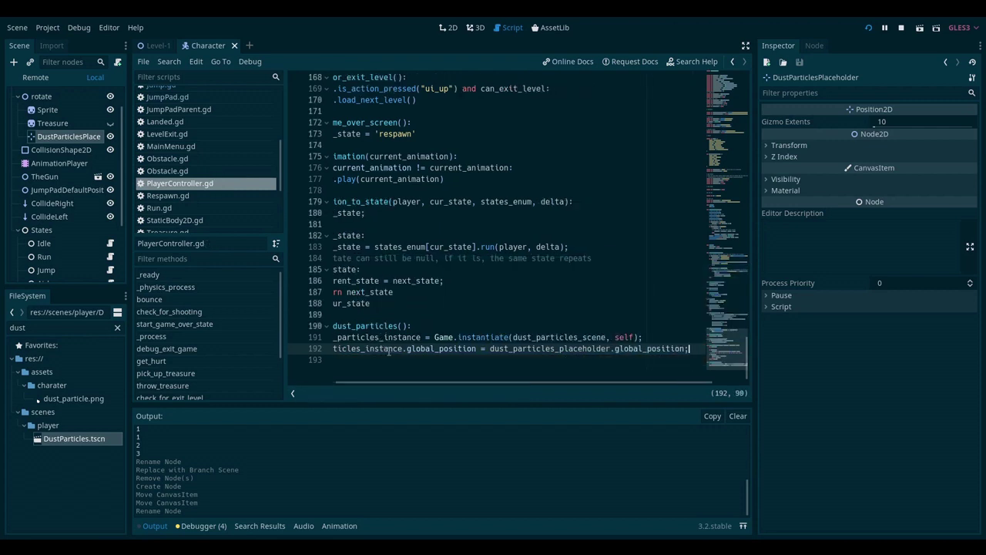
# - Insert dust_particles_instance.set_as_toplevel(true); above the global_position line
pyautogui.press('Up')
pyautogui.press('Return')
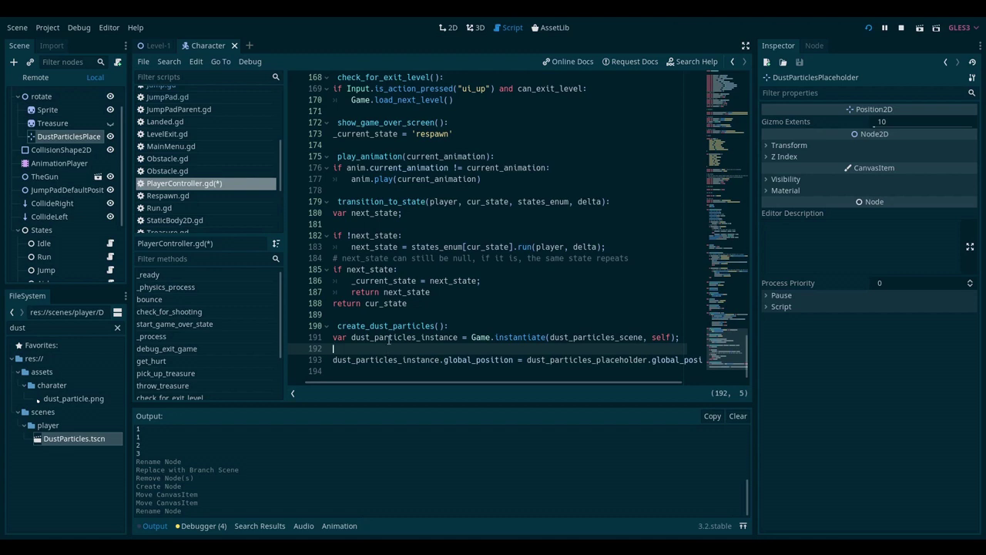
pyautogui.doubleClick(389, 337)
pyautogui.hotkey('ctrl', 'c')
pyautogui.click(395, 348)
pyautogui.hotkey('ctrl', 'v')
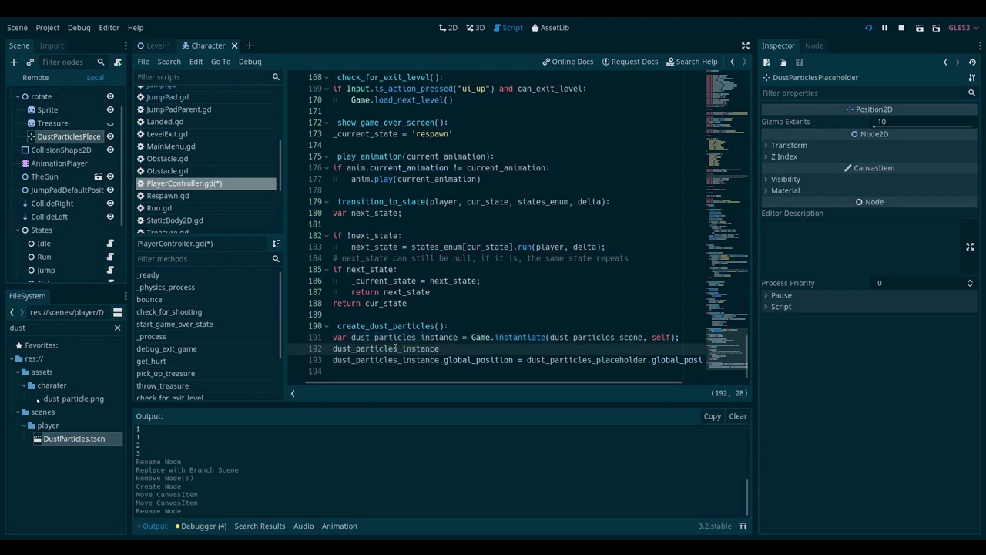
pyautogui.write('.set_as_toplevel(true')
pyautogui.press('Down')
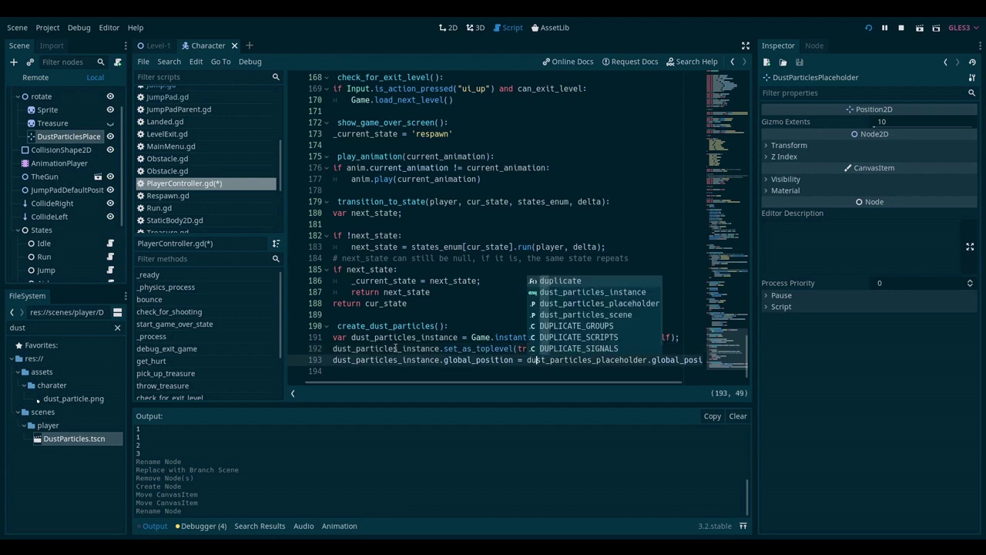
pyautogui.press('Escape')
pyautogui.press('Up')
pyautogui.press('End')
pyautogui.write(';')
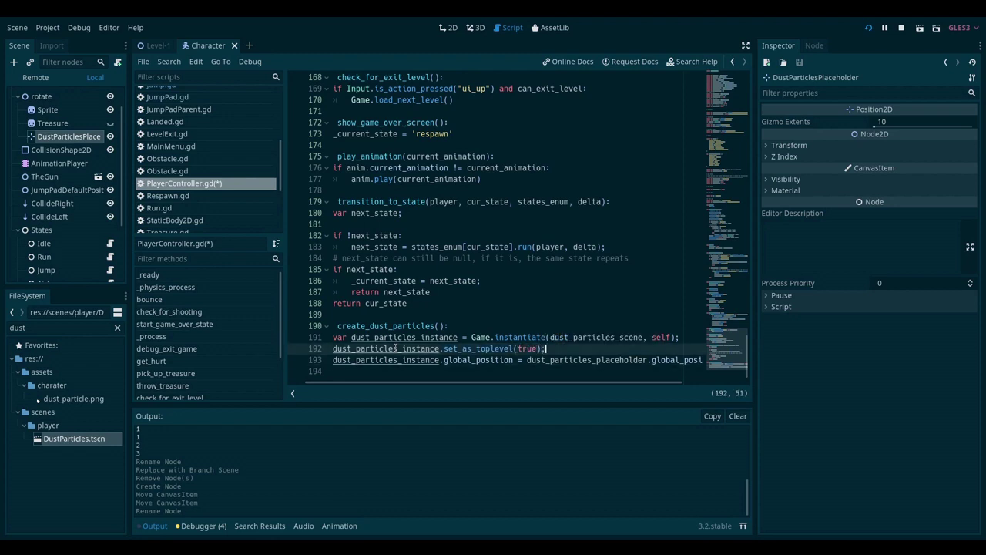
pyautogui.press('Down')
pyautogui.press('End')
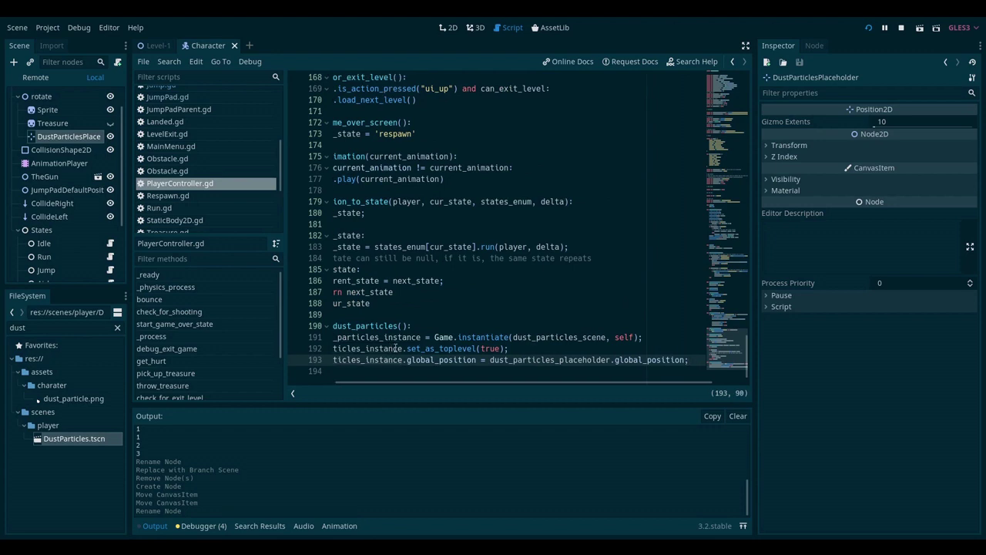
# - Copy the create_dust_particles() name from the function header
pyautogui.click(390, 326)
pyautogui.doubleClick(387, 326)
pyautogui.hotkey('shift', 'Right')
pyautogui.hotkey('shift', 'Right')
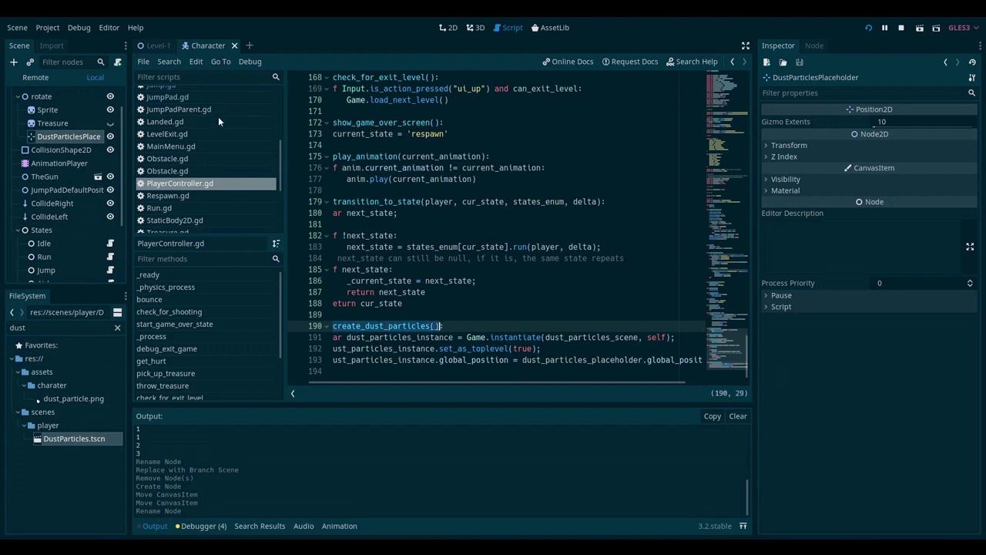
# - In Jump.gd, replace line 16's emitting line with player.create_dust_particles(); and save
pyautogui.click(110, 270)
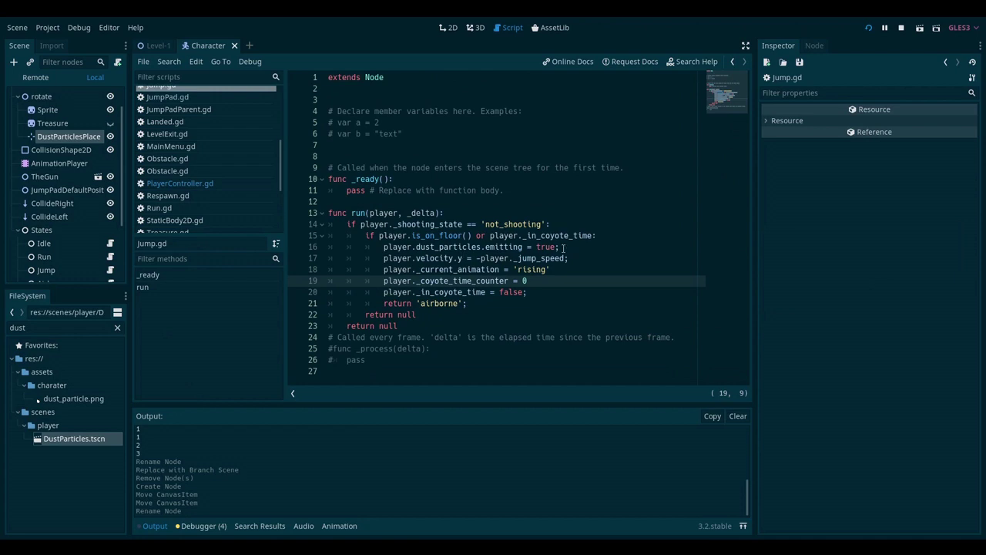
pyautogui.moveTo(569, 249); pyautogui.dragTo(416, 249)
pyautogui.hotkey('ctrl', 'v')
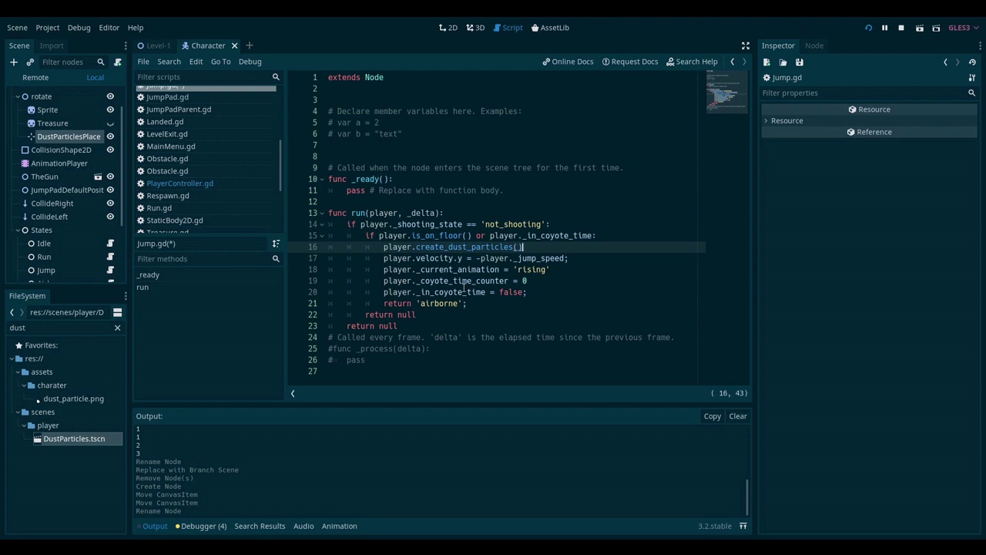
pyautogui.write(';')
pyautogui.hotkey('ctrl', 's')
# - Run the game and jump left and right across the platforms to test the dust
pyautogui.click(871, 28)
pyautogui.press('Right')
pyautogui.press('space')
pyautogui.press('space')
pyautogui.press('Left')
pyautogui.press('space')
pyautogui.press('Right')
pyautogui.press('space')
pyautogui.press('Left')
pyautogui.press('space')
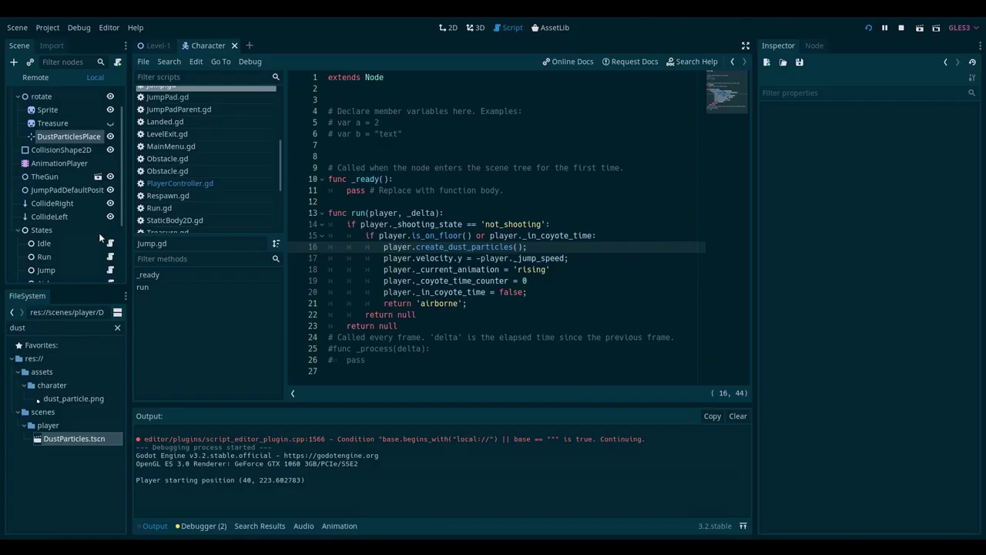
# - Open DustParticles.tscn and toggle the DustParticles node's Emitting property
pyautogui.doubleClick(79, 439)
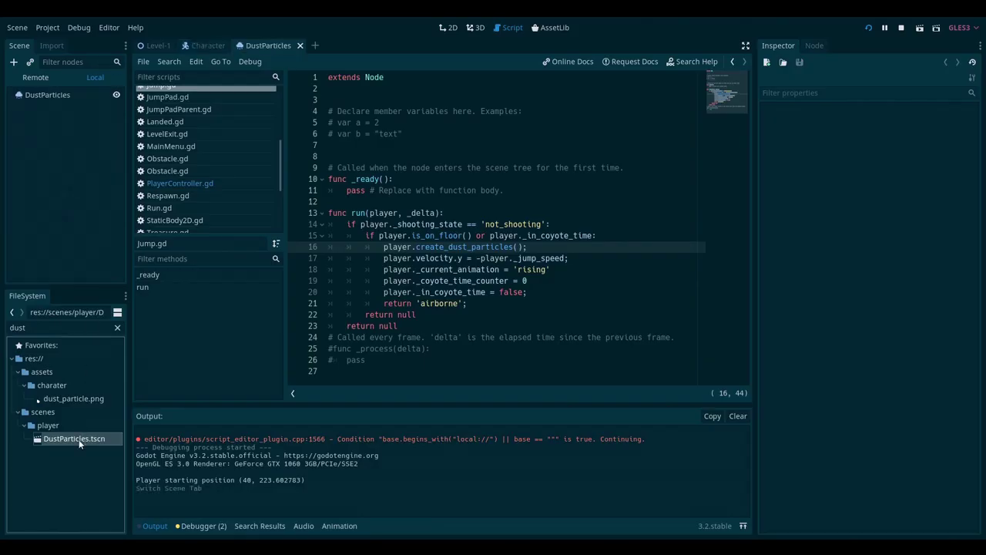
pyautogui.click(45, 97)
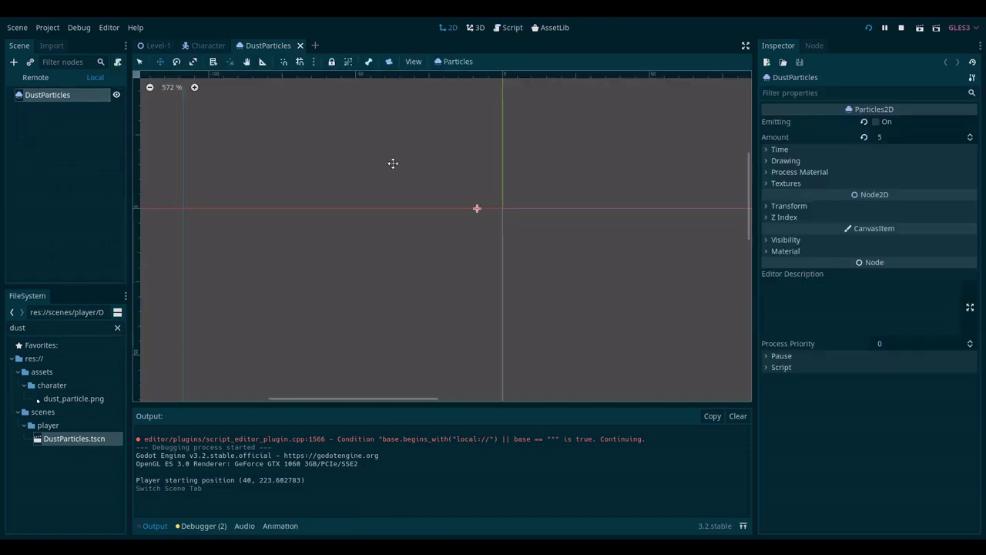
pyautogui.click(878, 122)
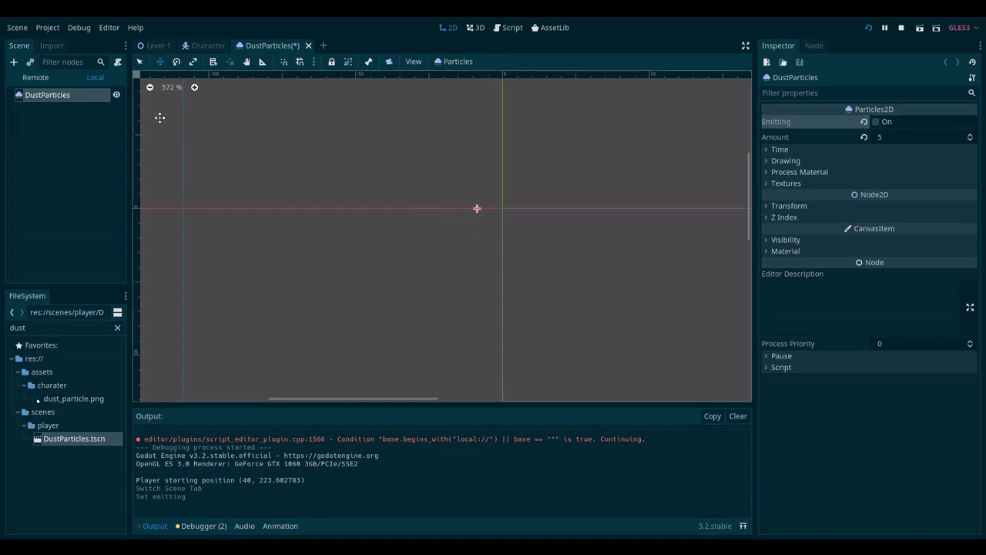
# - Attach a new DustParticles.gd script whose _ready sets emitting = true; and save it
pyautogui.rightClick(63, 98)
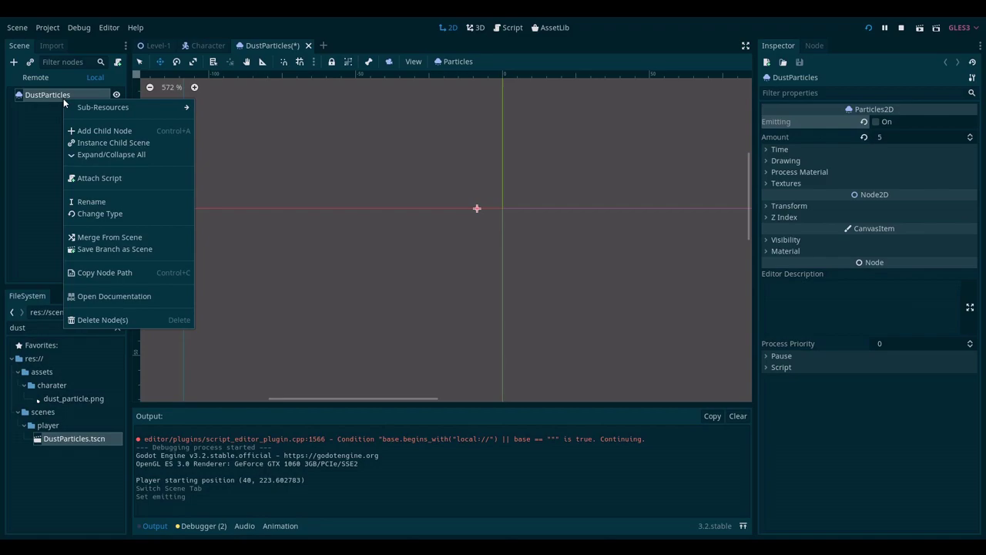
pyautogui.click(104, 177)
pyautogui.click(455, 346)
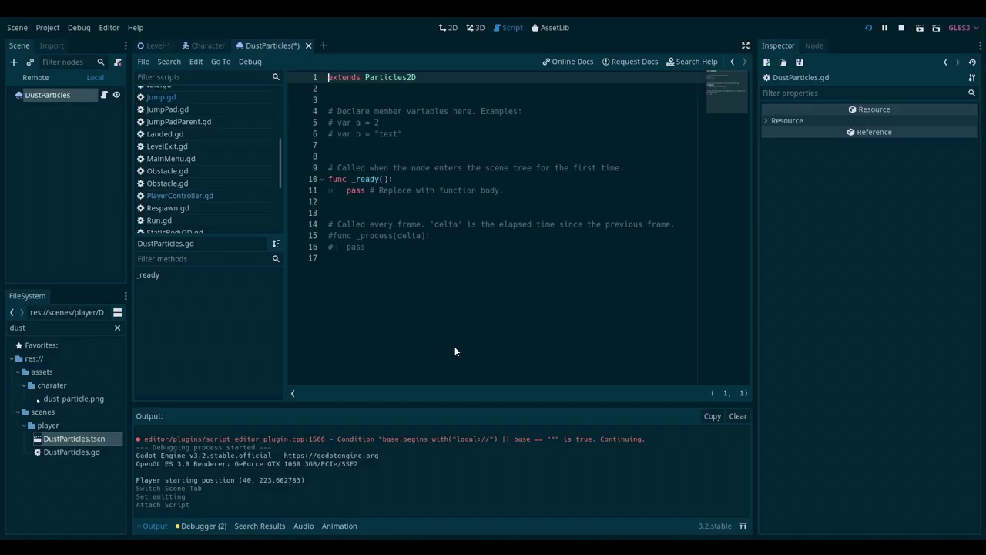
pyautogui.click(423, 180)
pyautogui.press('Return')
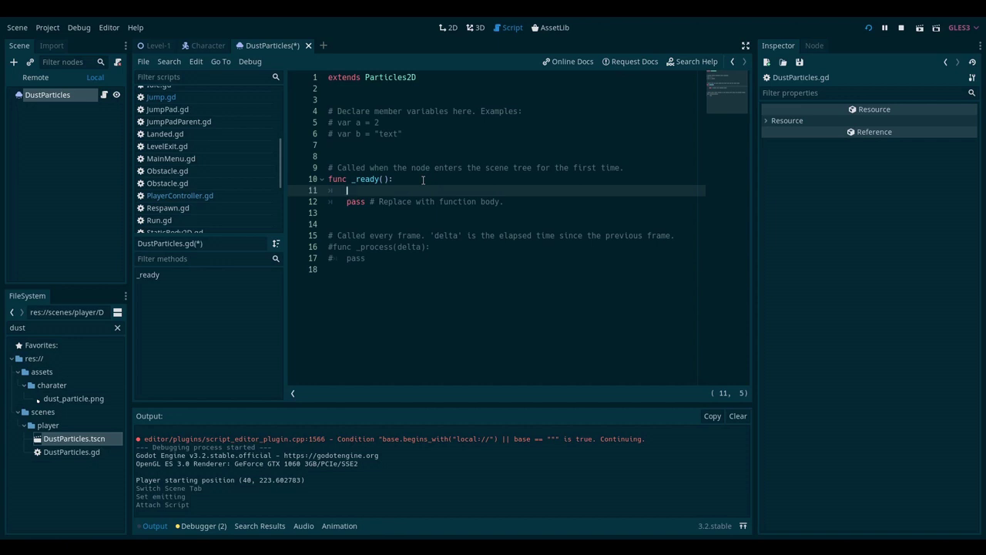
pyautogui.write('emitting = true;')
pyautogui.hotkey('ctrl', 's')
pyautogui.click(552, 212)
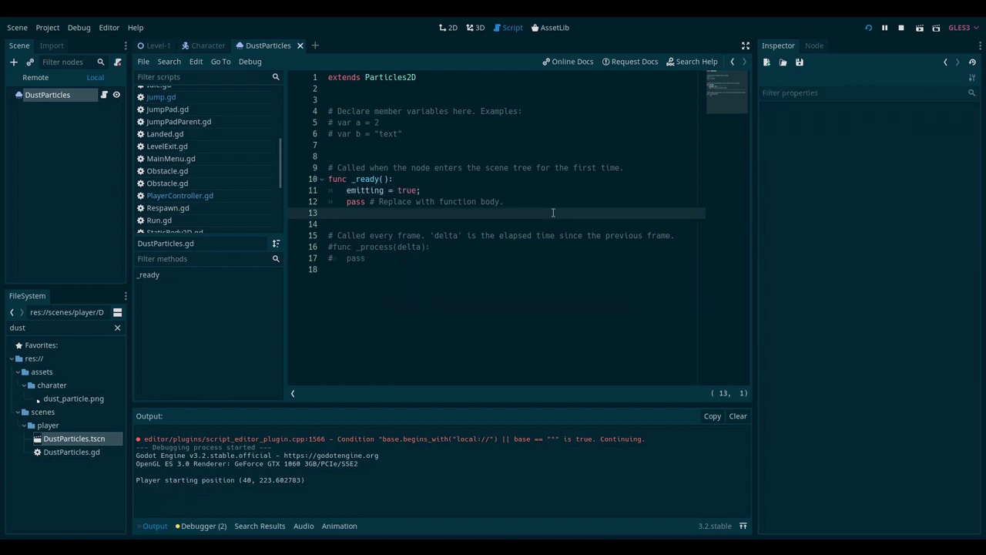
pyautogui.press('Right')
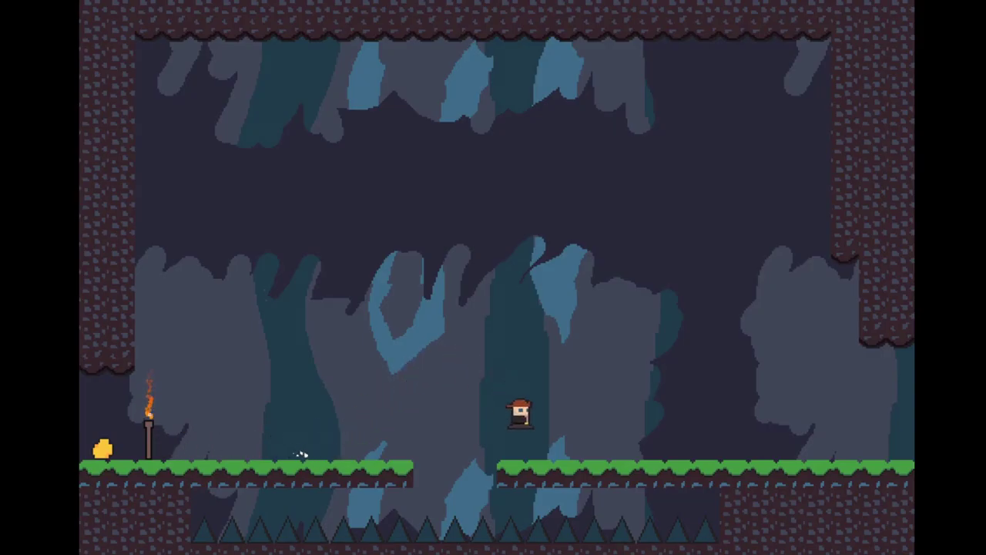
pyautogui.press('space')
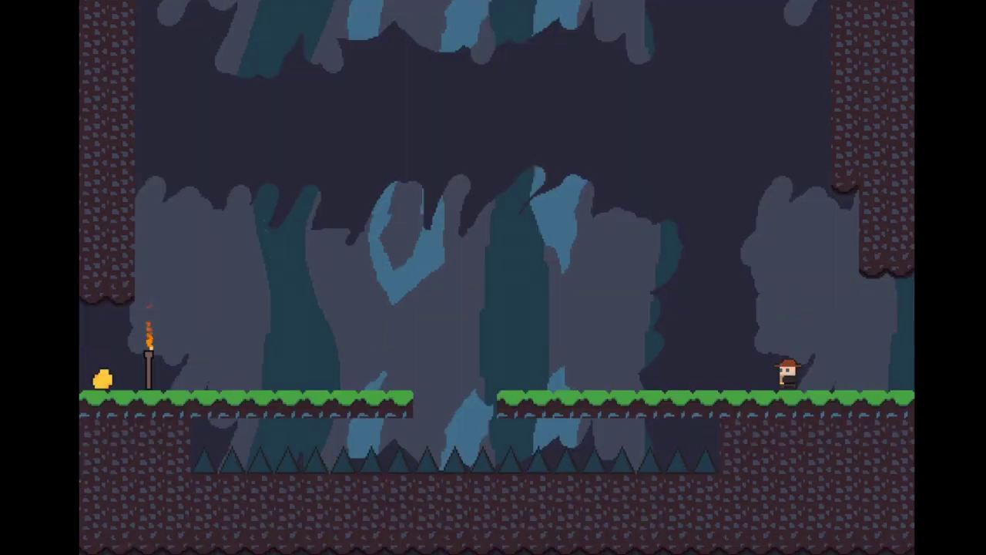
pyautogui.press('Left')
pyautogui.press('space')
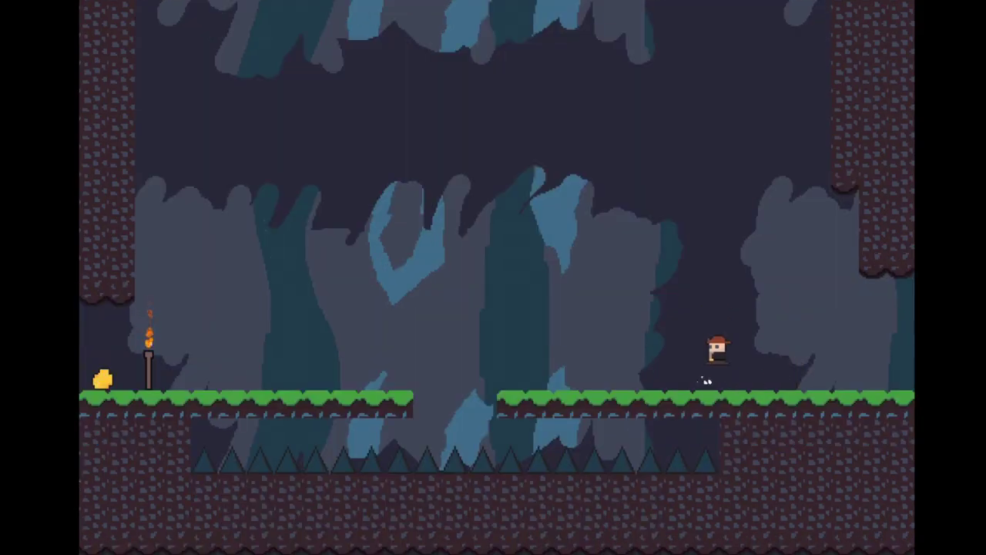
pyautogui.press('space')
pyautogui.press('space')
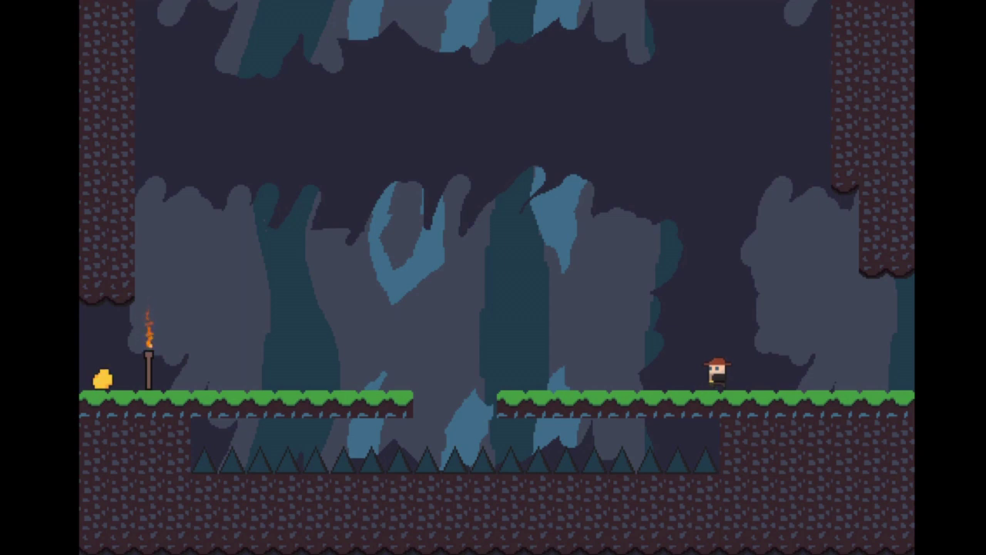
pyautogui.hotkey('alt', 'Tab')
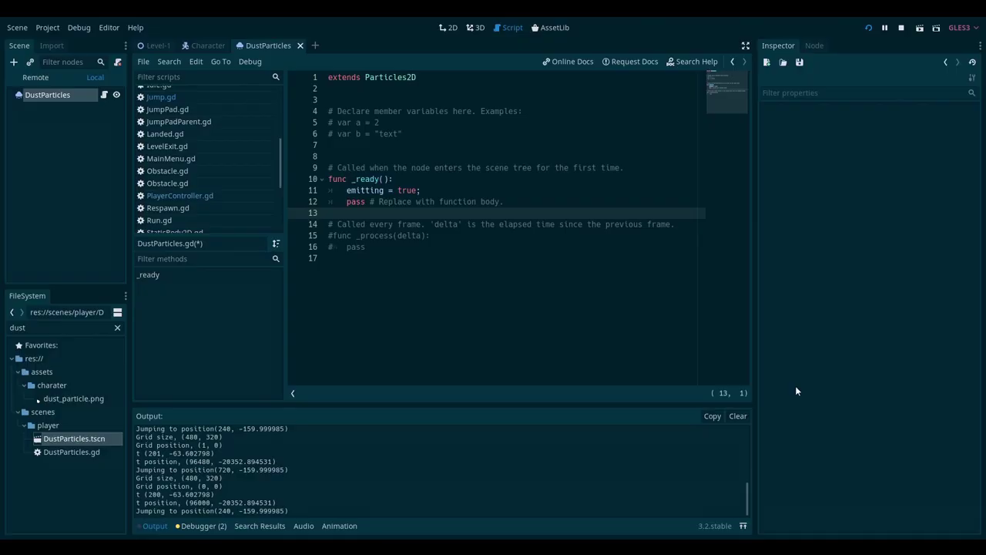
# - In PlayerController.gd, add line 193: dust_particles_instance.scale.x = _player_direction
pyautogui.click(247, 194)
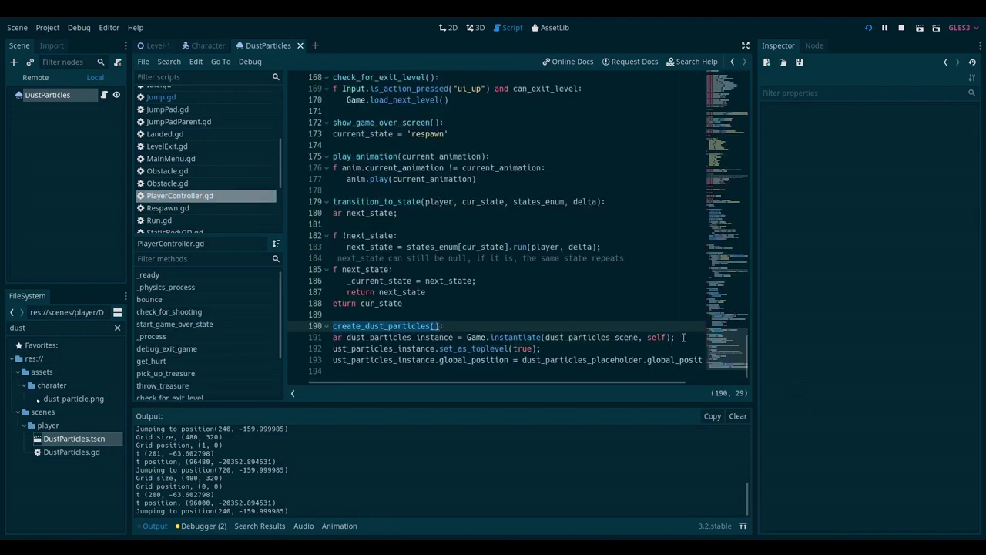
pyautogui.click(601, 348)
pyautogui.press('Return')
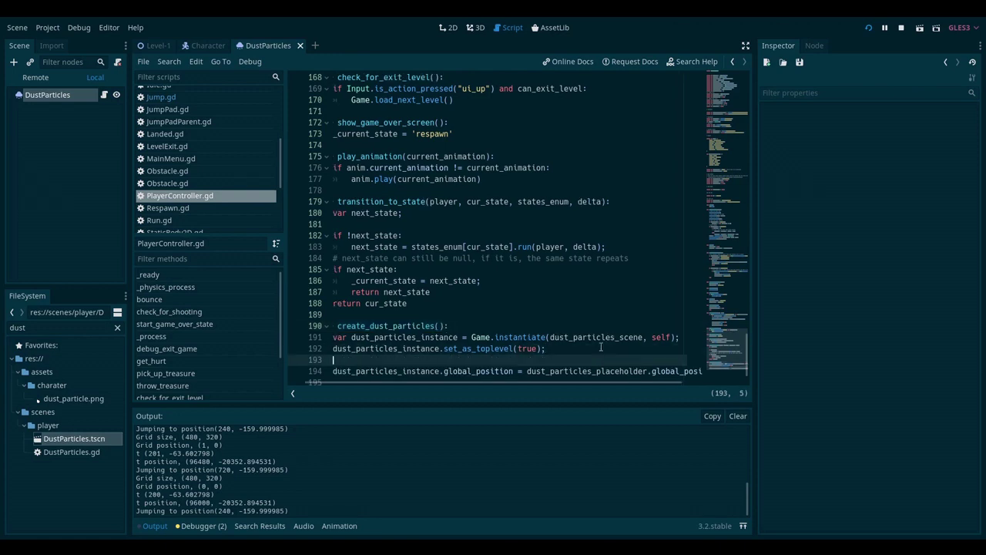
pyautogui.write('dust_particles_instance')
pyautogui.press('Return')
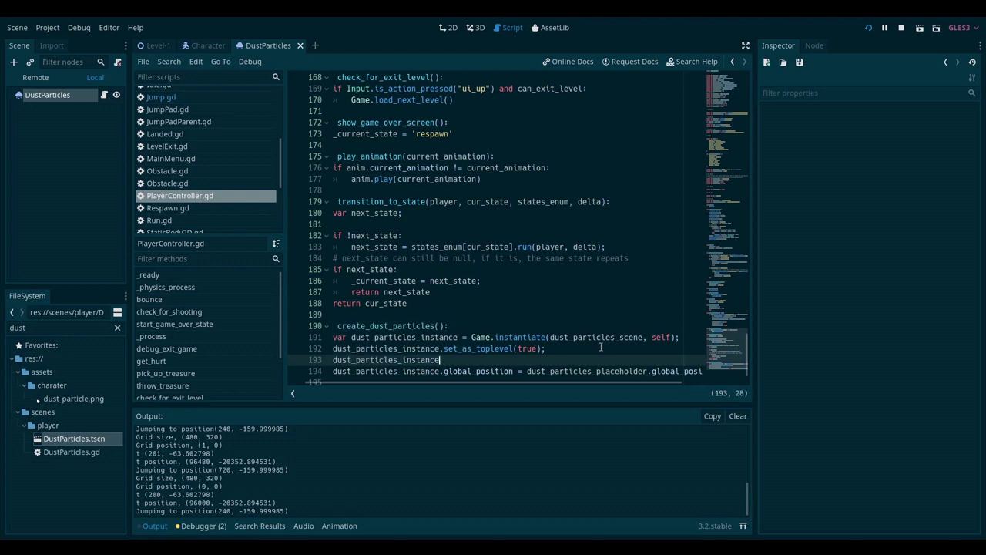
pyautogui.write('.position.scalela')
pyautogui.press('Return')
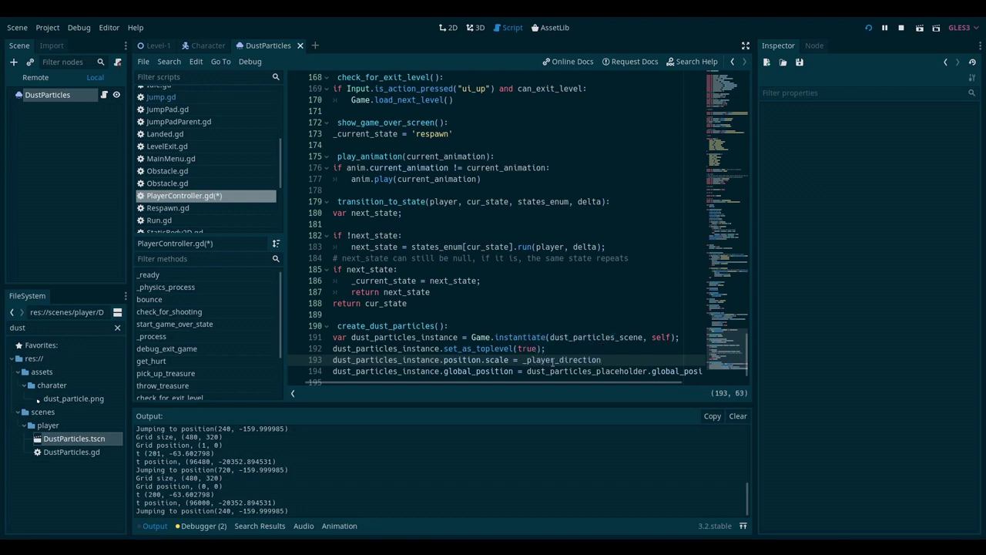
pyautogui.doubleClick(465, 359)
pyautogui.press('BackSpace')
pyautogui.press('BackSpace')
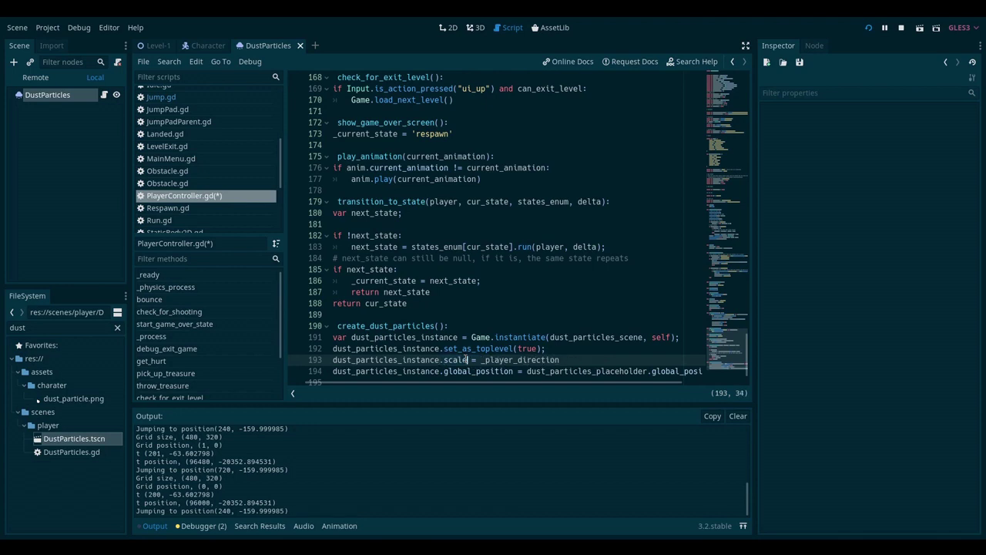
pyautogui.write('.x')
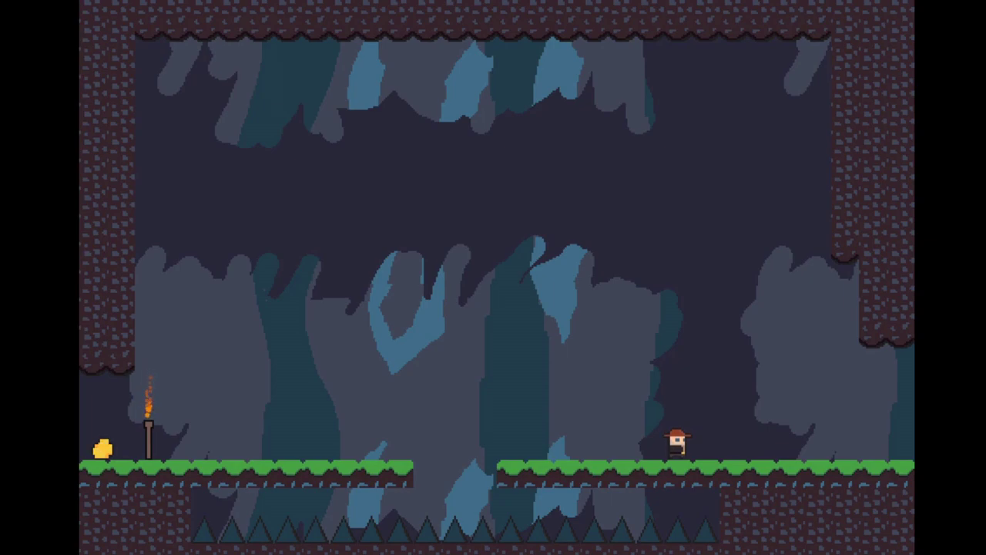
# - Inspect leftover DustParticles under Level1 > PlayerScenes > Character in the Remote tree, then stop the game
pyautogui.hotkey('alt', 'Tab')
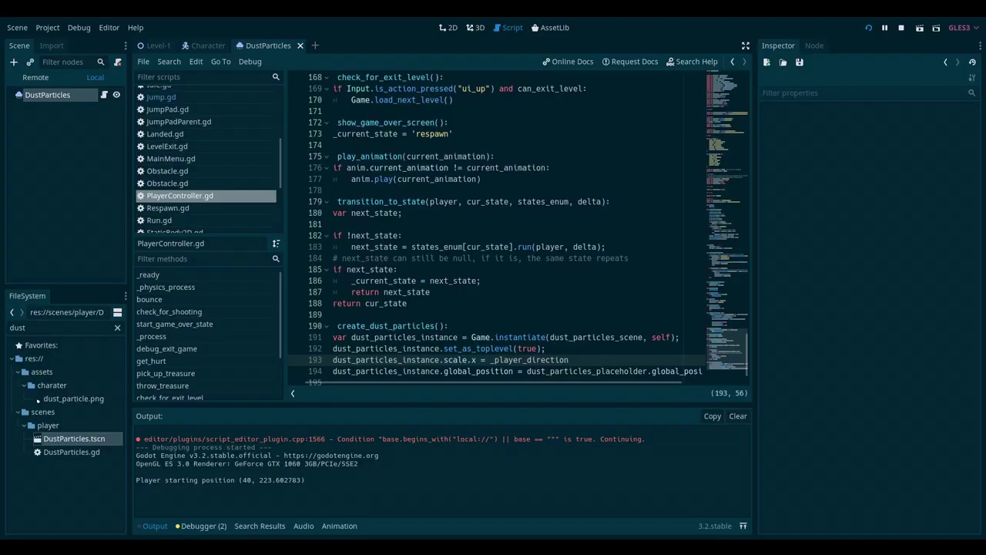
pyautogui.click(35, 77)
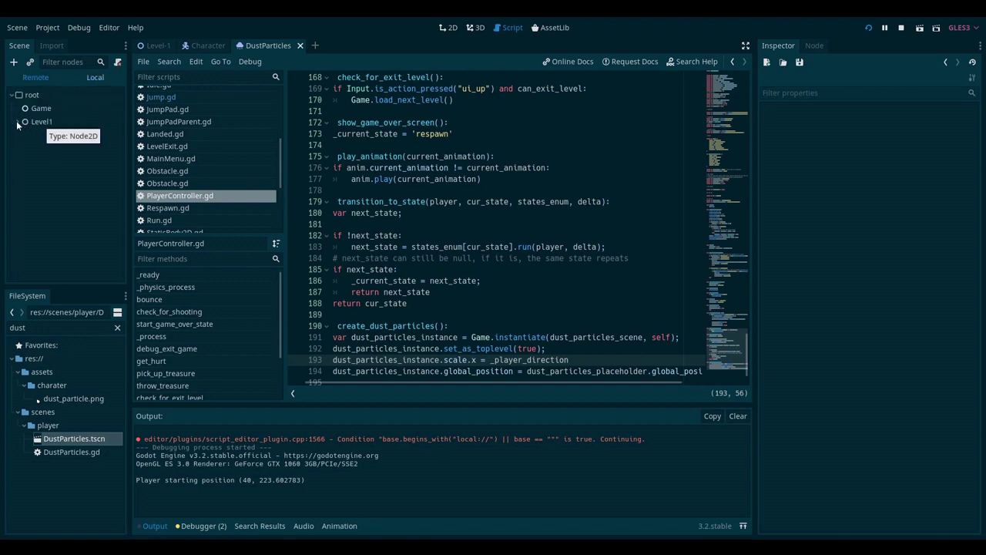
pyautogui.click(17, 122)
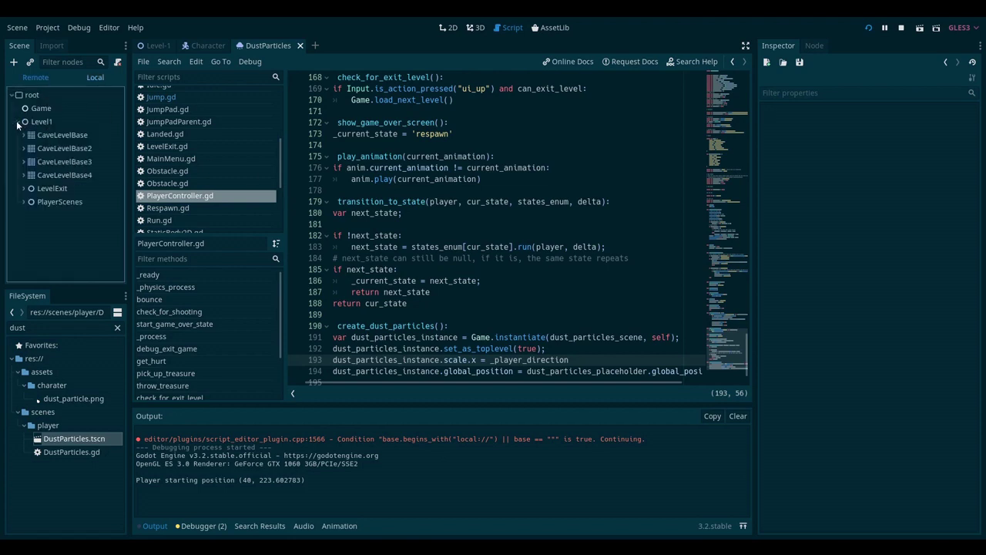
pyautogui.click(24, 202)
pyautogui.click(28, 214)
pyautogui.scroll(-3, 32, 220)
pyautogui.scroll(-4, 46, 223)
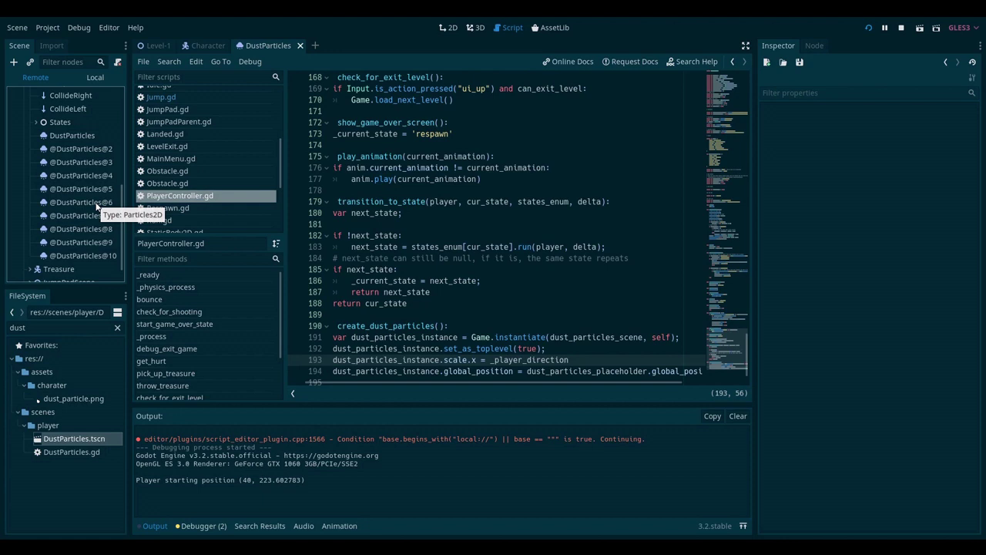
pyautogui.click(351, 247)
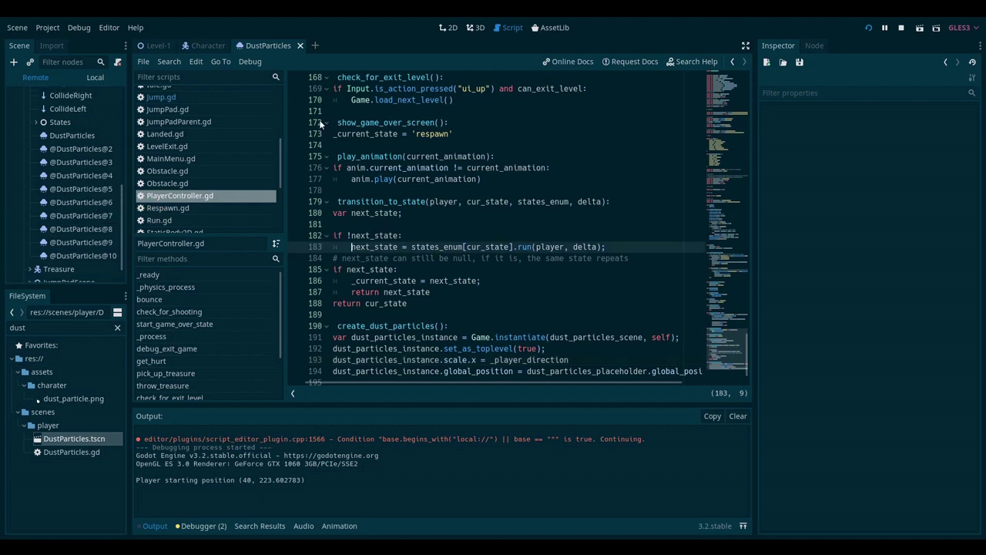
pyautogui.click(901, 28)
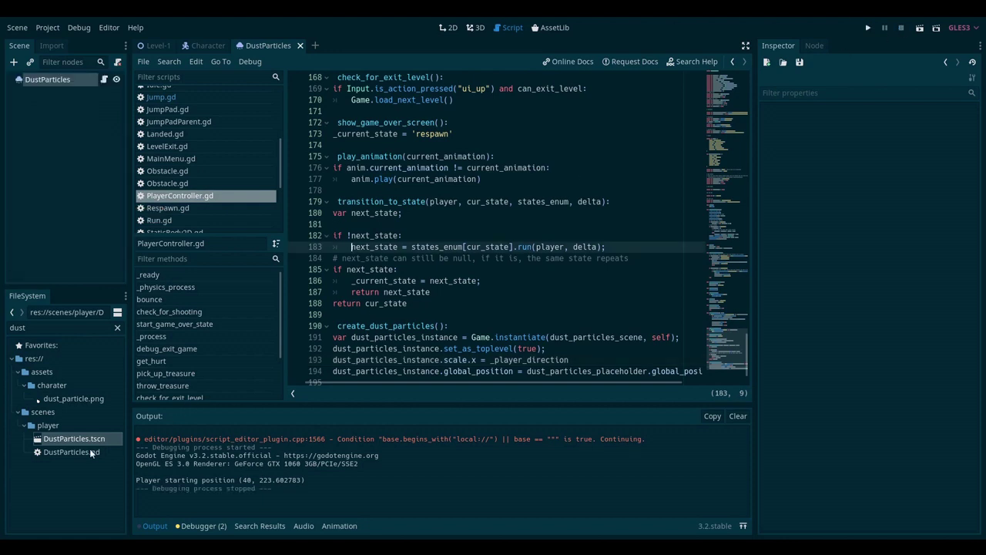
# - Add a Timer child to DustParticles with Autostart and One Shot enabled
pyautogui.click(45, 82)
pyautogui.rightClick(46, 83)
pyautogui.click(71, 112)
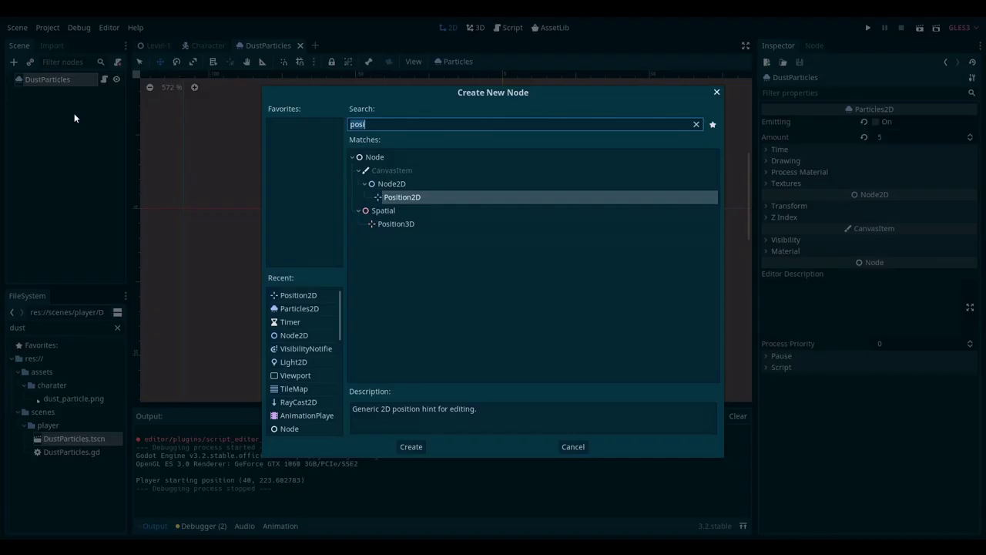
pyautogui.write('timer')
pyautogui.press('Return')
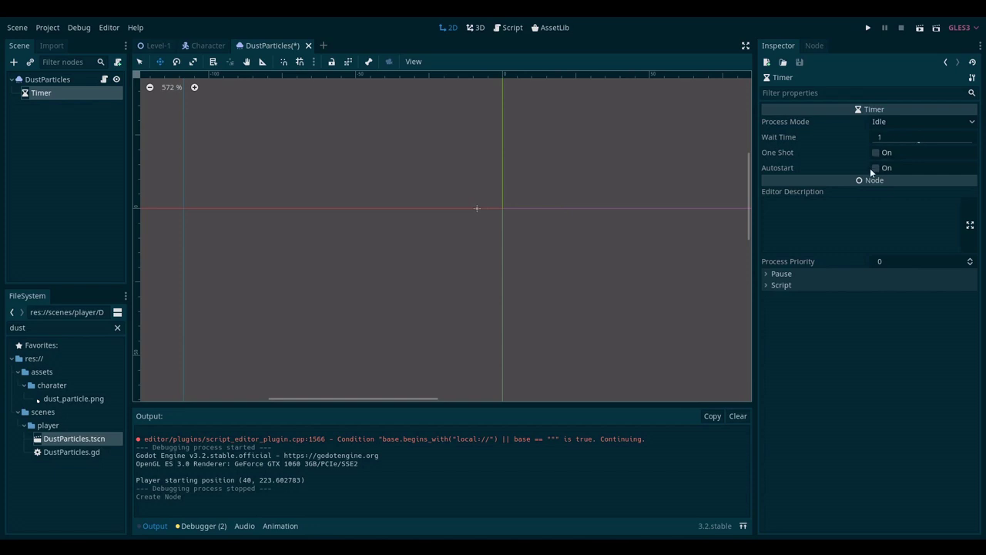
pyautogui.moveTo(801, 168)
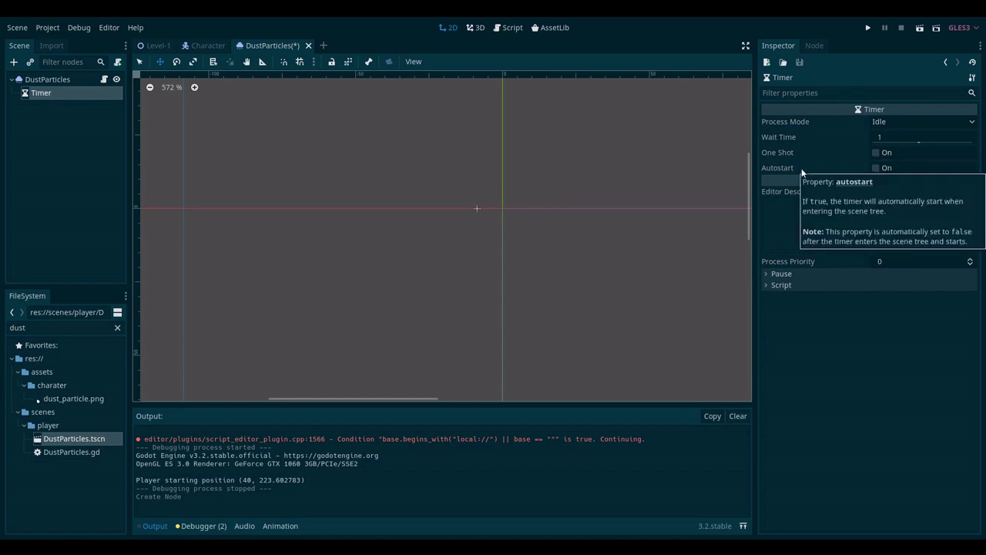
pyautogui.click(876, 168)
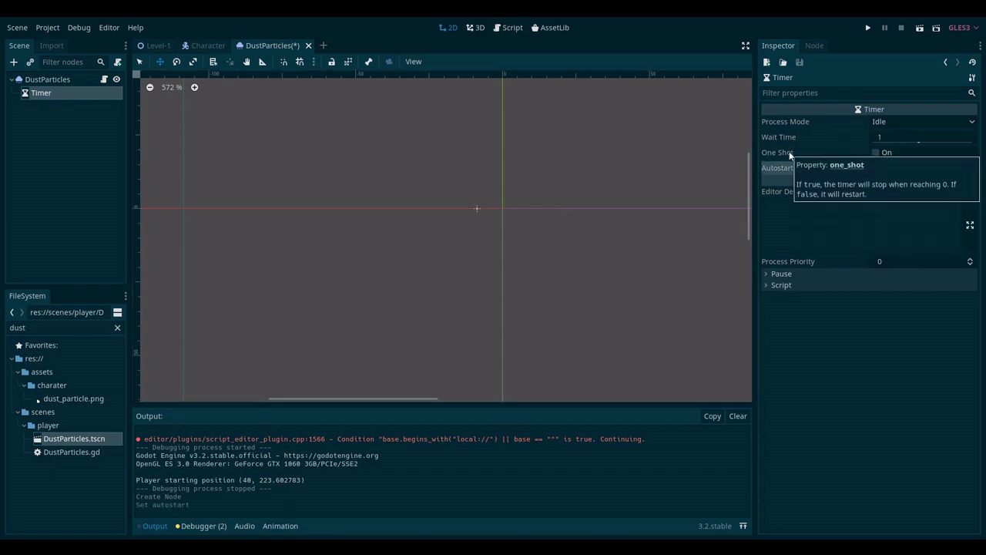
pyautogui.click(875, 152)
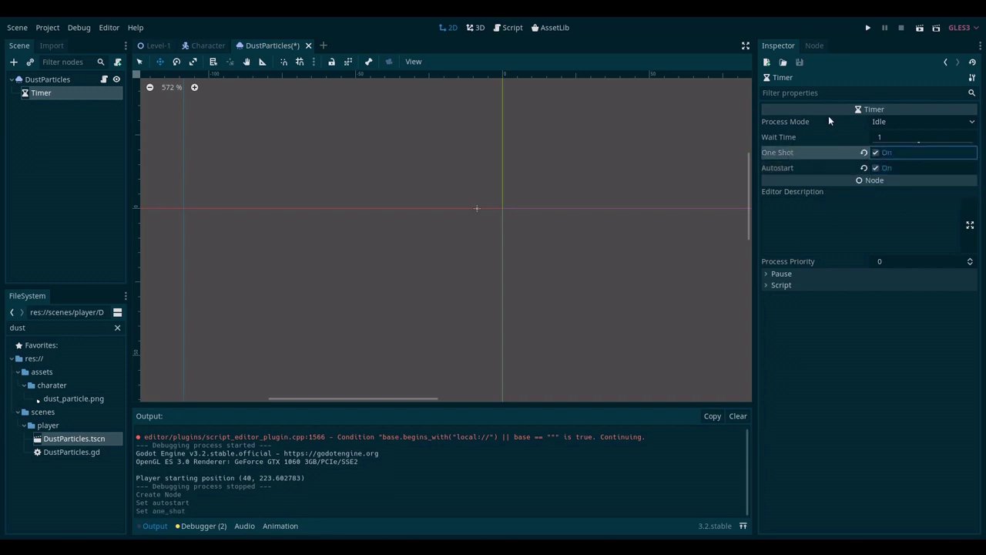
# - Connect the Timer's timeout signal to _on_Timer_timeout in DustParticles.gd
pyautogui.click(814, 45)
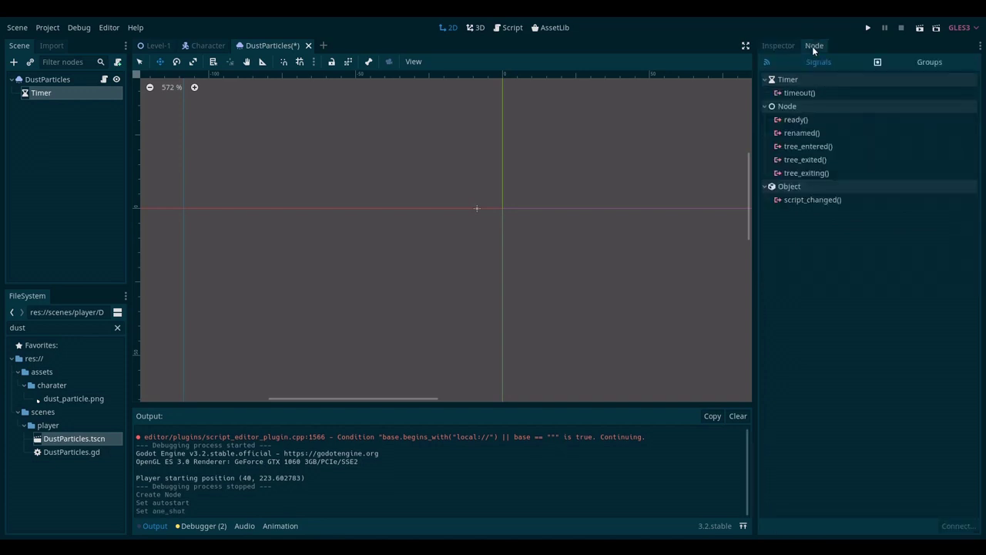
pyautogui.click(805, 94)
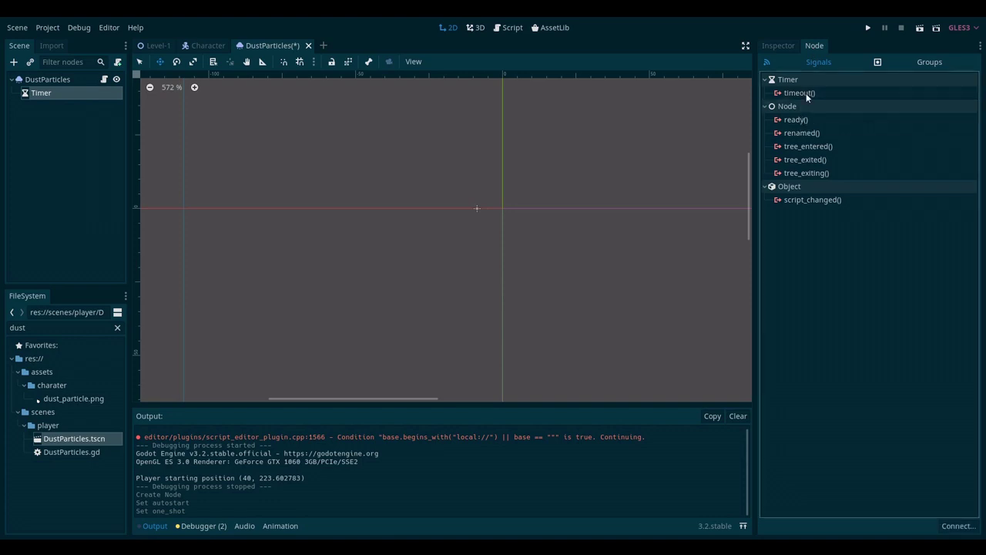
pyautogui.doubleClick(806, 93)
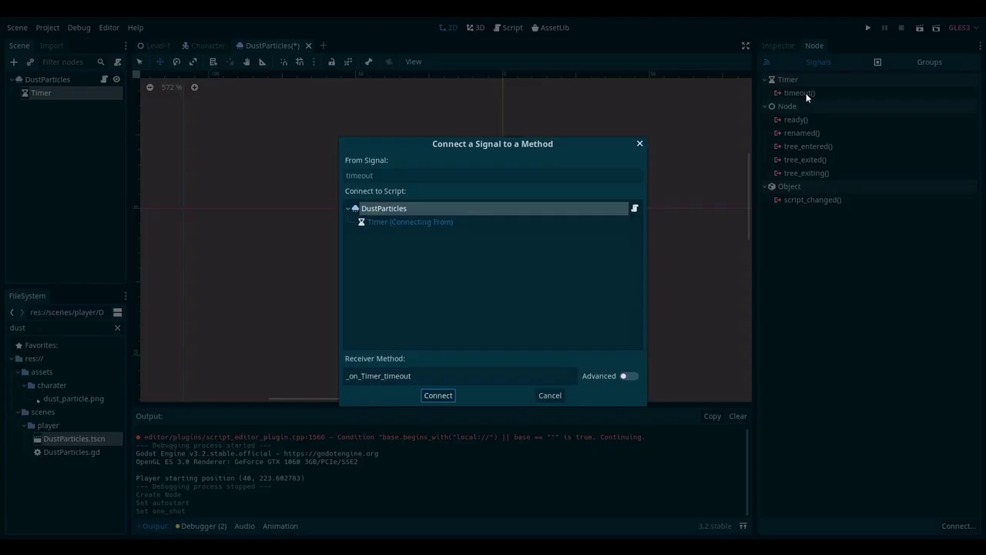
pyautogui.click(448, 394)
# - Make _on_Timer_timeout call queue_free() and save the scene and script
pyautogui.click(484, 268)
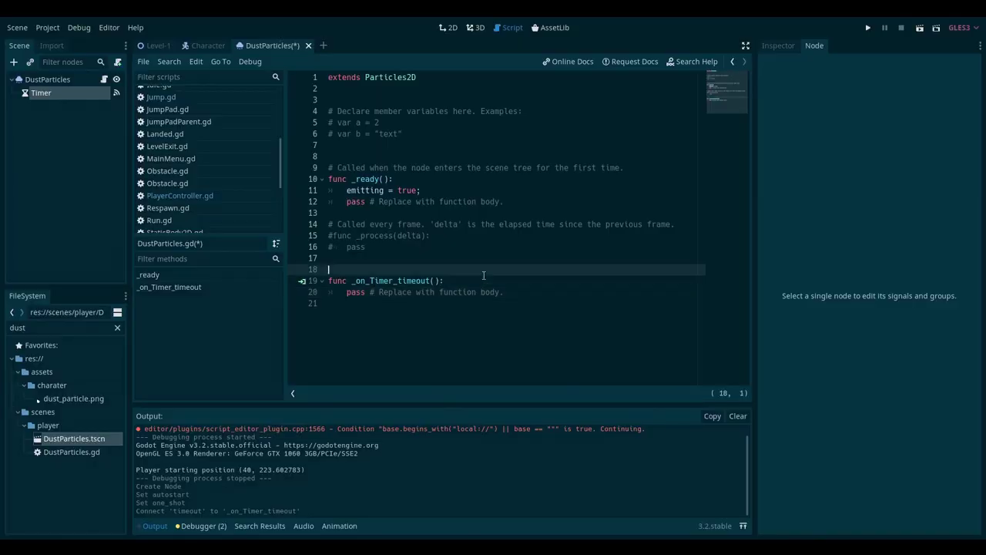
pyautogui.click(470, 282)
pyautogui.press('Return')
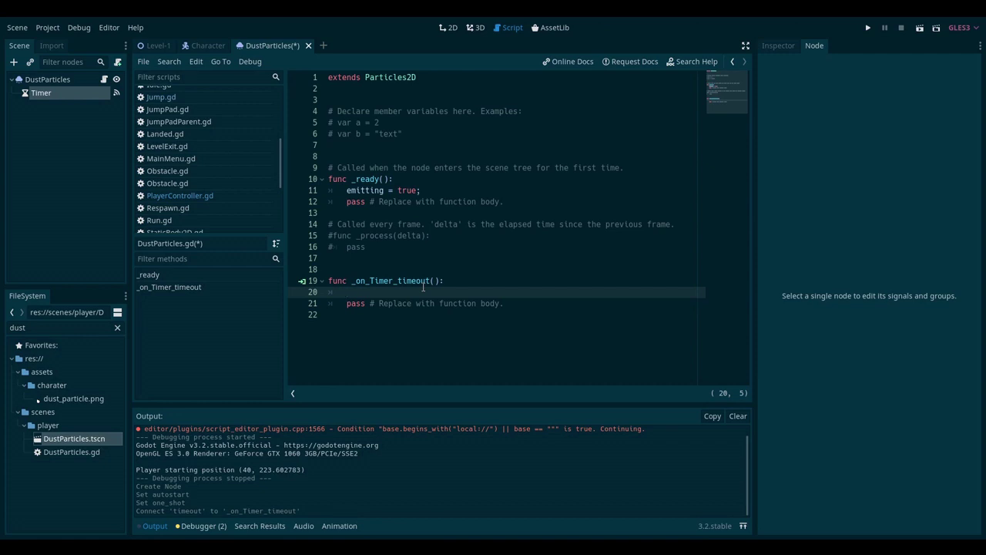
pyautogui.write('queue')
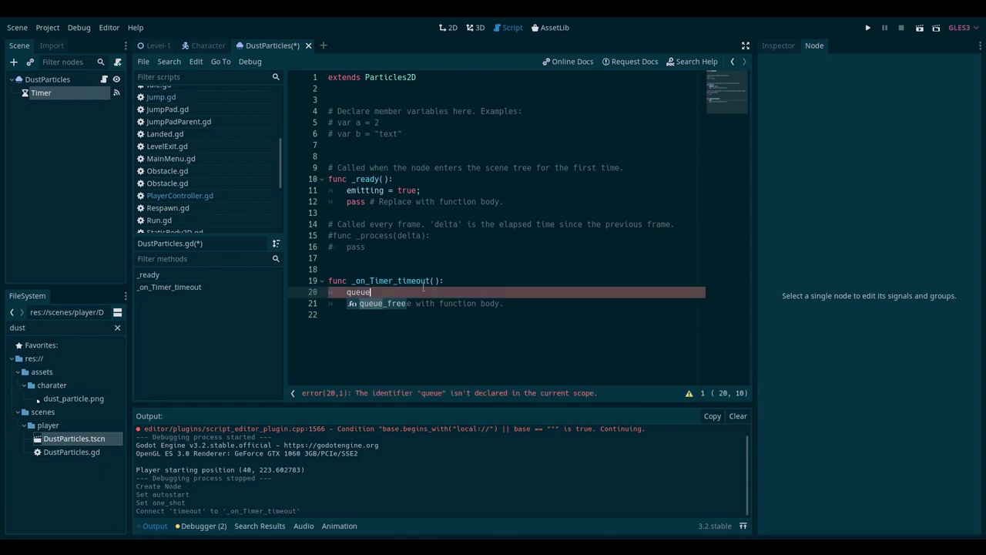
pyautogui.press('Return')
pyautogui.hotkey('ctrl', 's')
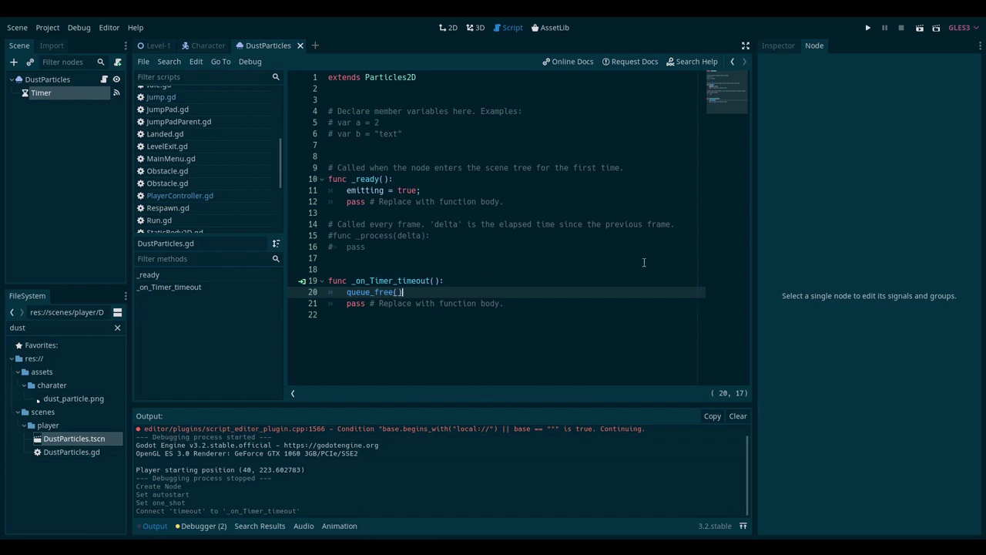
# - Run the game and jump across the gap, steering left and right
pyautogui.press('F5')
pyautogui.press('Right')
pyautogui.press('space')
pyautogui.press('space')
pyautogui.press('Left')
pyautogui.press('space')
pyautogui.press('Right')
# - Jump once more to the left, then stop the game and return to the DustParticles script
pyautogui.press('Left')
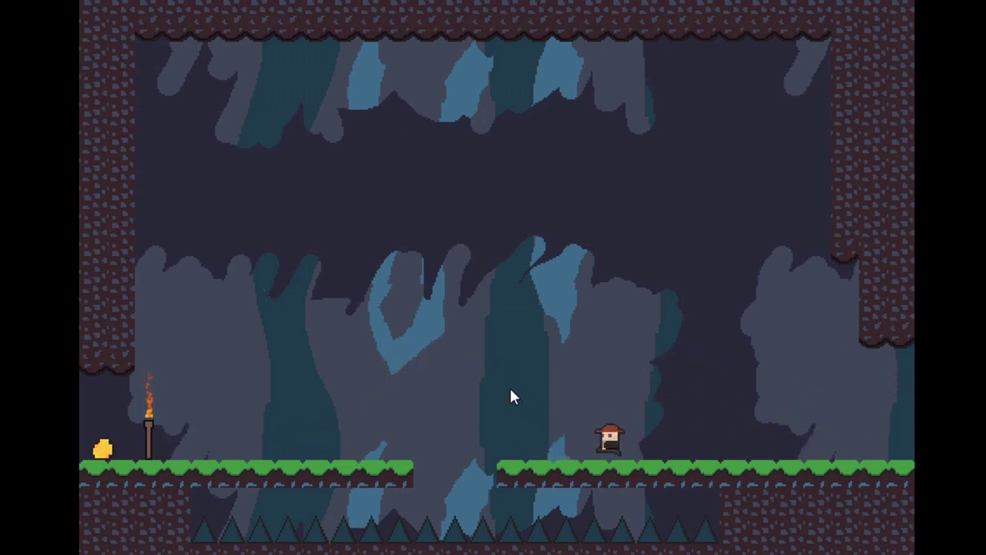
pyautogui.press('space')
pyautogui.press('F8')
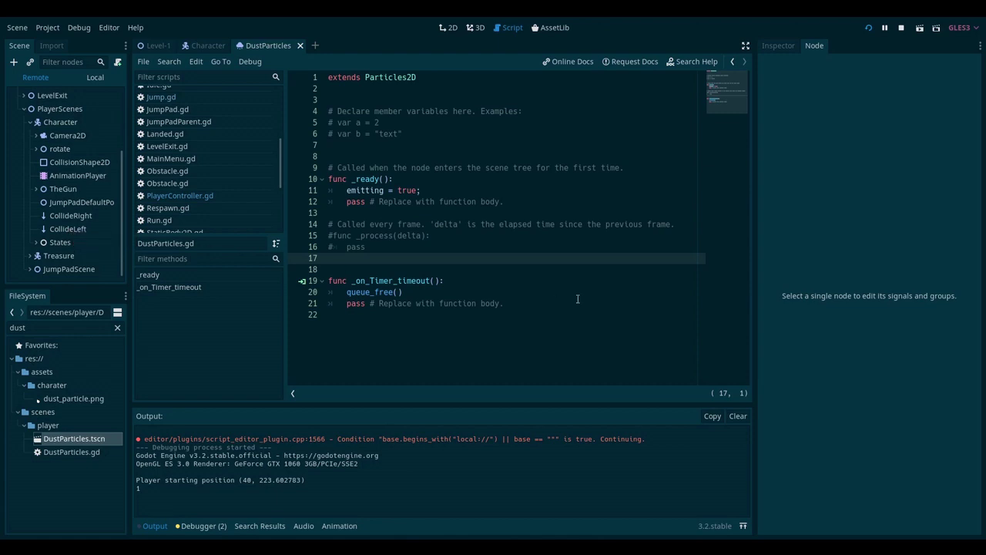
pyautogui.click(505, 243)
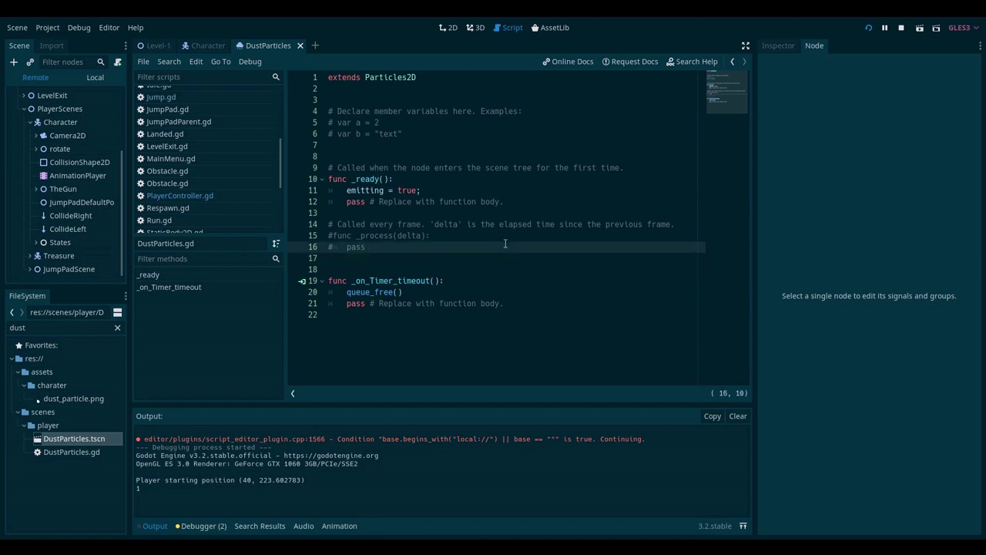